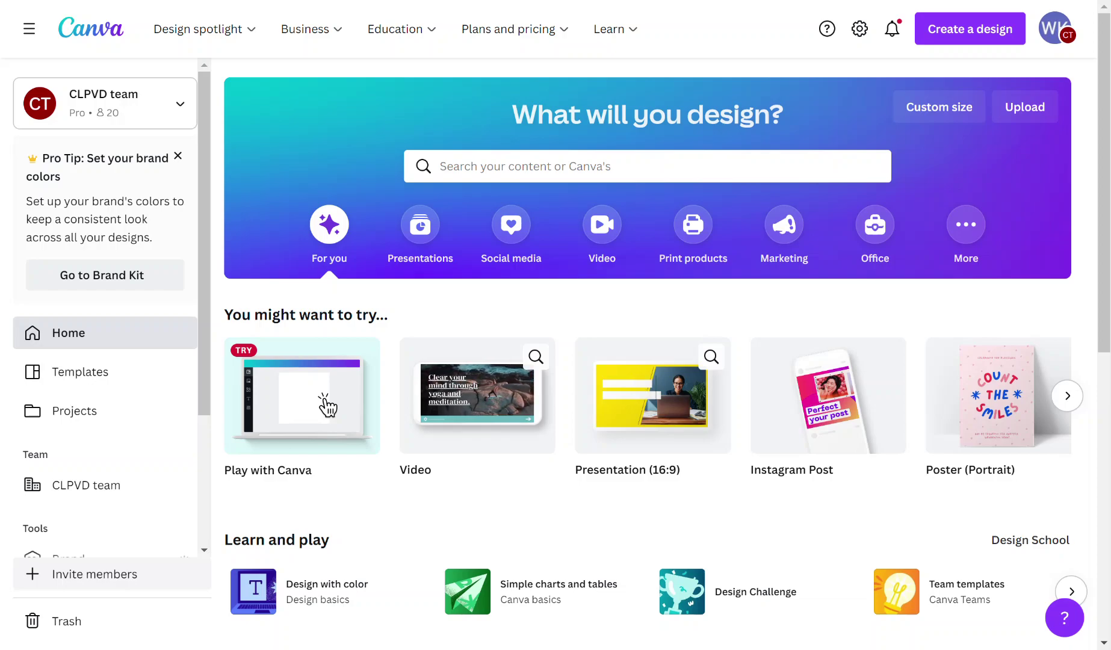
# - Run a template search for 'Environmental club' from the home search bar
pyautogui.click(482, 165)
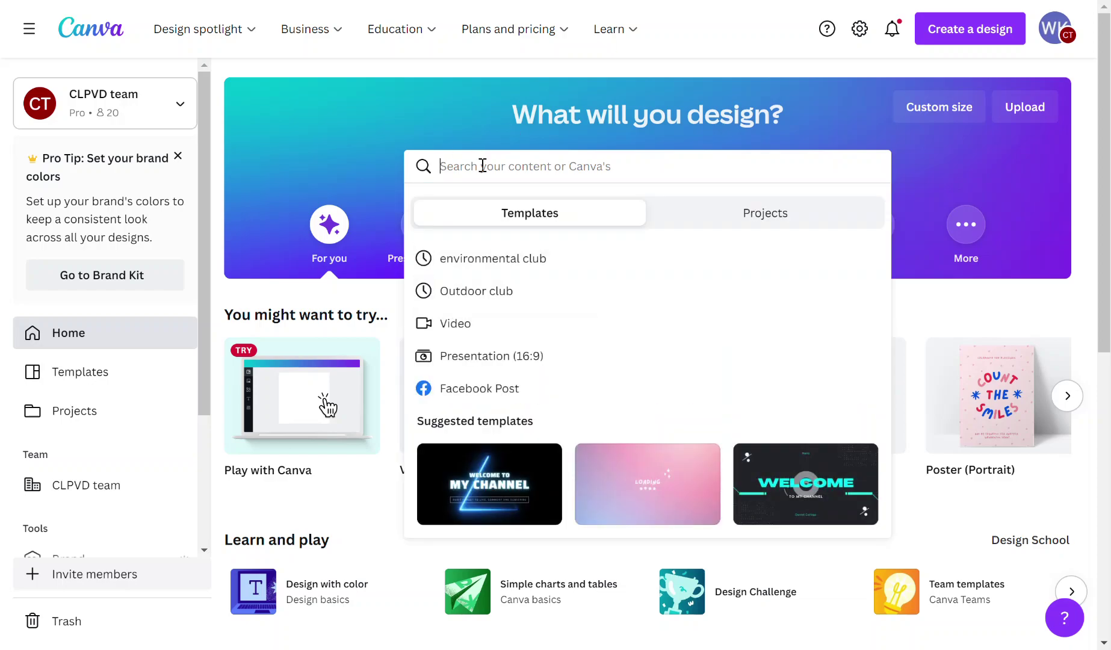
pyautogui.write('The ')
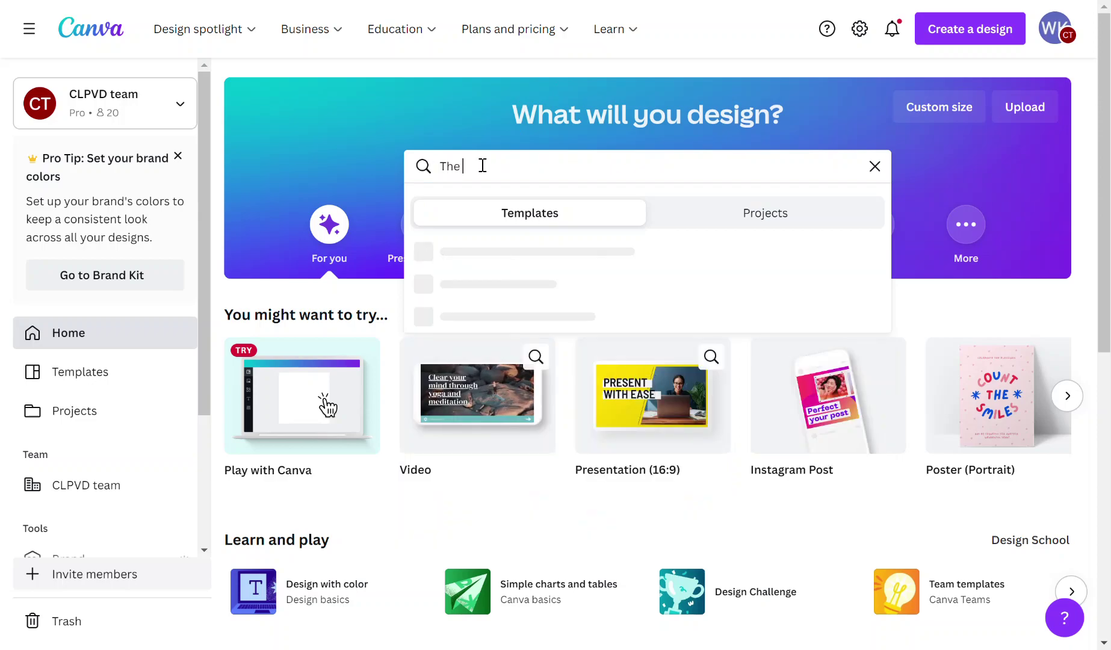
pyautogui.write('environ')
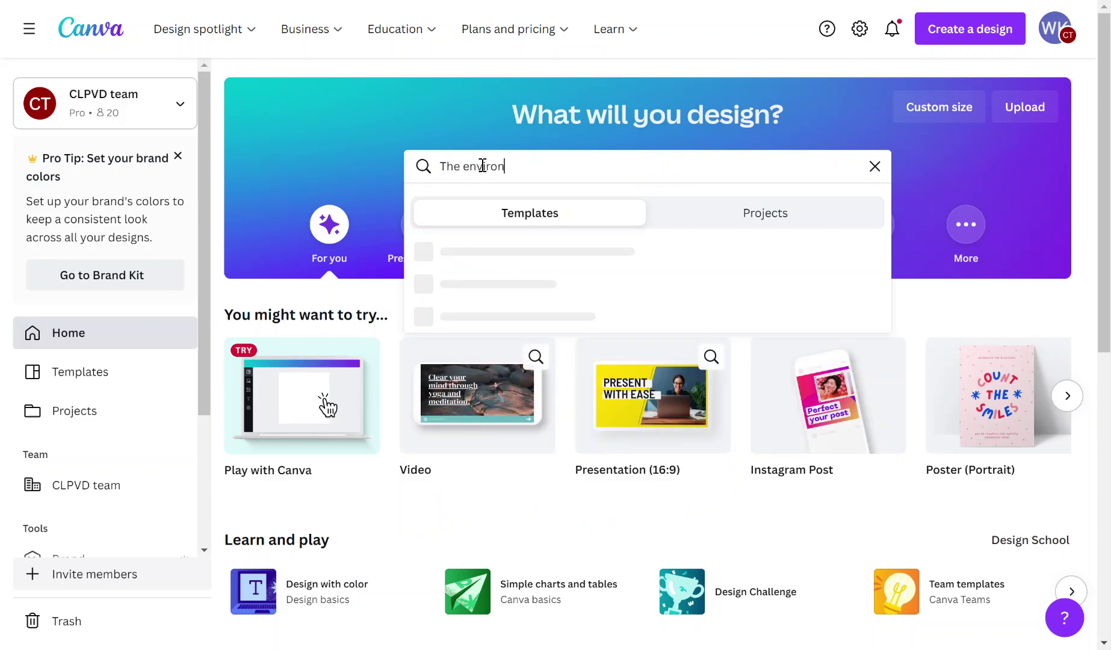
pyautogui.write('mental')
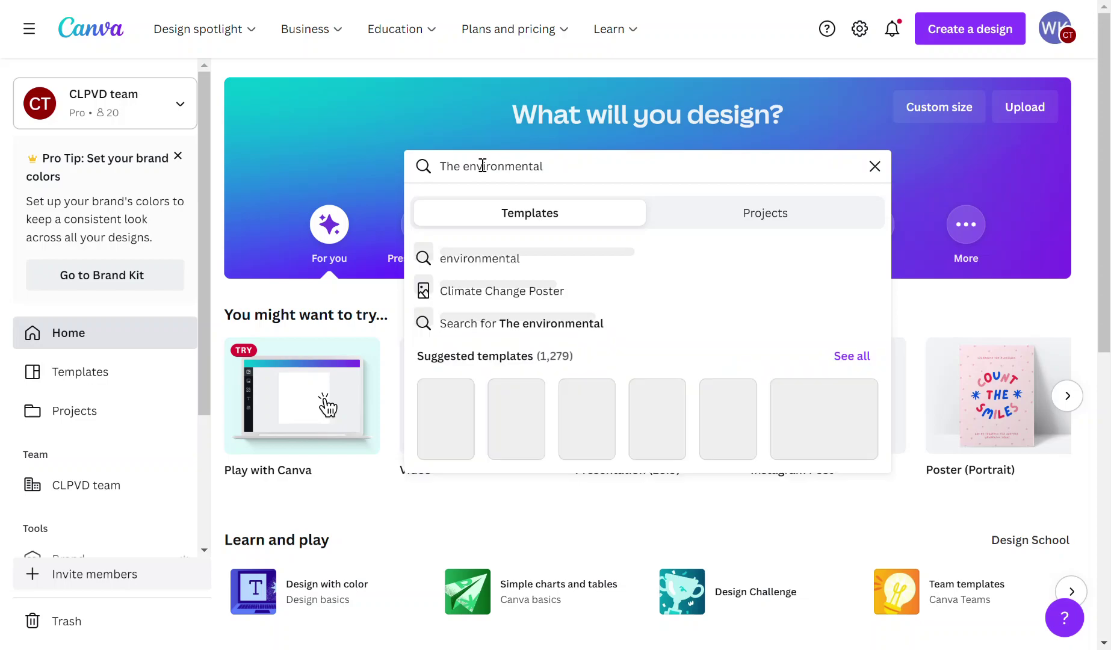
pyautogui.press('BackSpace')
pyautogui.press('BackSpace')
pyautogui.press('BackSpace')
pyautogui.press('BackSpace')
pyautogui.press('BackSpace')
pyautogui.press('BackSpace')
pyautogui.press('BackSpace')
pyautogui.press('BackSpace')
pyautogui.press('BackSpace')
pyautogui.press('BackSpace')
pyautogui.press('BackSpace')
pyautogui.press('BackSpace')
pyautogui.press('BackSpace')
pyautogui.press('BackSpace')
pyautogui.press('BackSpace')
pyautogui.press('BackSpace')
pyautogui.press('BackSpace')
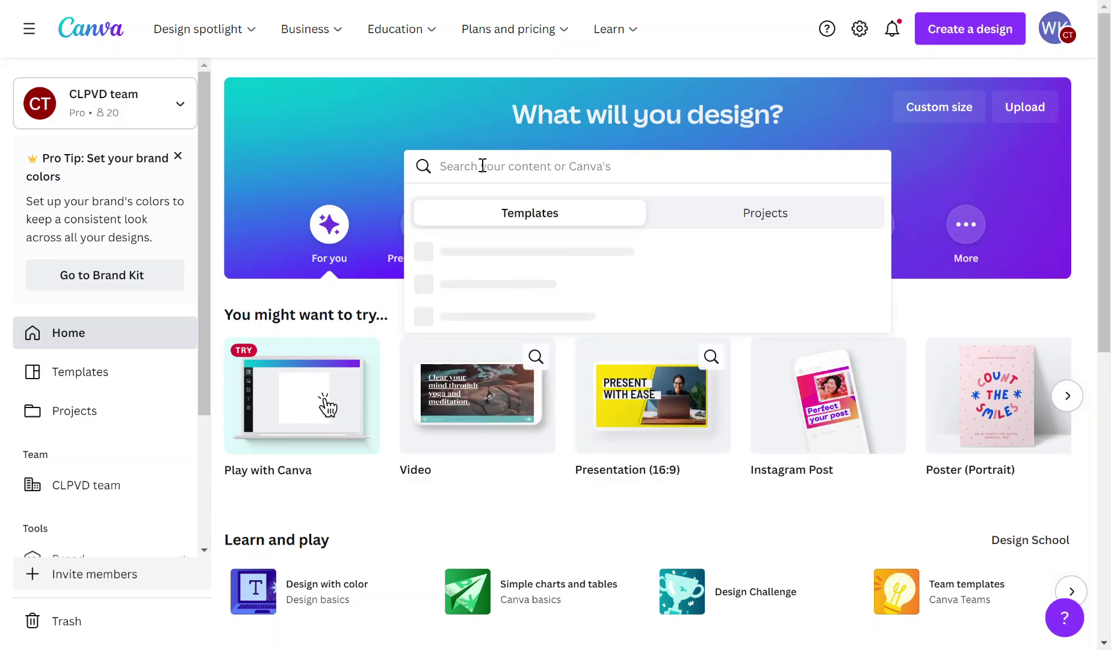
pyautogui.write('E')
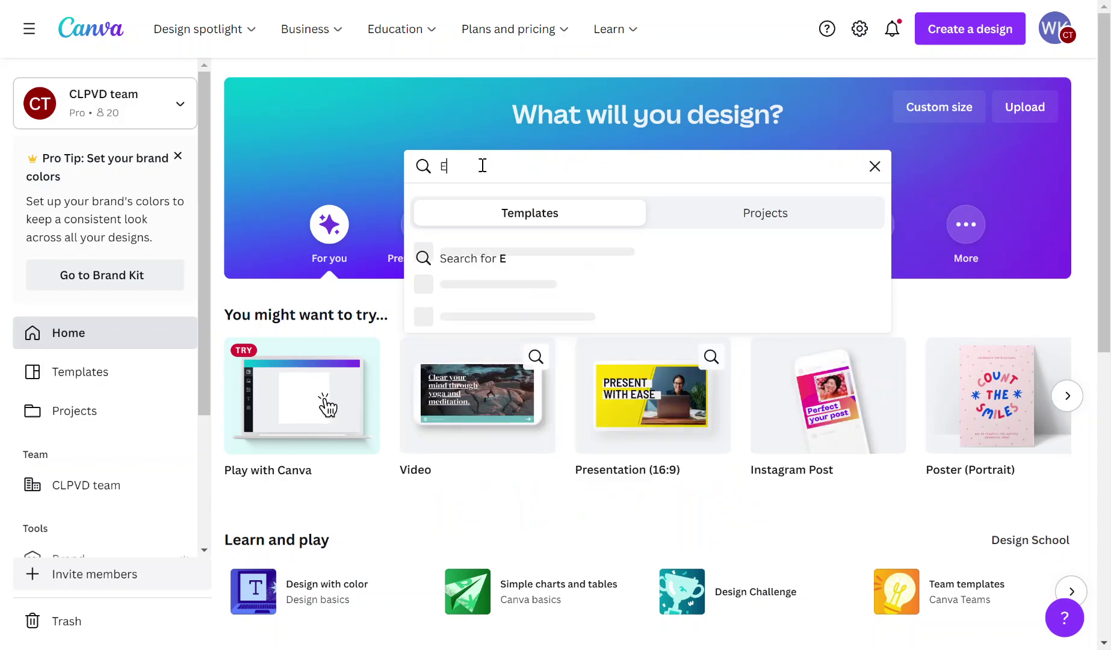
pyautogui.write('nvironmental')
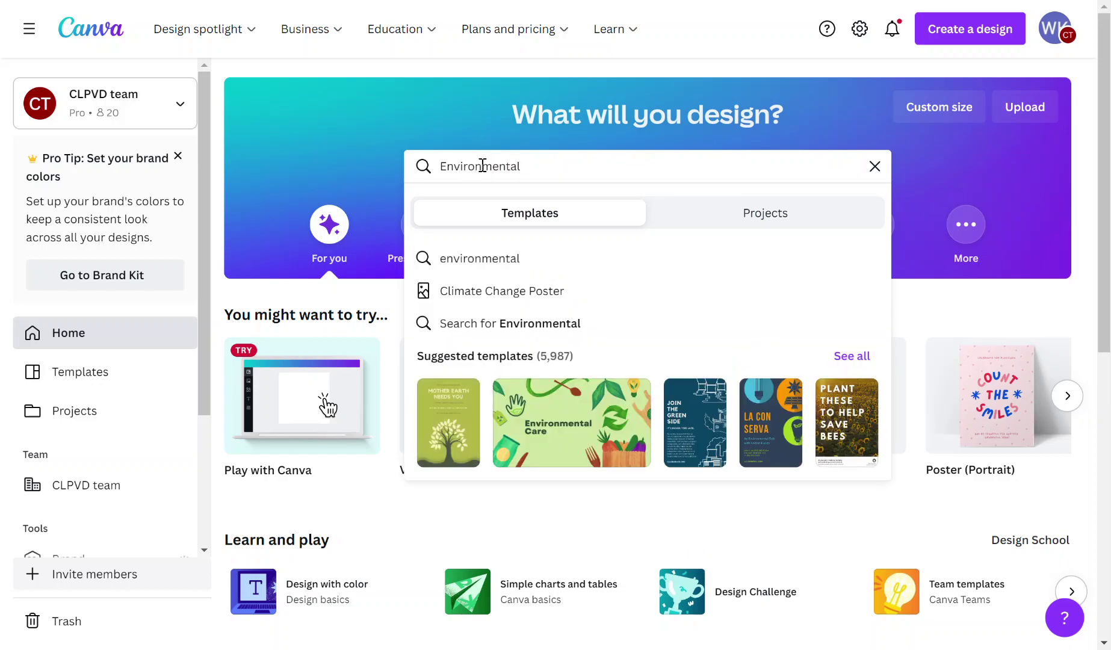
pyautogui.write(' club')
pyautogui.press('Return')
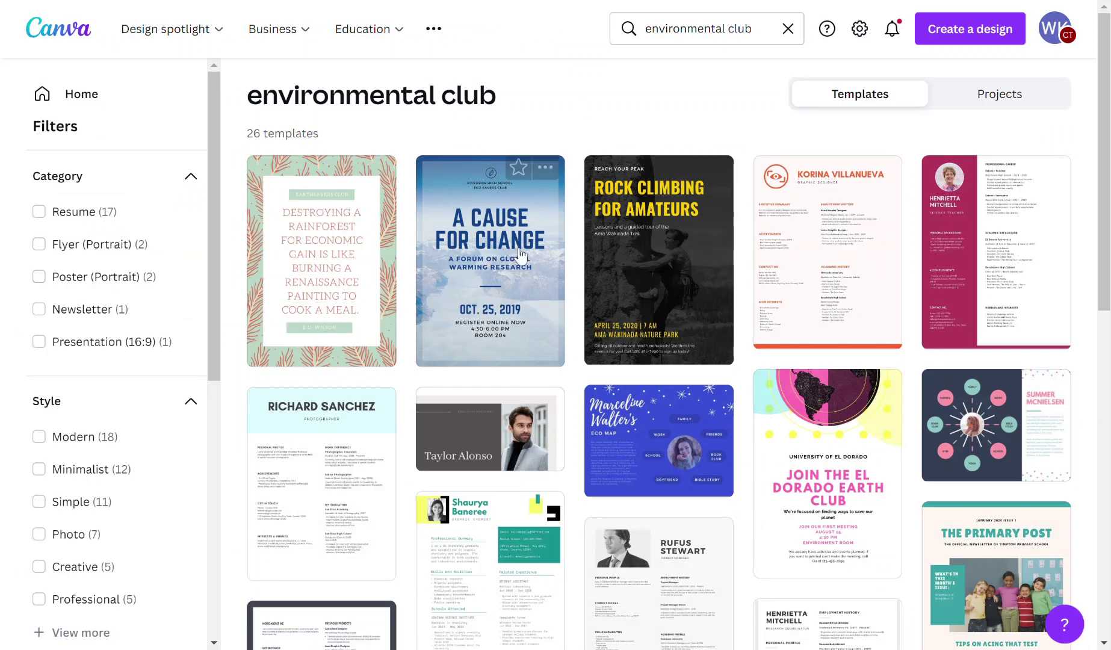
# - Browse the results, then delete 'environmental club' from the top search box
pyautogui.scroll(-8, 520, 255)
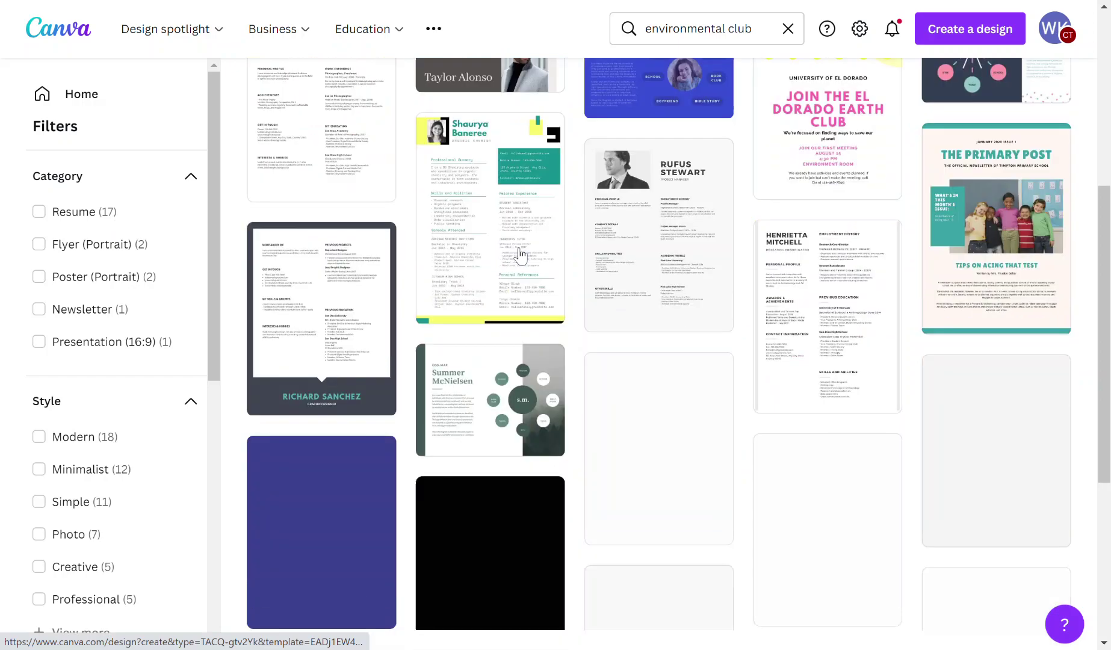
pyautogui.scroll(7, 520, 257)
pyautogui.scroll(1, 519, 255)
pyautogui.scroll(-2, 519, 255)
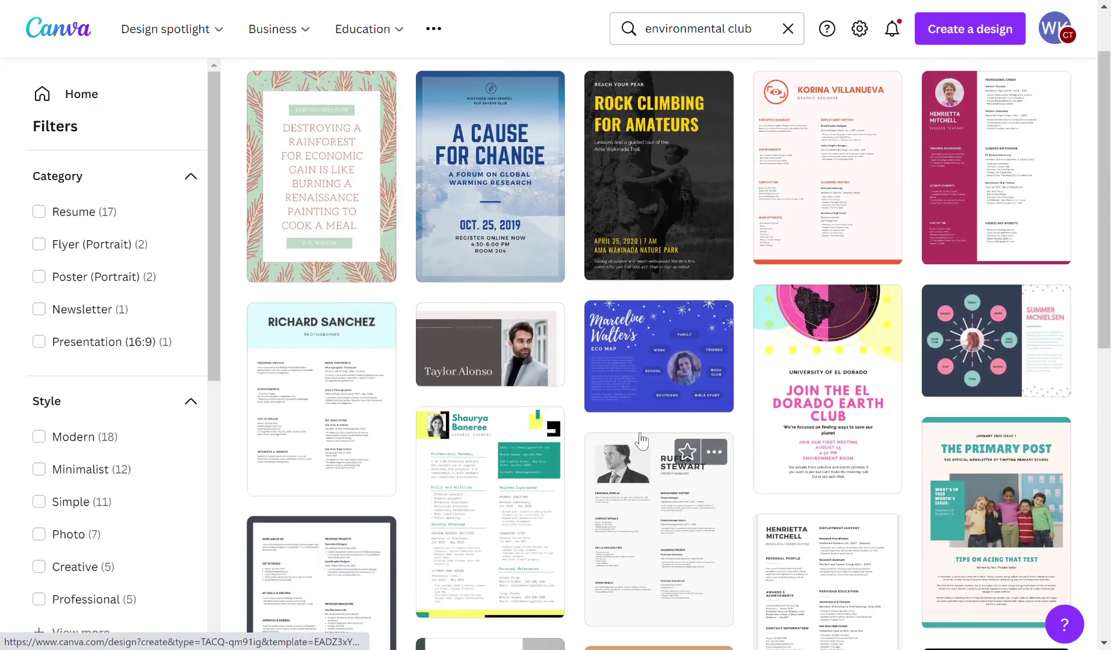
pyautogui.scroll(1, 620, 186)
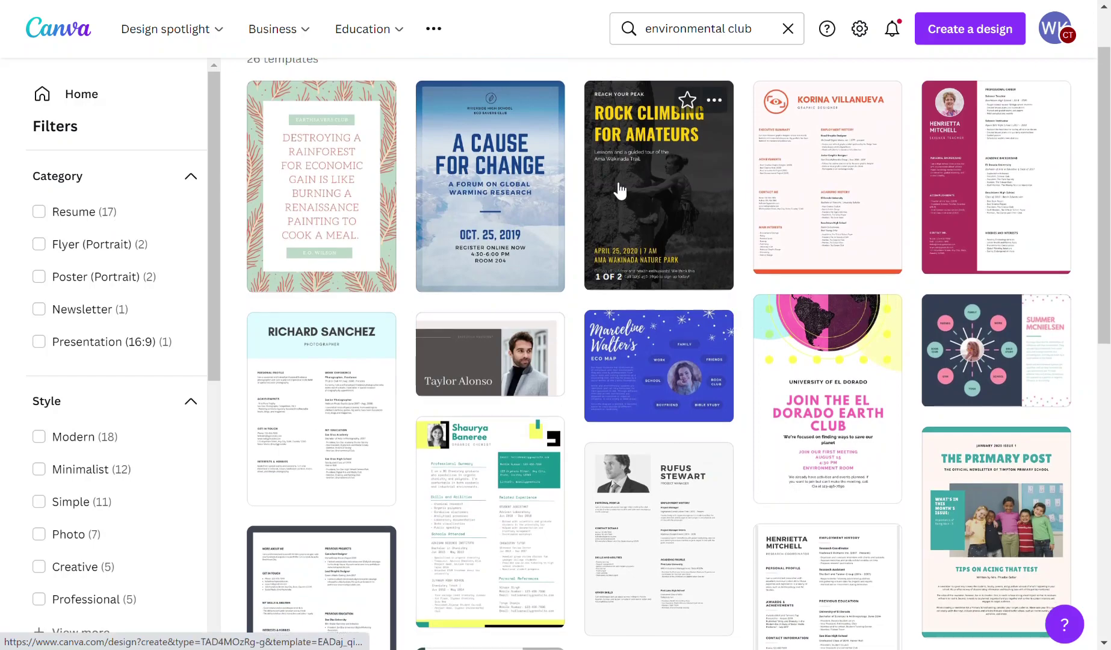
pyautogui.click(753, 31)
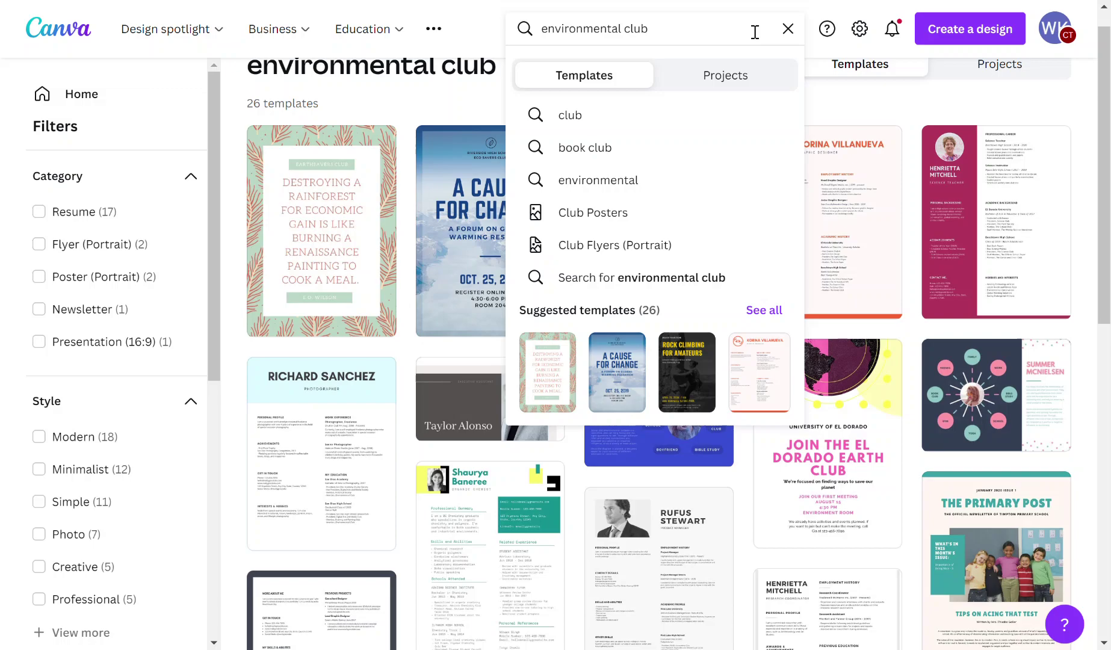
pyautogui.press('BackSpace')
pyautogui.press('BackSpace')
pyautogui.press('BackSpace')
pyautogui.press('BackSpace')
pyautogui.press('BackSpace')
pyautogui.press('BackSpace')
pyautogui.press('BackSpace')
pyautogui.press('BackSpace')
pyautogui.press('BackSpace')
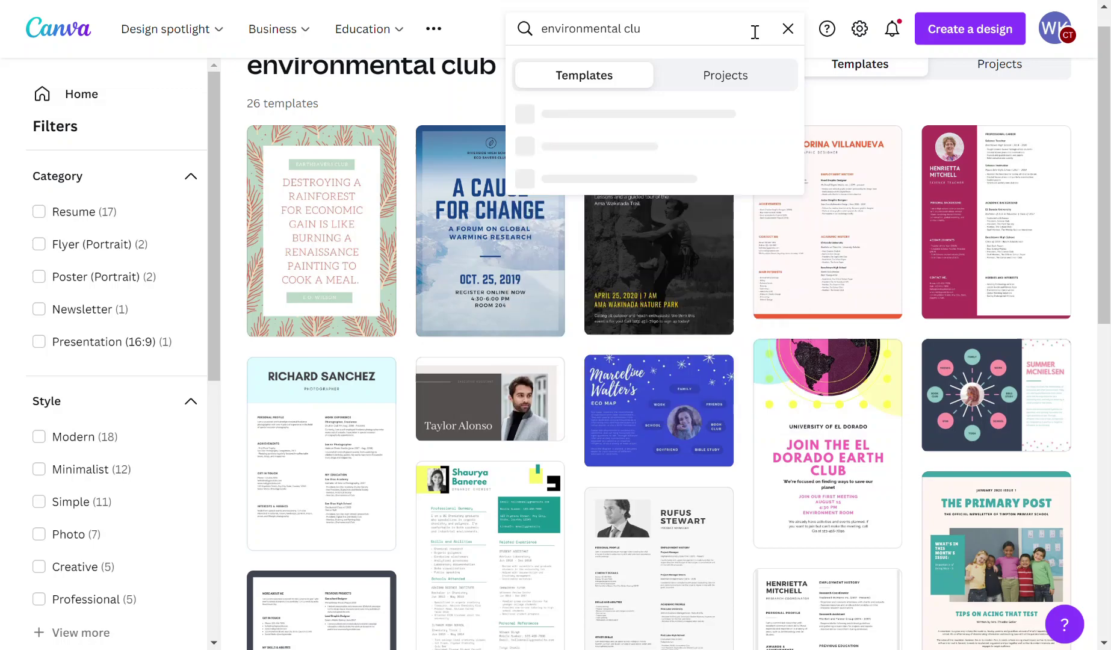
pyautogui.press('BackSpace')
pyautogui.press('BackSpace')
pyautogui.press('BackSpace')
pyautogui.press('BackSpace')
pyautogui.press('BackSpace')
pyautogui.press('BackSpace')
pyautogui.press('BackSpace')
pyautogui.press('BackSpace')
pyautogui.press('BackSpace')
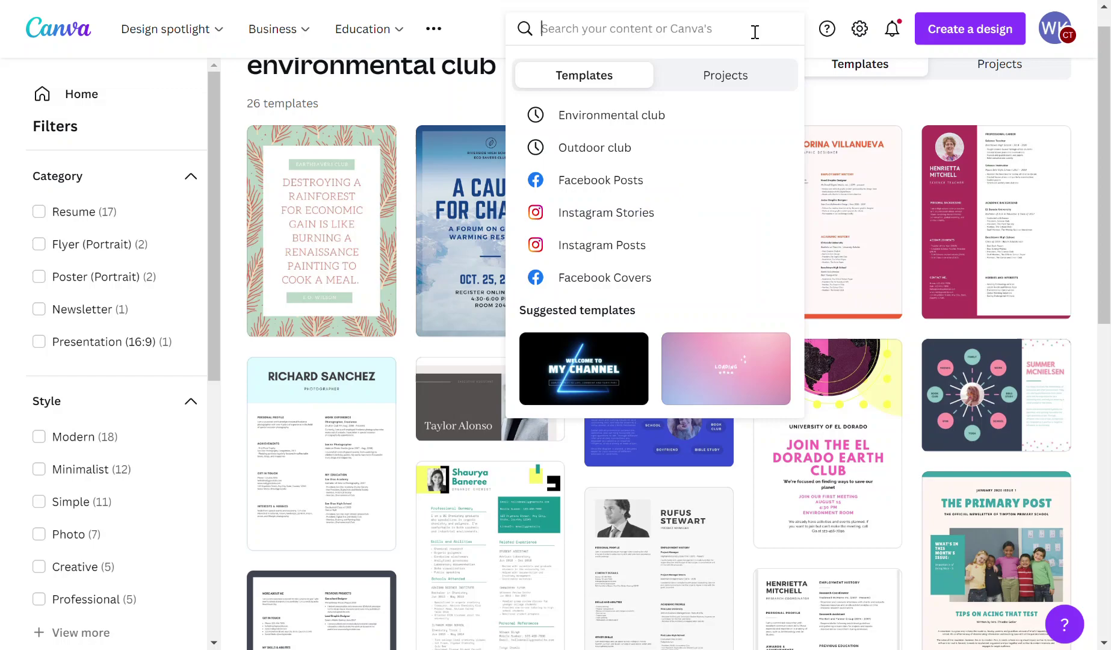
# - Search 'outdoor club' and open the Bike Club Outdoor Sport Activity Pinterest Pin template
pyautogui.write('outdoor clu')
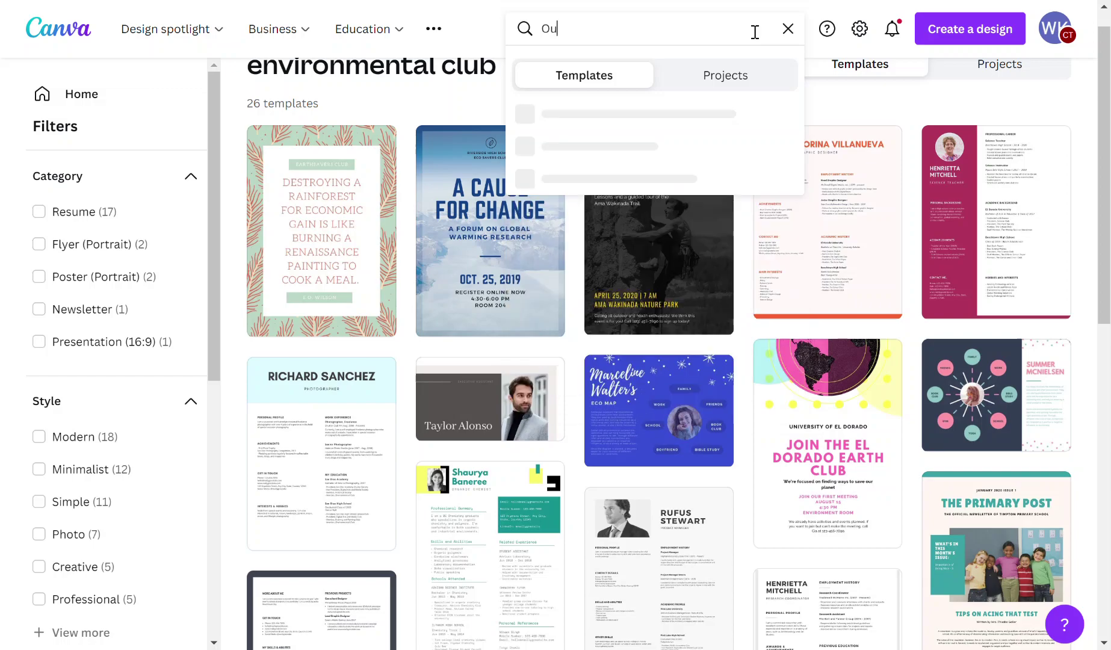
pyautogui.write('b')
pyautogui.press('Return')
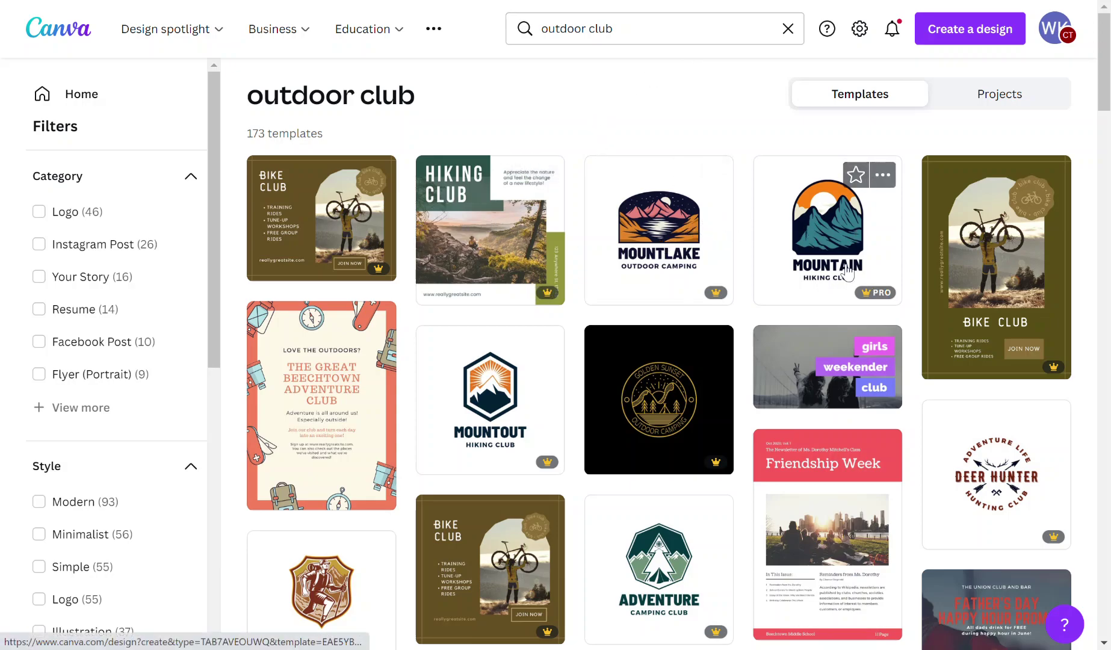
pyautogui.scroll(-1, 848, 272)
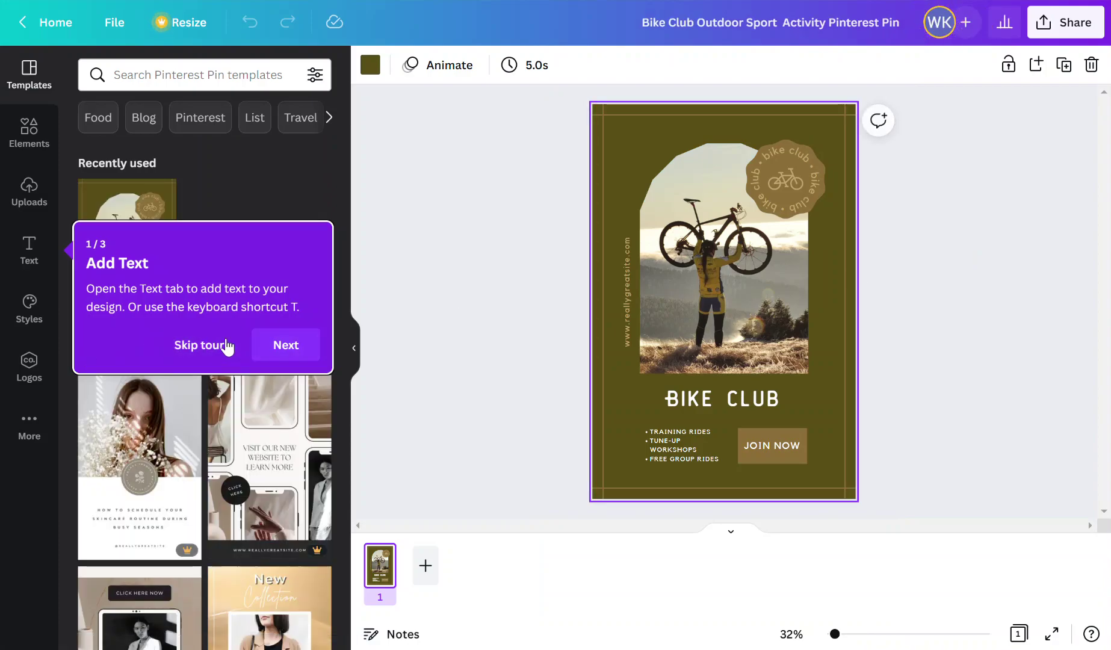
# - Skip the editor tour, detach the cyclist photo from the arched frame and delete it
pyautogui.click(224, 346)
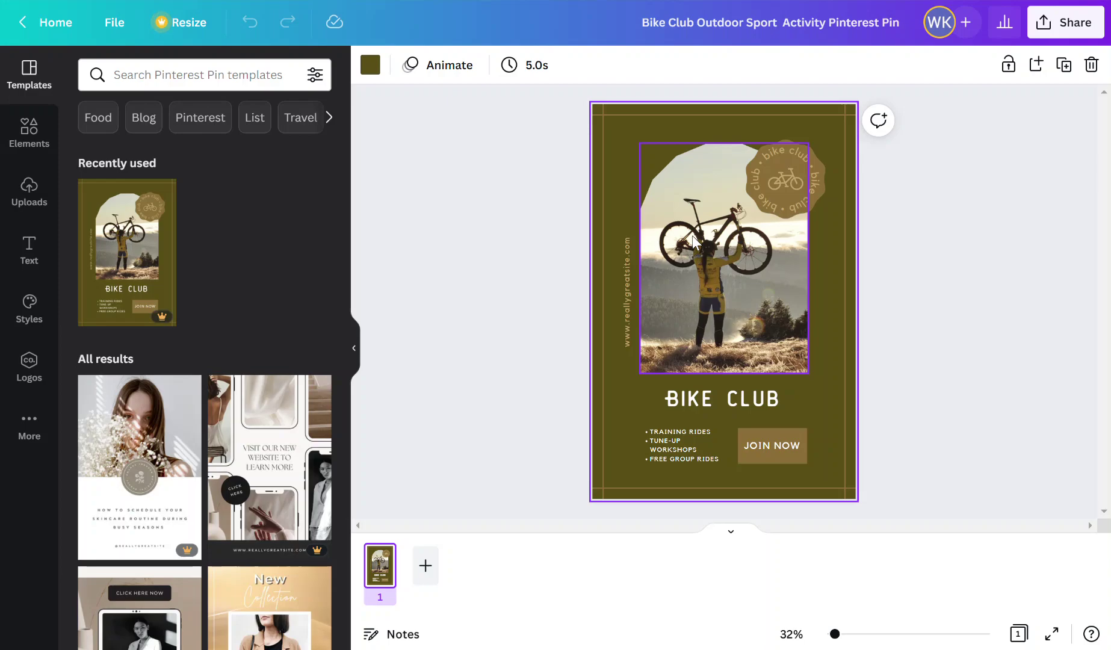
pyautogui.rightClick(694, 243)
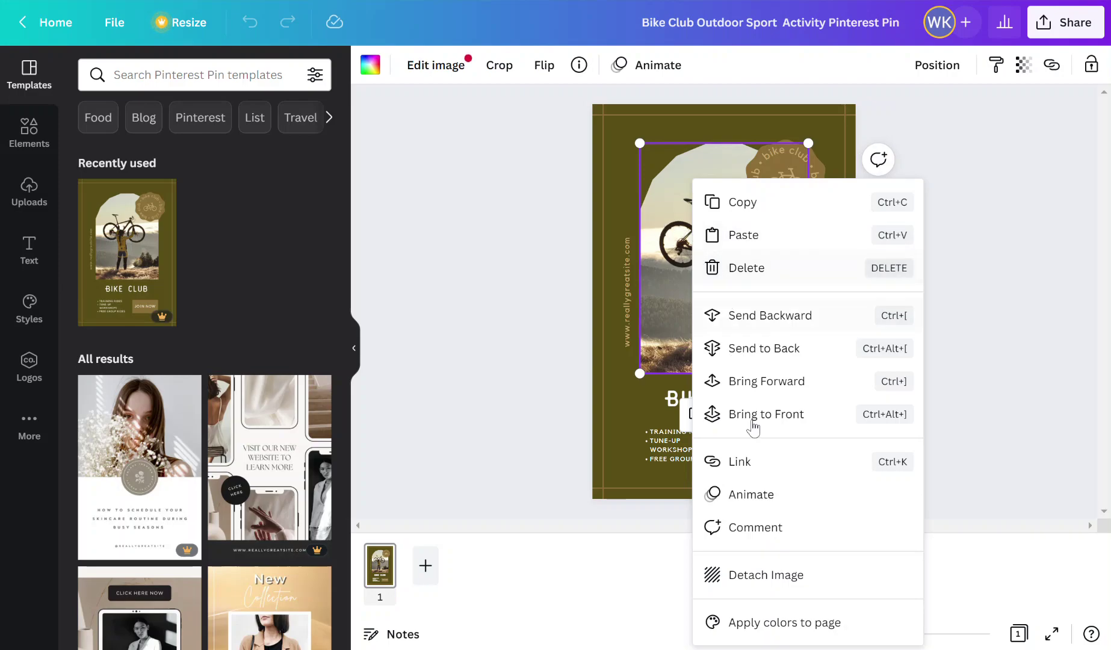
pyautogui.click(762, 578)
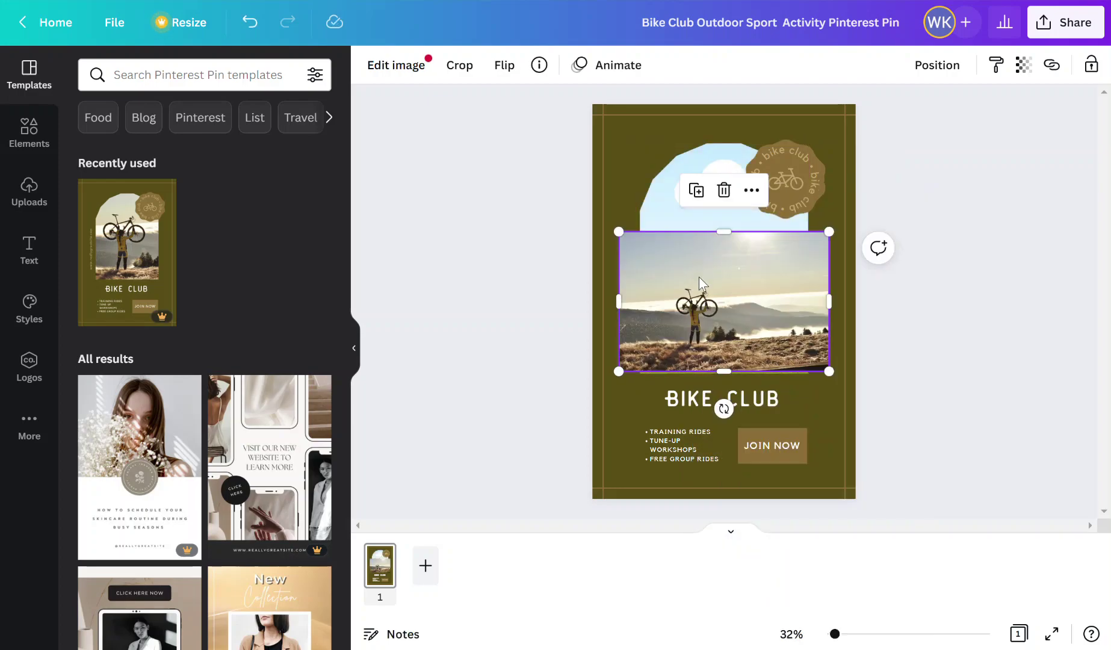
pyautogui.click(724, 190)
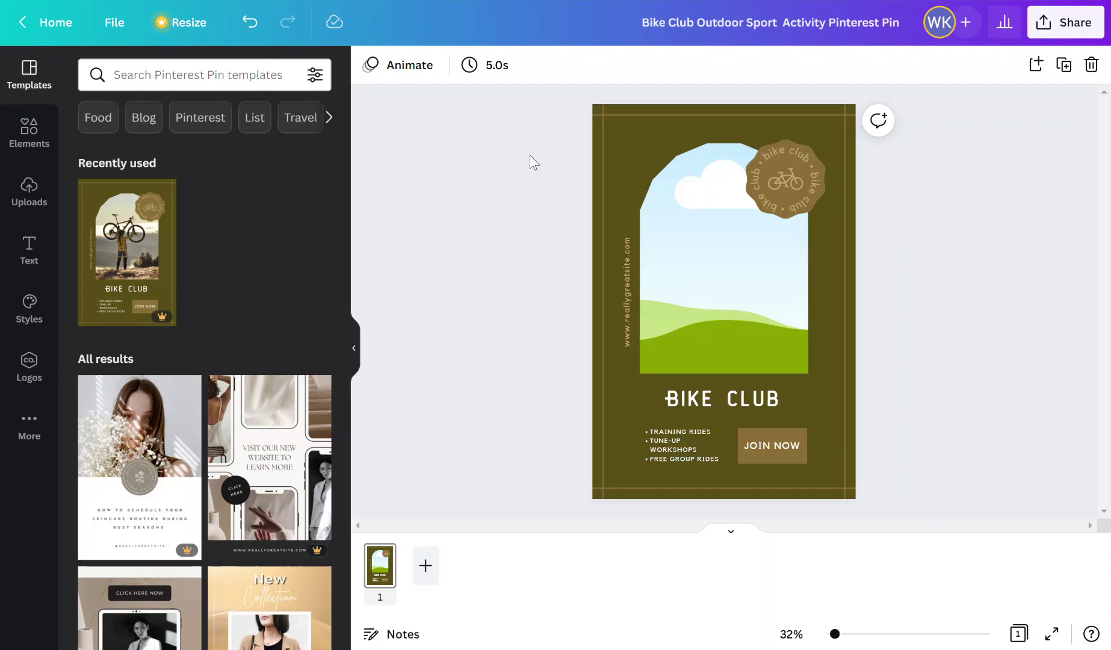
# - Delete the bike icon from the badge centre and check the curved text's Effects settings
pyautogui.click(781, 183)
pyautogui.press('Delete')
pyautogui.click(779, 159)
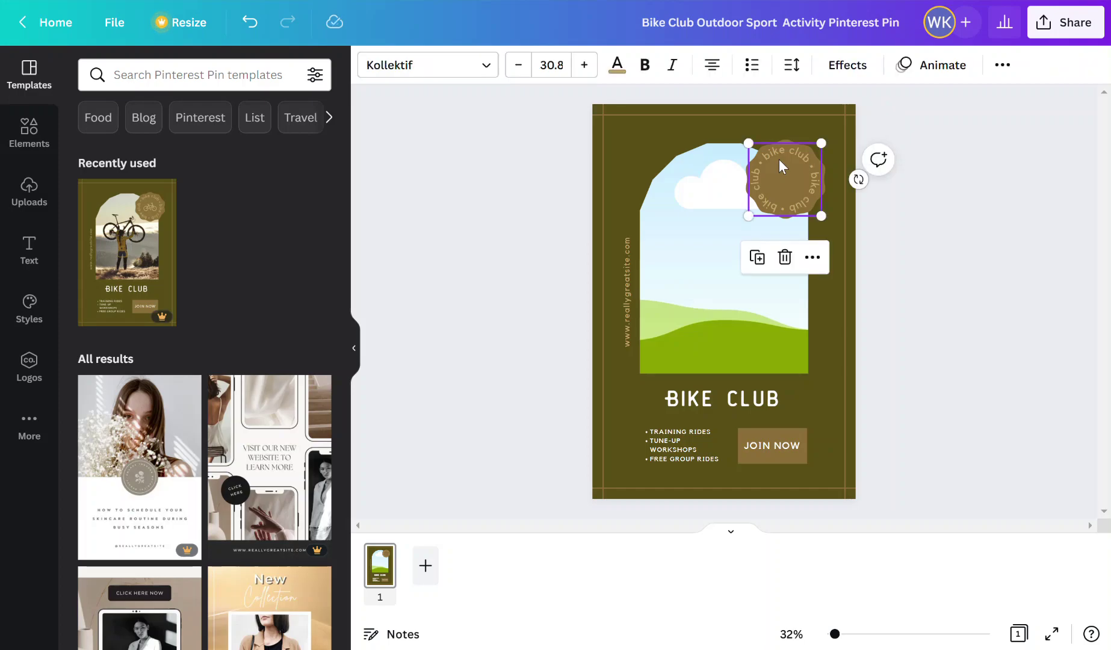
pyautogui.doubleClick(782, 152)
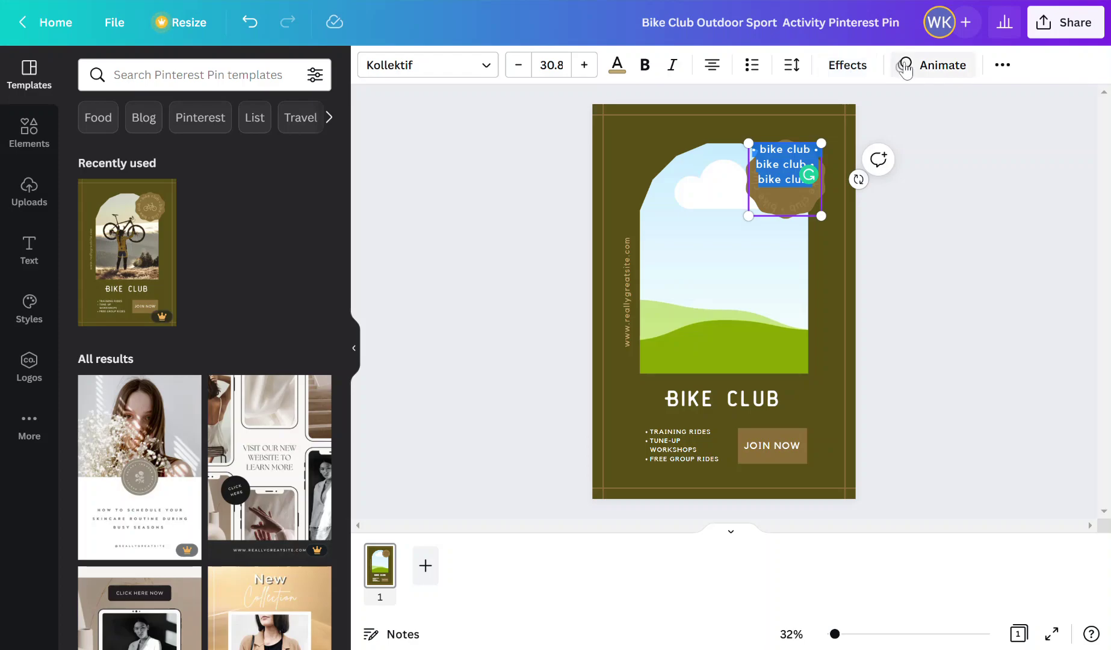
pyautogui.click(847, 66)
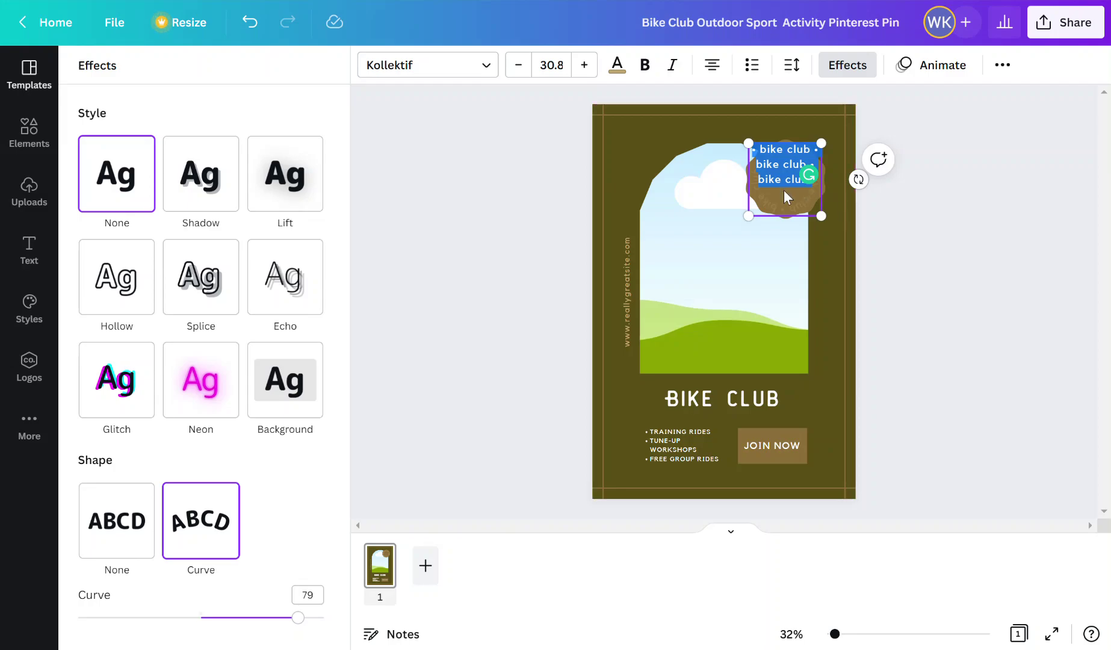
pyautogui.press('Escape')
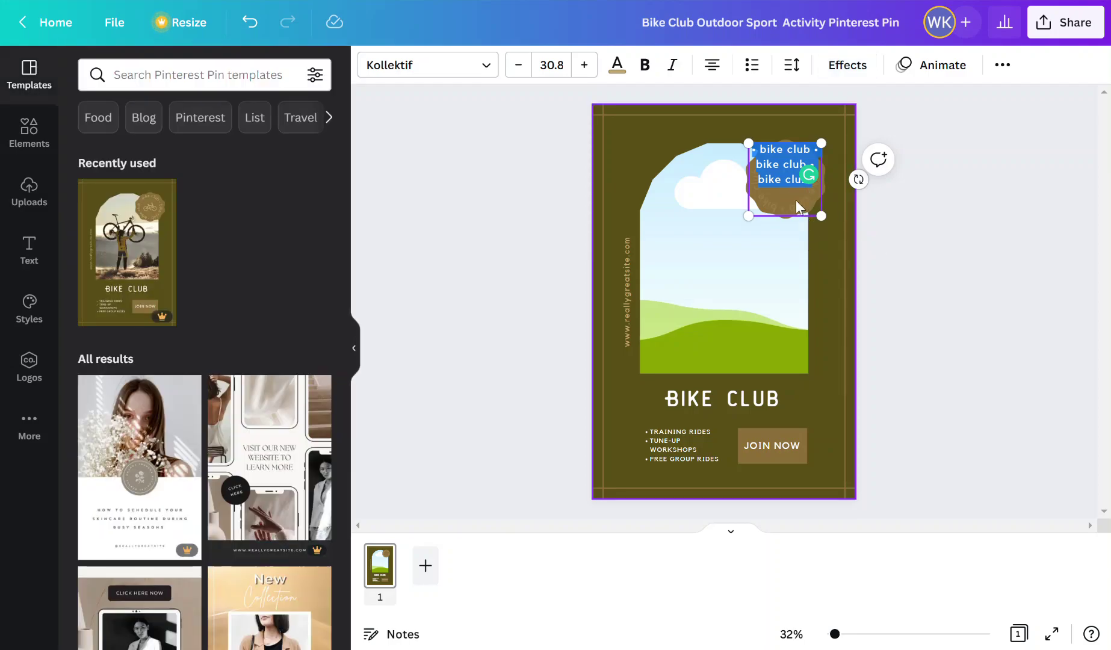
pyautogui.click(789, 176)
# - Set the badge text's Curve effect to exactly 79 after trying slider positions
pyautogui.click(794, 147)
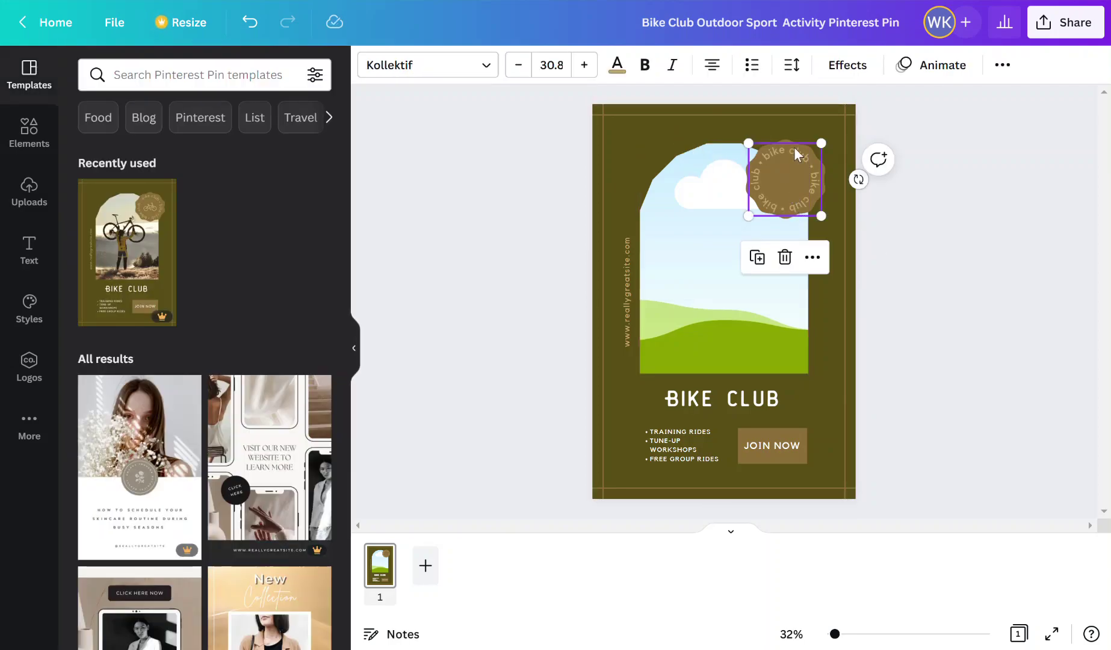
pyautogui.click(849, 64)
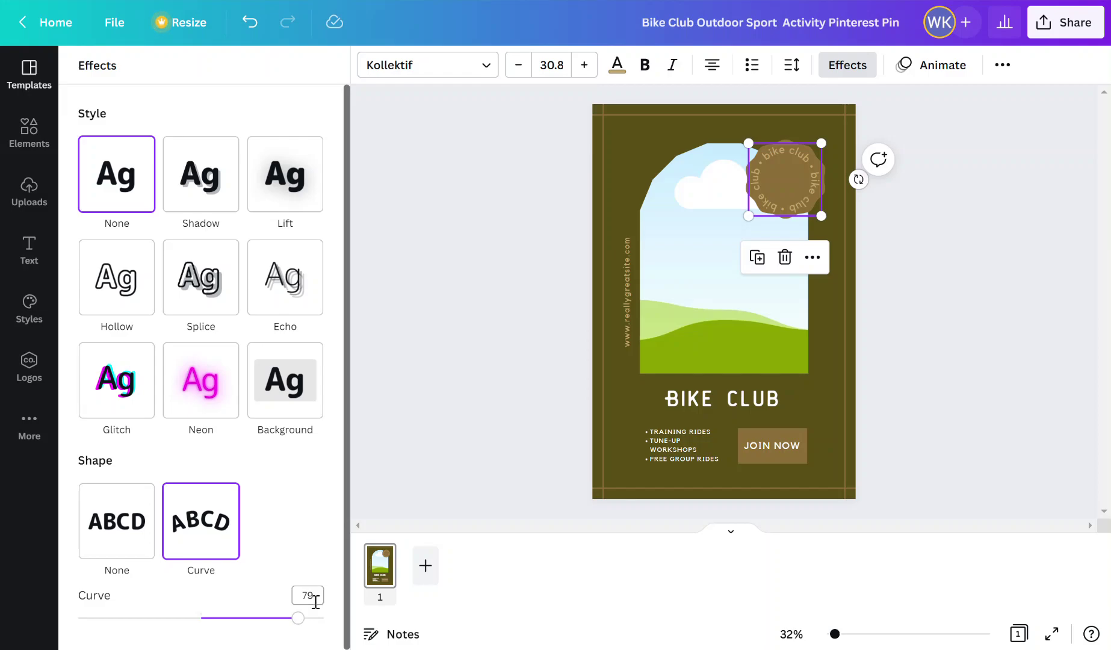
pyautogui.moveTo(299, 620); pyautogui.dragTo(333, 617)
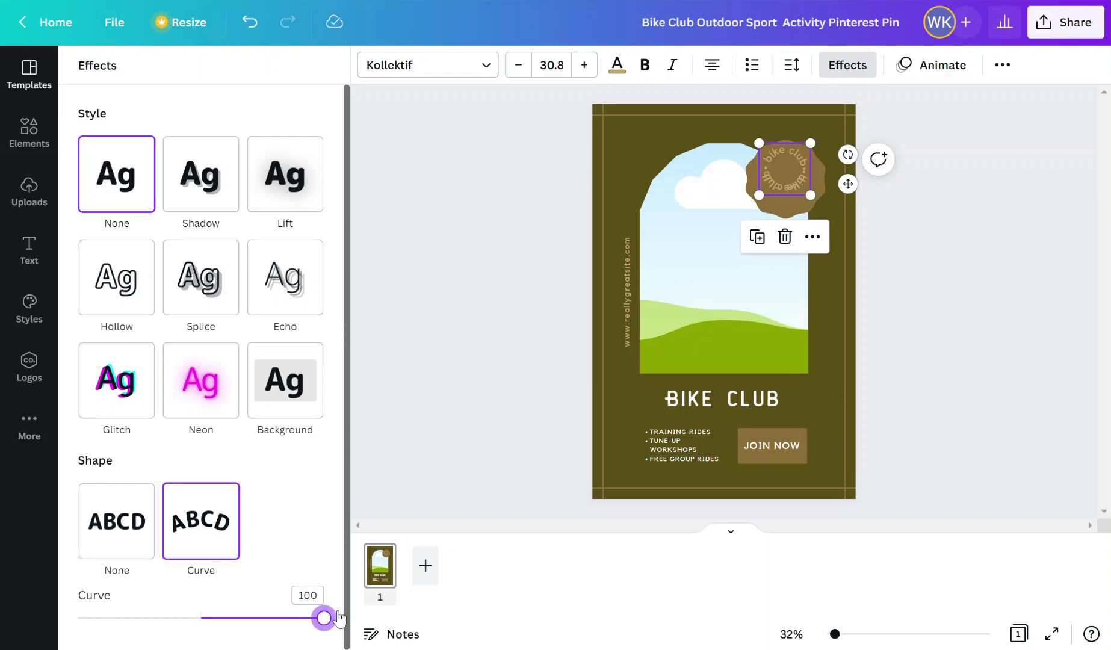
pyautogui.moveTo(338, 617); pyautogui.dragTo(116, 614)
pyautogui.moveTo(186, 618); pyautogui.dragTo(296, 619)
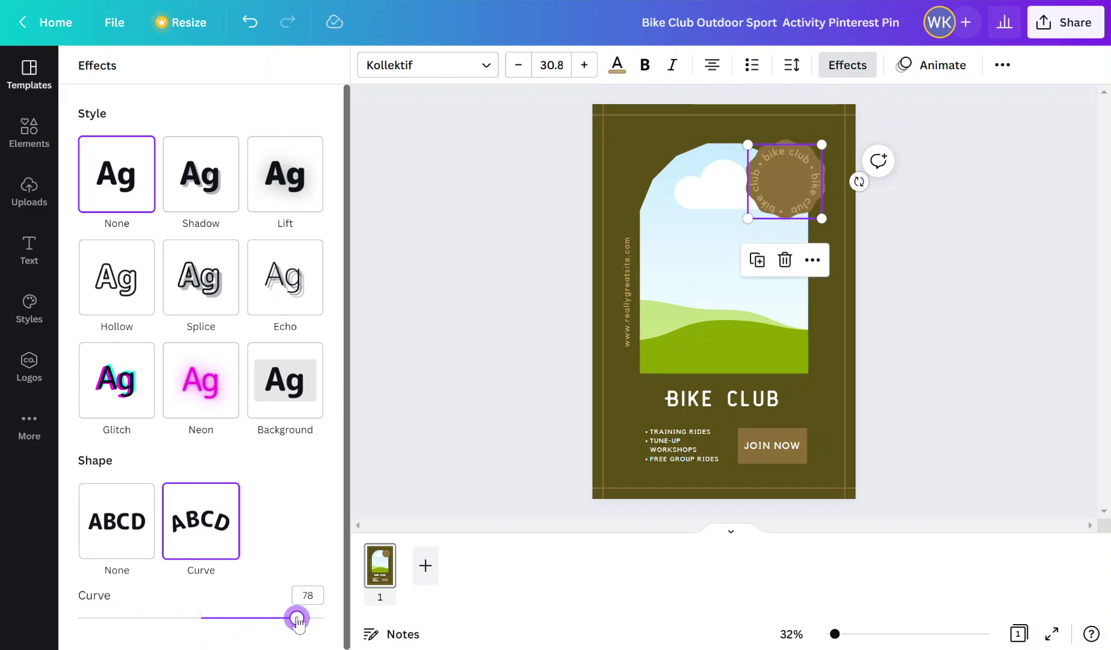
pyautogui.click(313, 596)
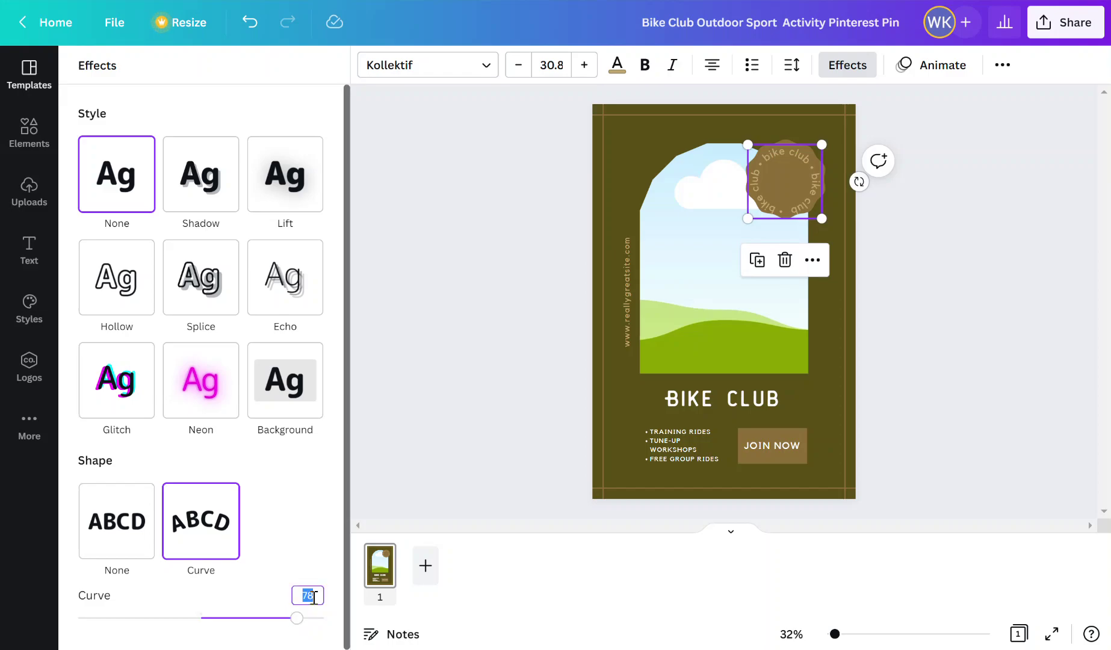
pyautogui.write('79')
pyautogui.press('Return')
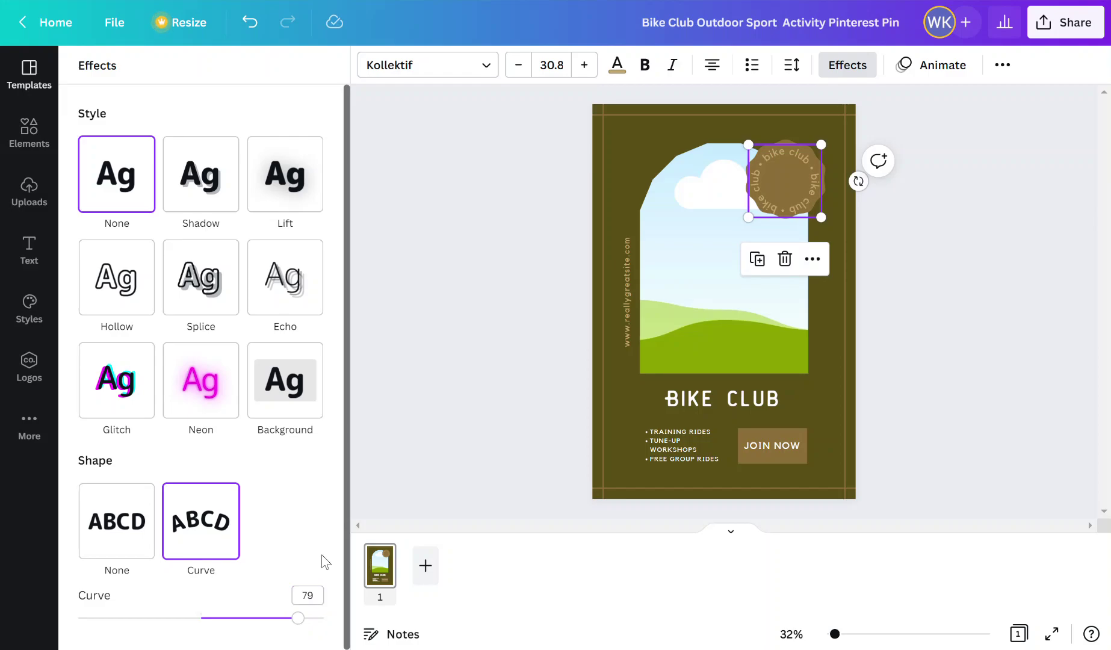
# - Delete the curved 'bike club' text and reopen the badge's empty text box
pyautogui.doubleClick(765, 208)
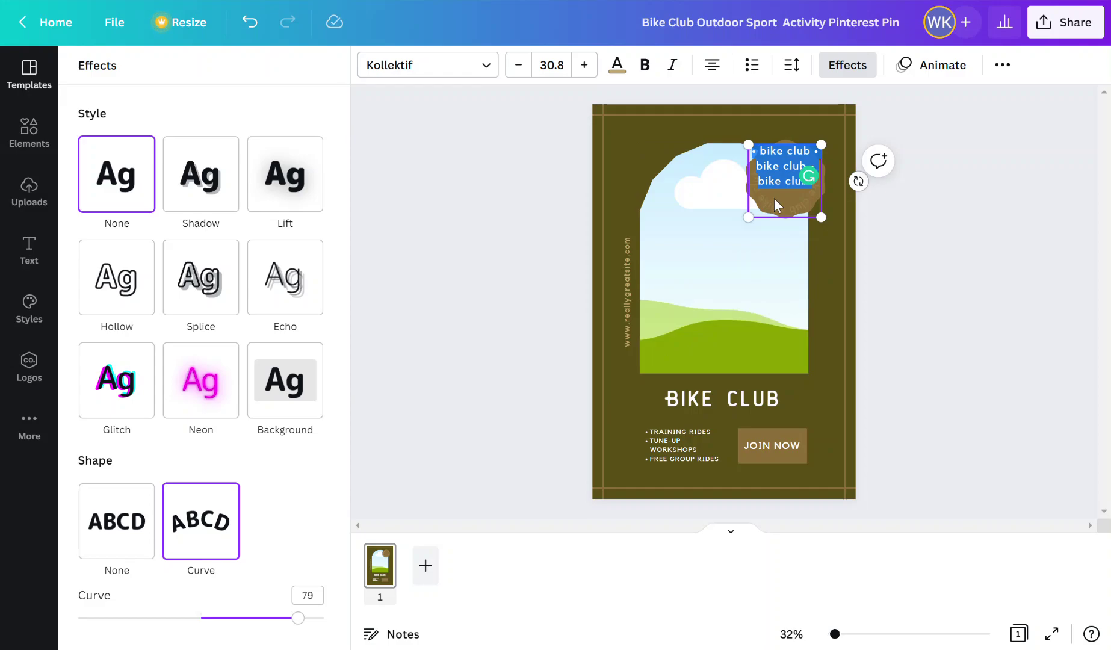
pyautogui.press('BackSpace')
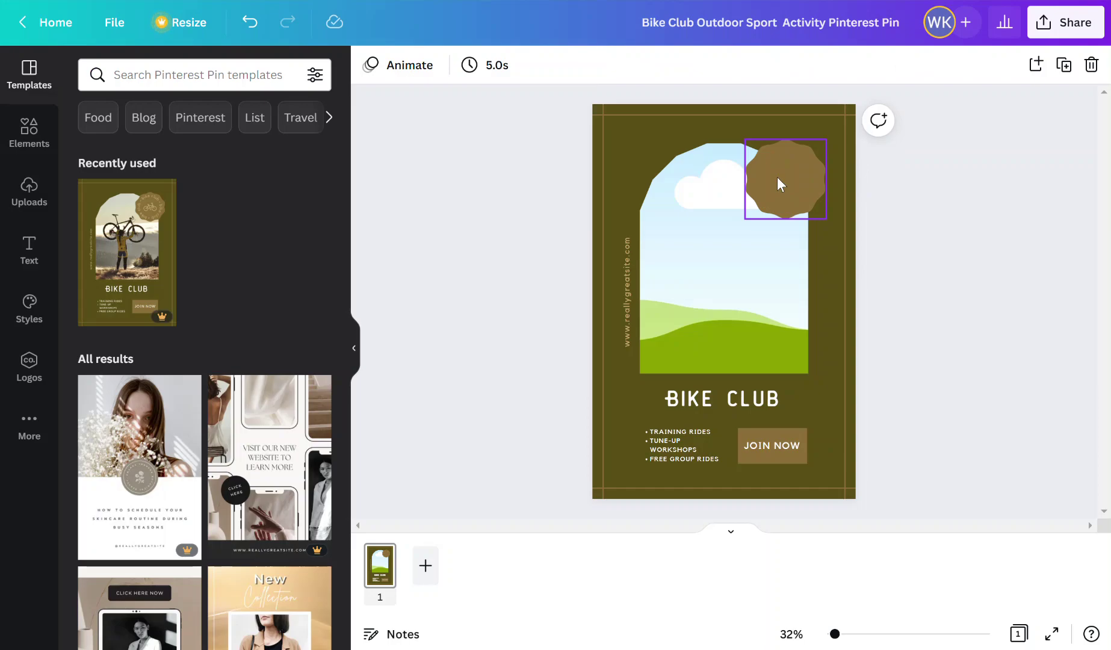
pyautogui.click(778, 177)
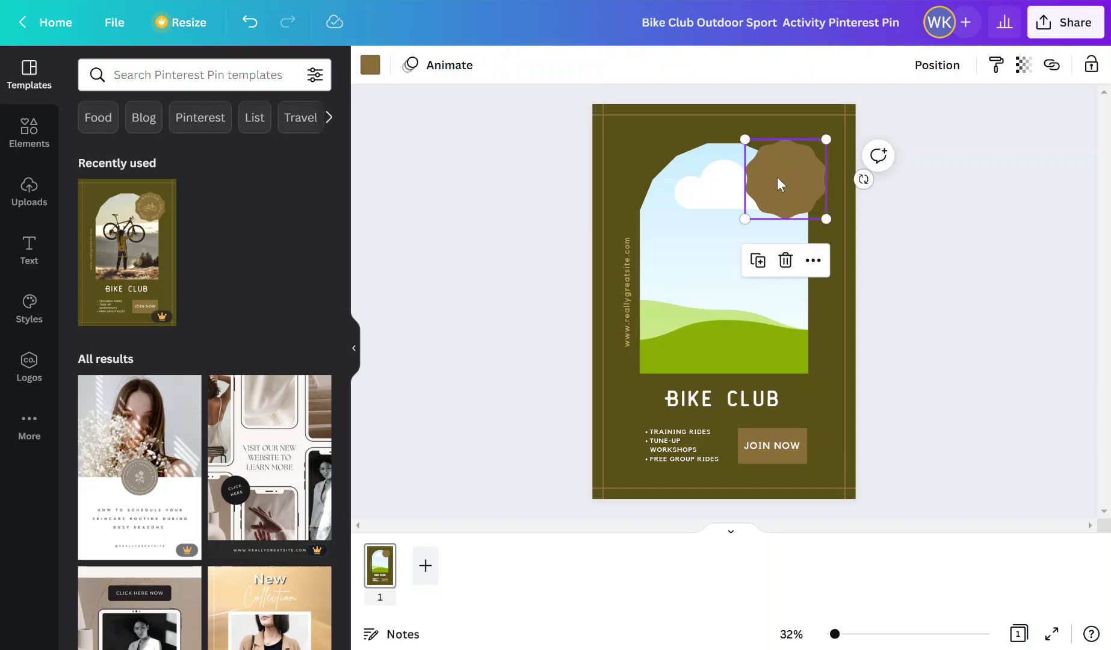
pyautogui.click(784, 148)
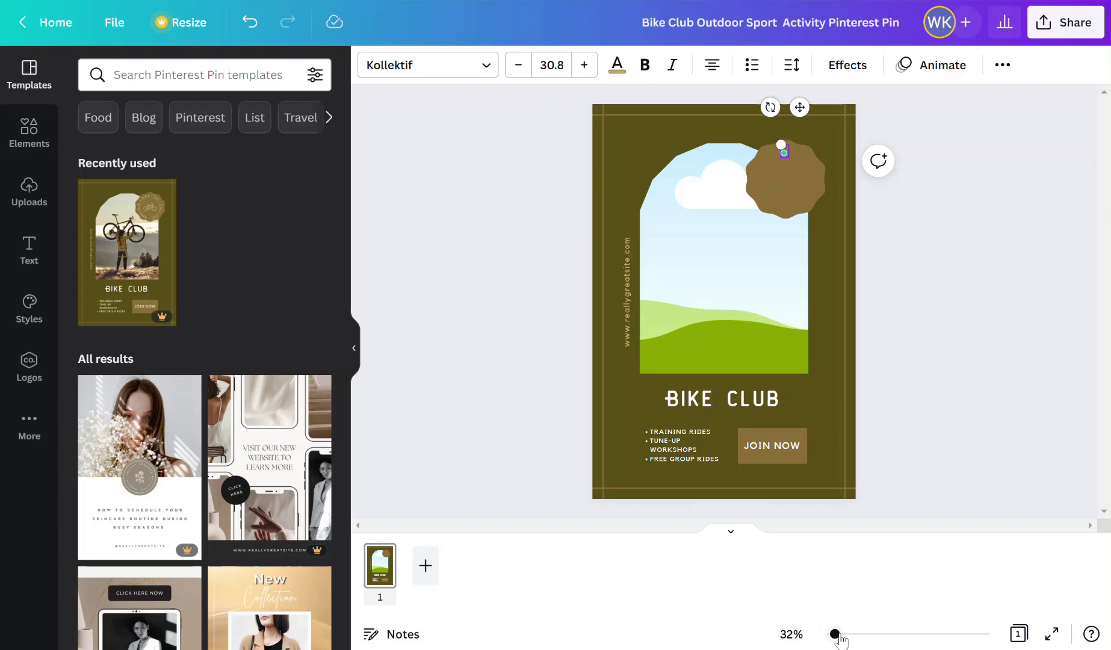
# - Type 'Environmental Club' with a bullet dot into the badge's curved text, zooming in to edit
pyautogui.moveTo(838, 636); pyautogui.dragTo(857, 634)
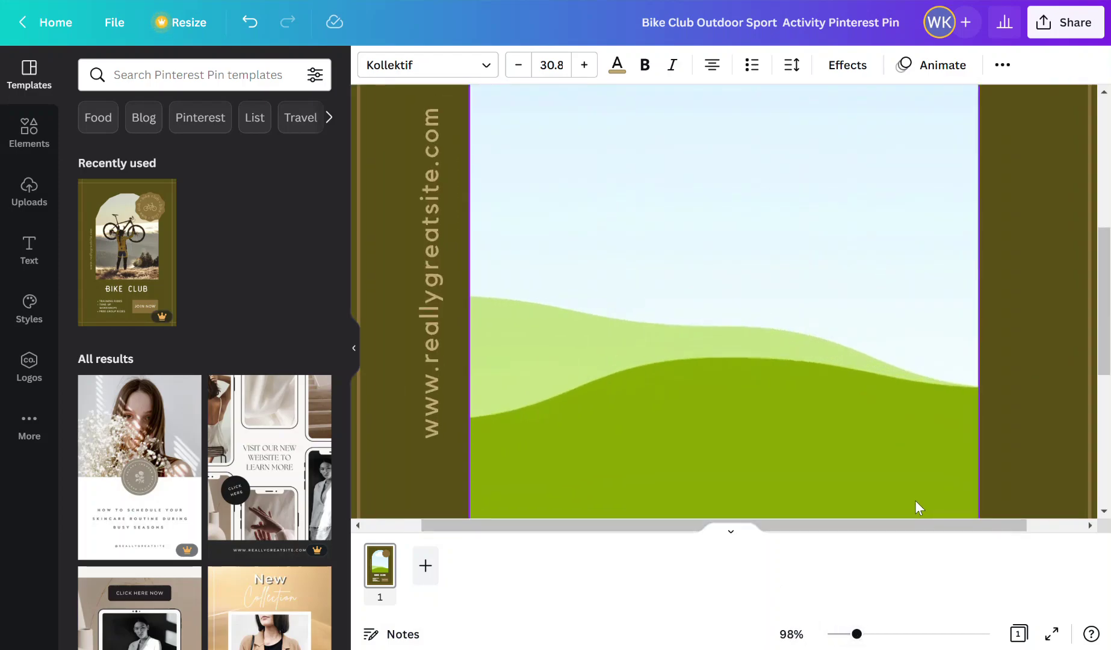
pyautogui.scroll(3, 915, 500)
pyautogui.scroll(5, 947, 251)
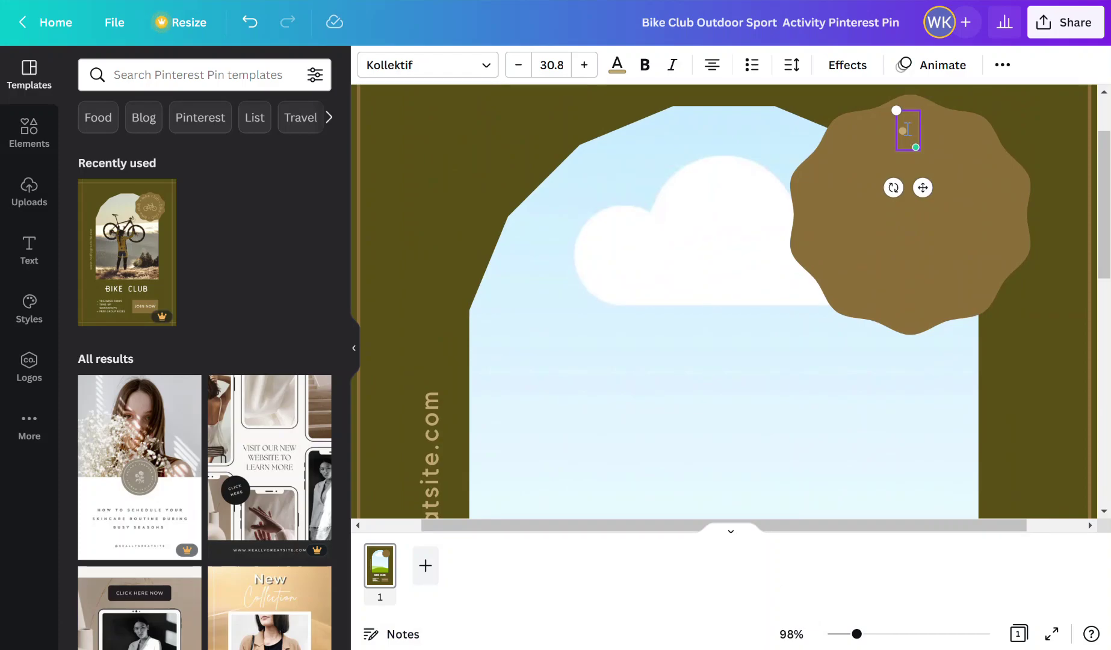
pyautogui.write('Env')
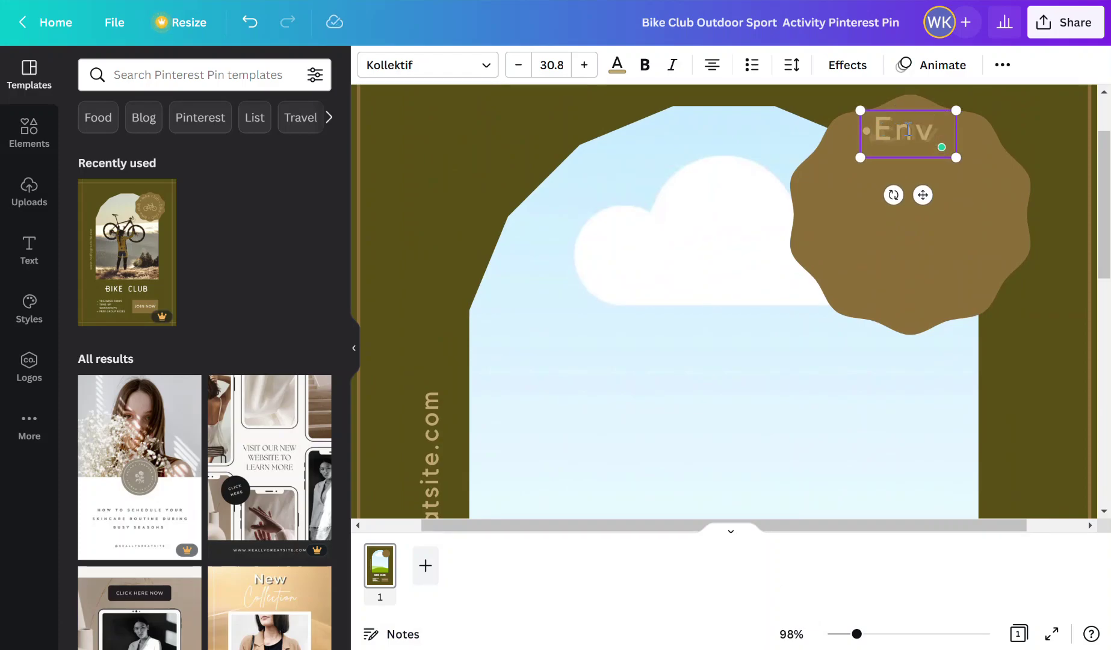
pyautogui.press('BackSpace')
pyautogui.press('BackSpace')
pyautogui.press('BackSpace')
pyautogui.write('Envi')
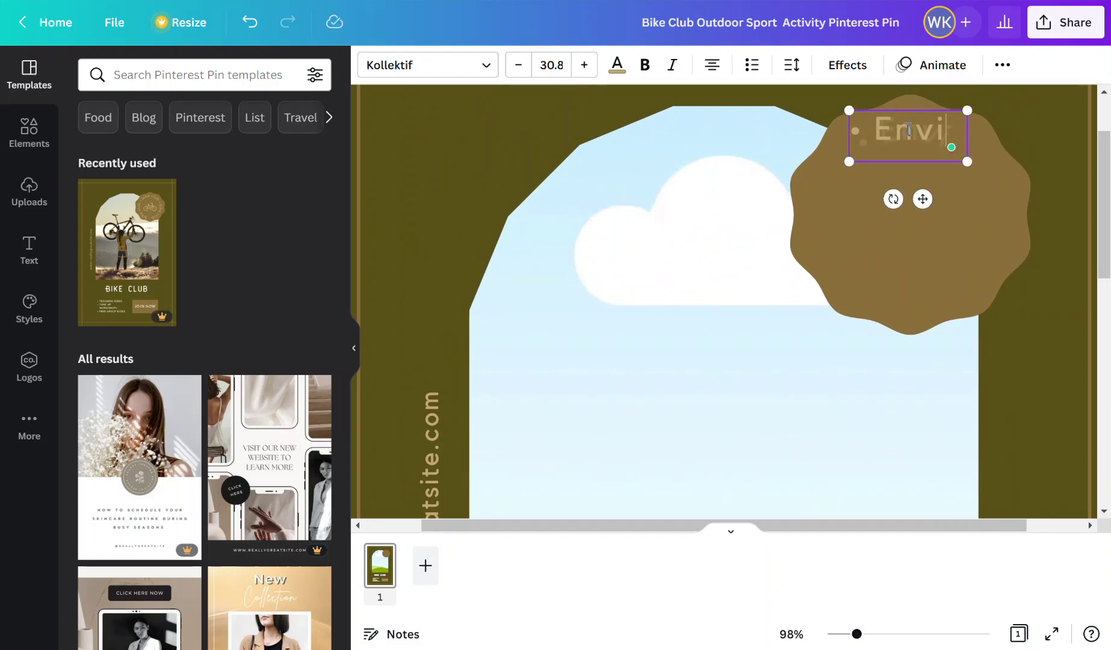
pyautogui.write('ronmental')
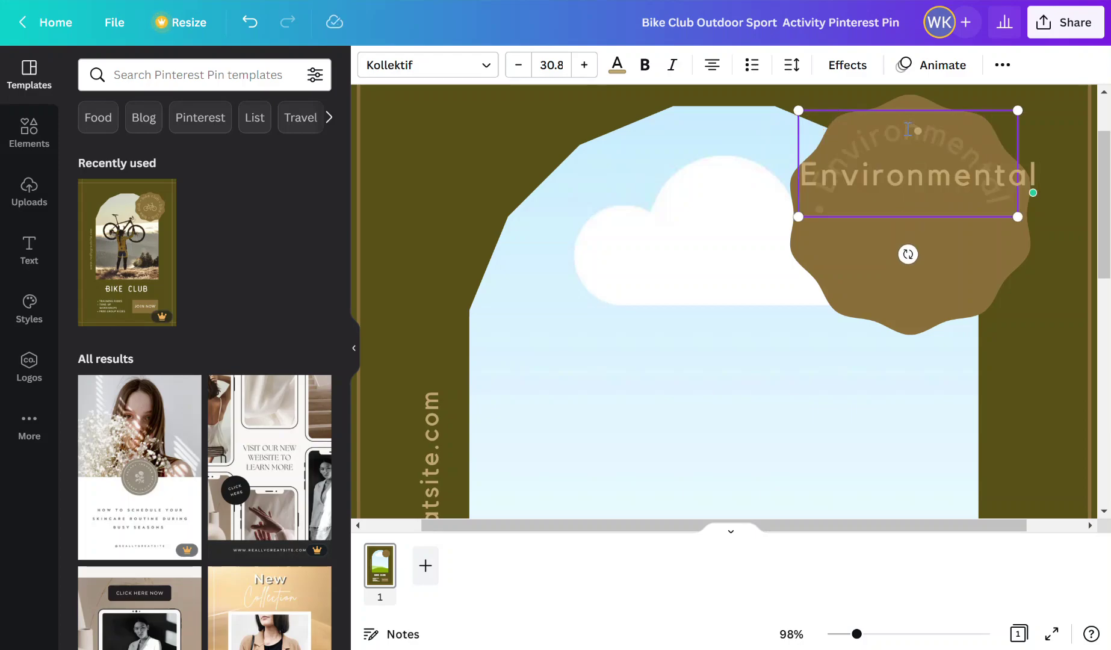
pyautogui.press('Return')
pyautogui.write('B')
pyautogui.press('BackSpace')
pyautogui.write('Cl')
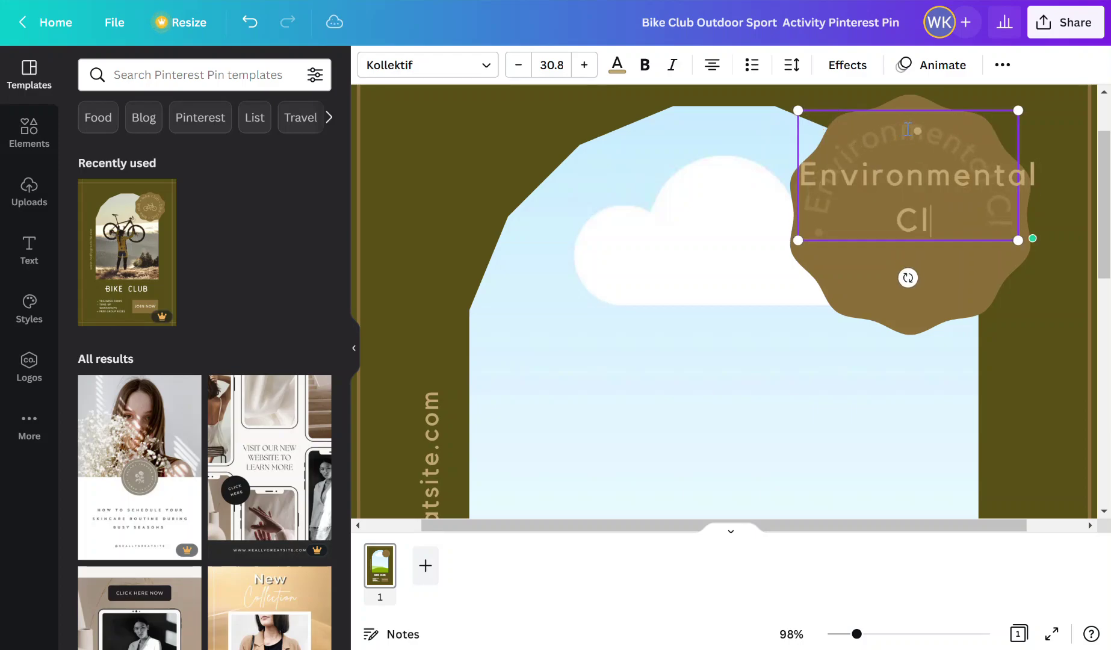
pyautogui.write('ub')
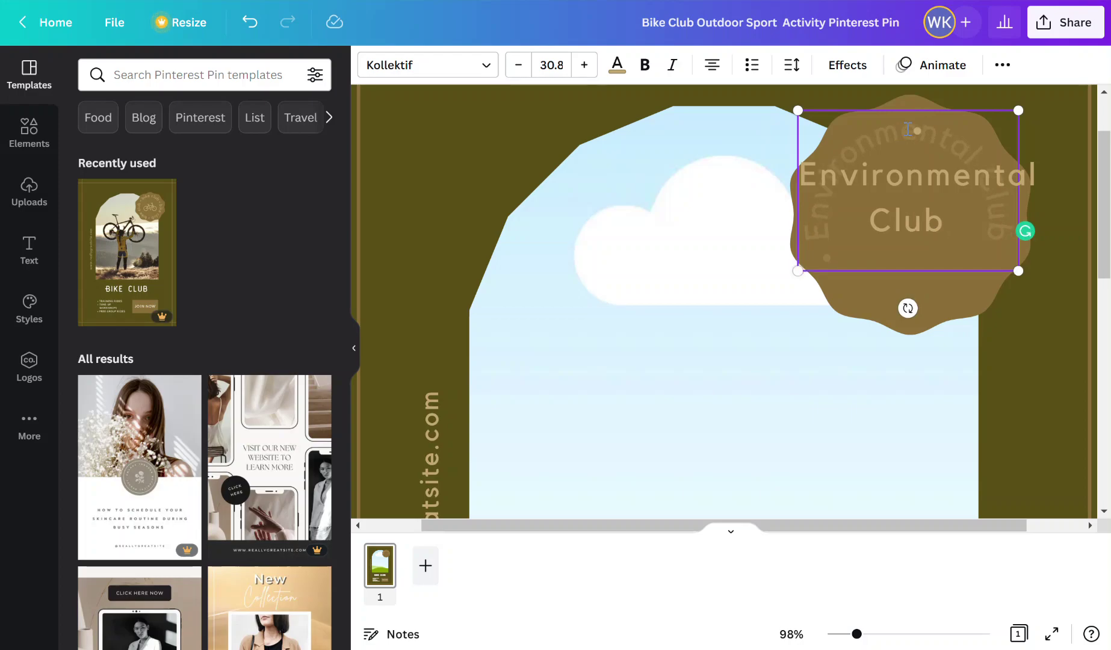
pyautogui.write('•')
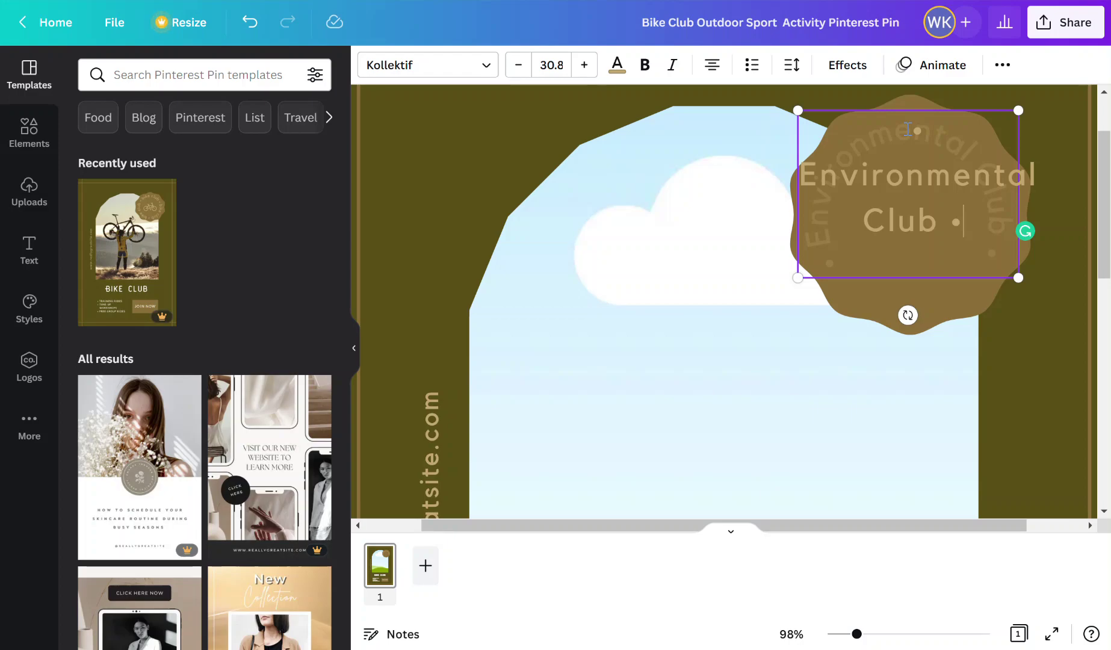
pyautogui.click(1009, 371)
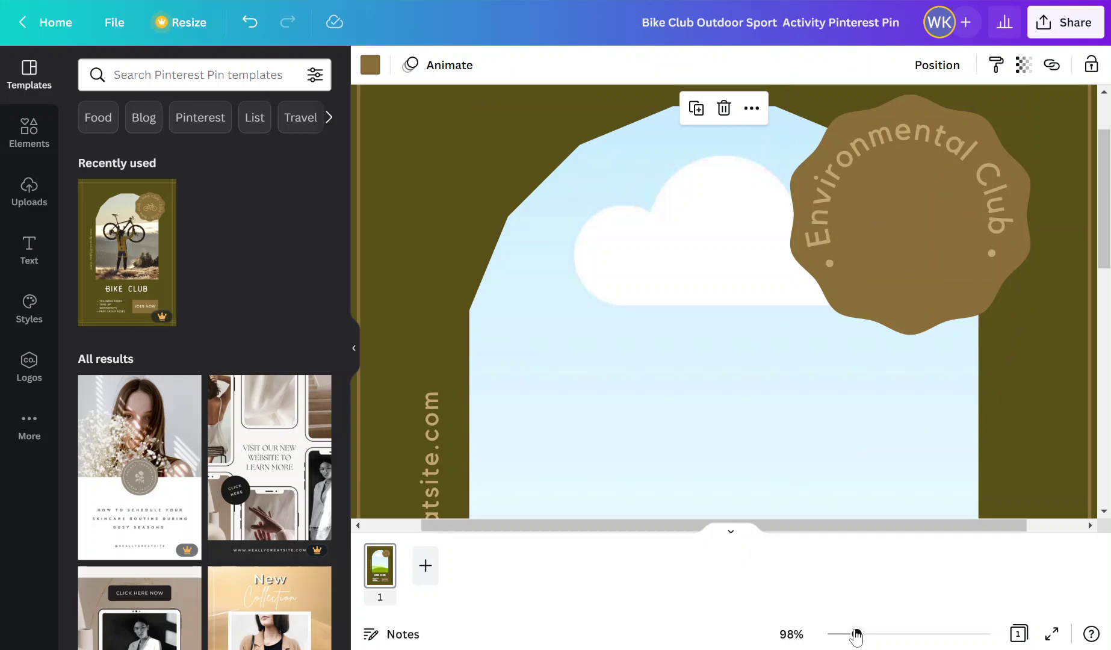
pyautogui.moveTo(854, 633)
pyautogui.mouseDown()
pyautogui.moveTo(836, 635)
pyautogui.moveTo(838, 647)
pyautogui.mouseUp()
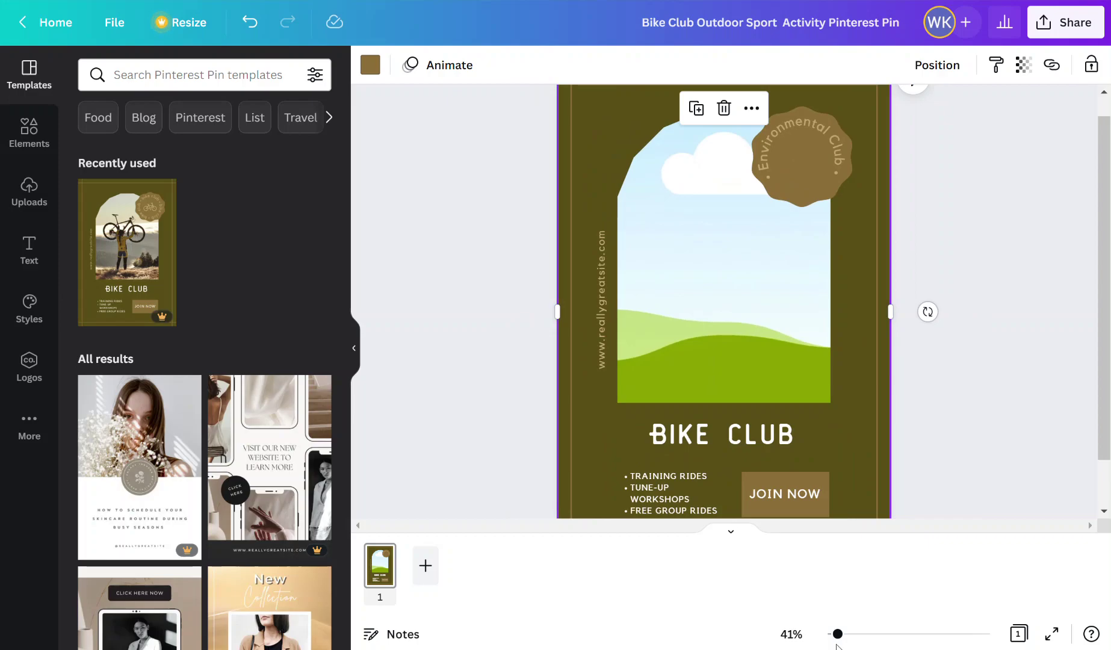
# - Replace the BIKE CLUB heading with 'ENVIRONMENTAL CLUB' and select the new text
pyautogui.click(597, 322)
pyautogui.click(701, 435)
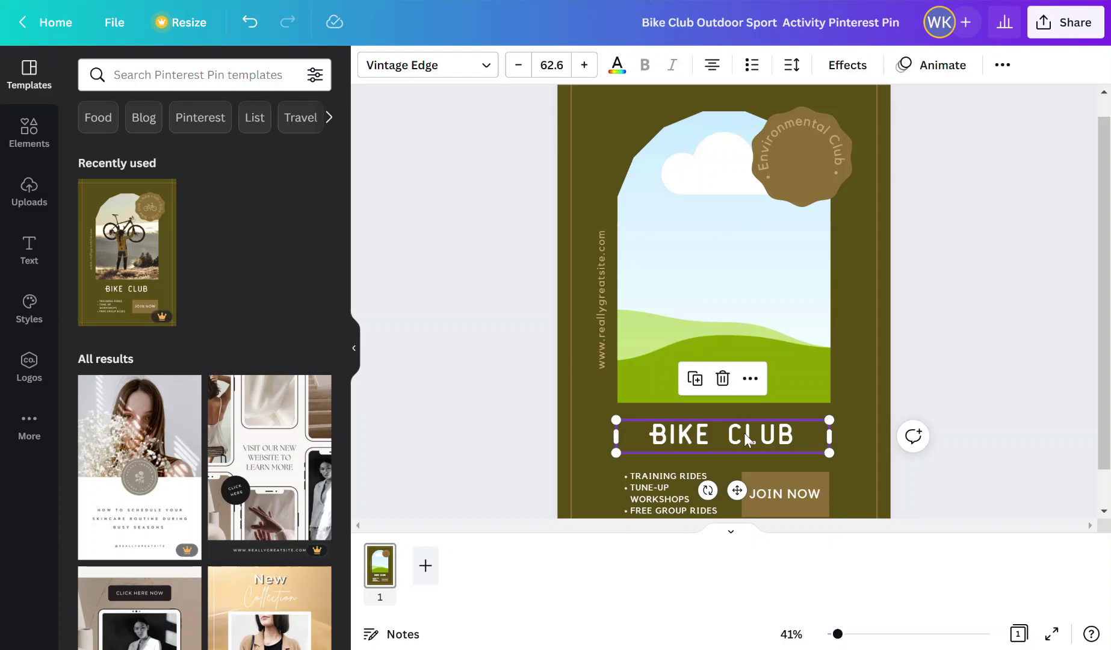
pyautogui.doubleClick(702, 435)
pyautogui.write('WANSKUCK')
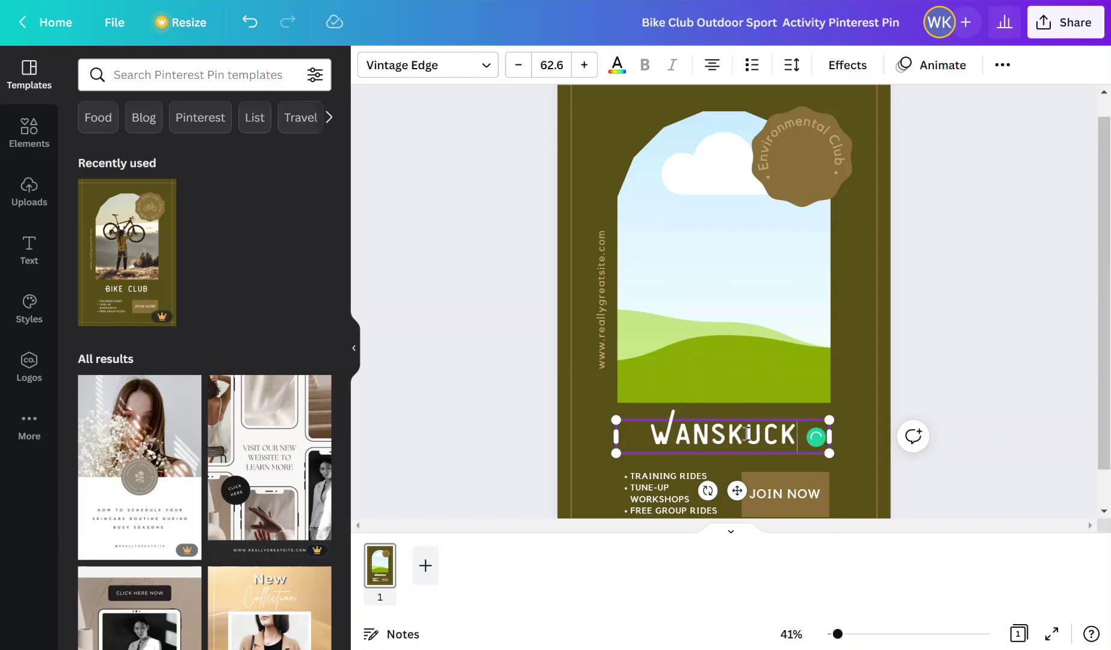
pyautogui.press('BackSpace')
pyautogui.press('BackSpace')
pyautogui.press('BackSpace')
pyautogui.press('BackSpace')
pyautogui.press('BackSpace')
pyautogui.press('BackSpace')
pyautogui.press('BackSpace')
pyautogui.press('BackSpace')
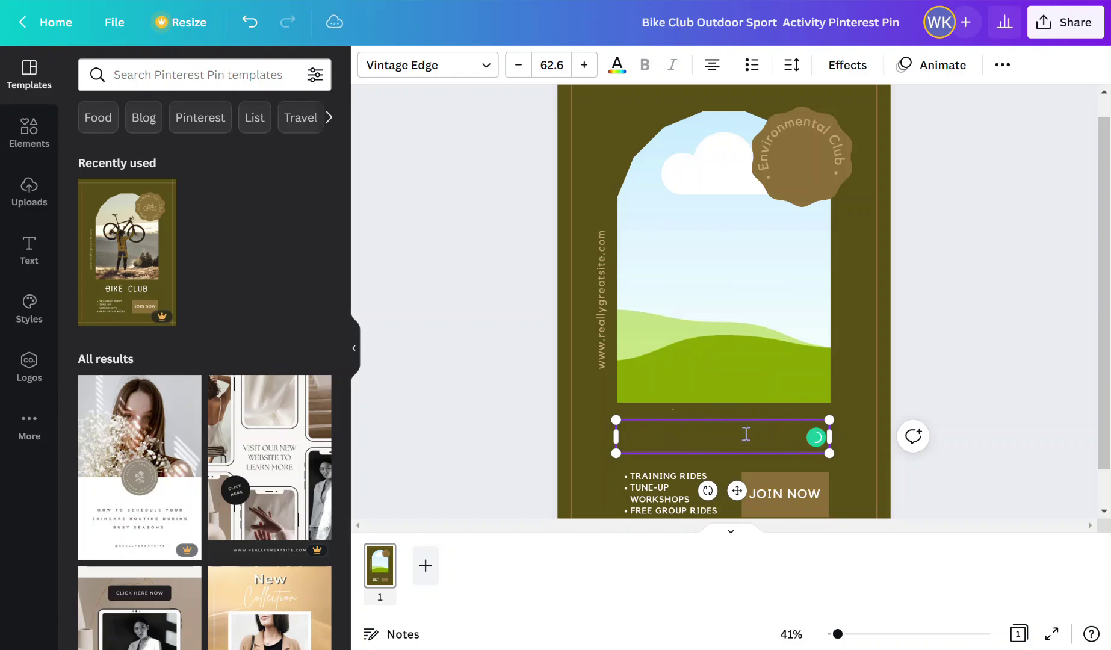
pyautogui.write('ENVI')
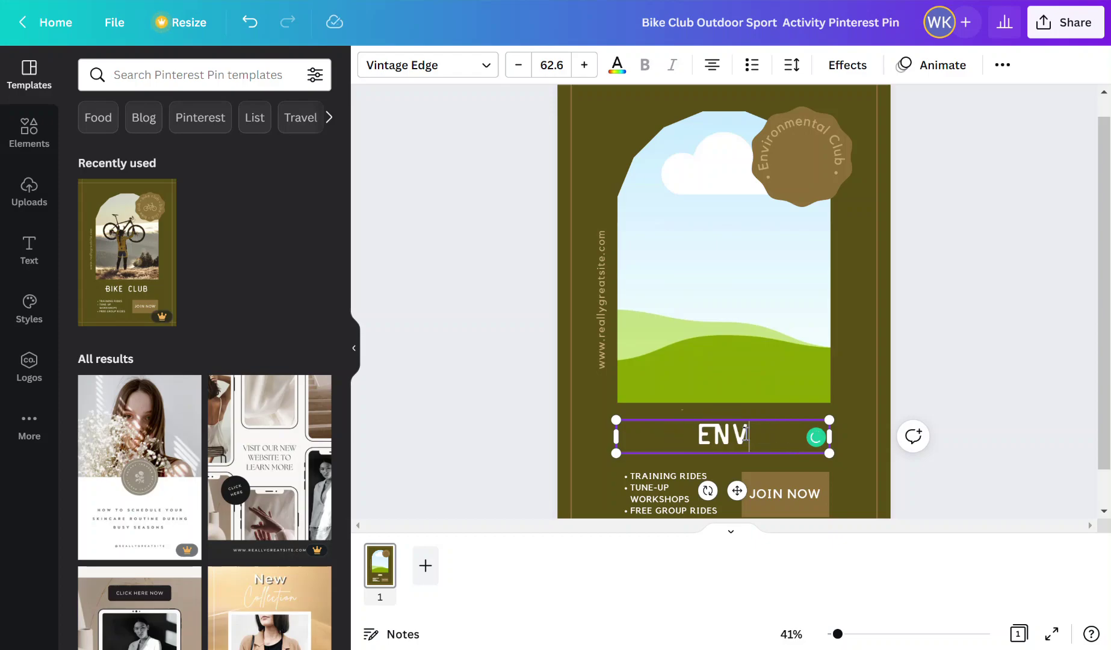
pyautogui.write('RONMENTAL')
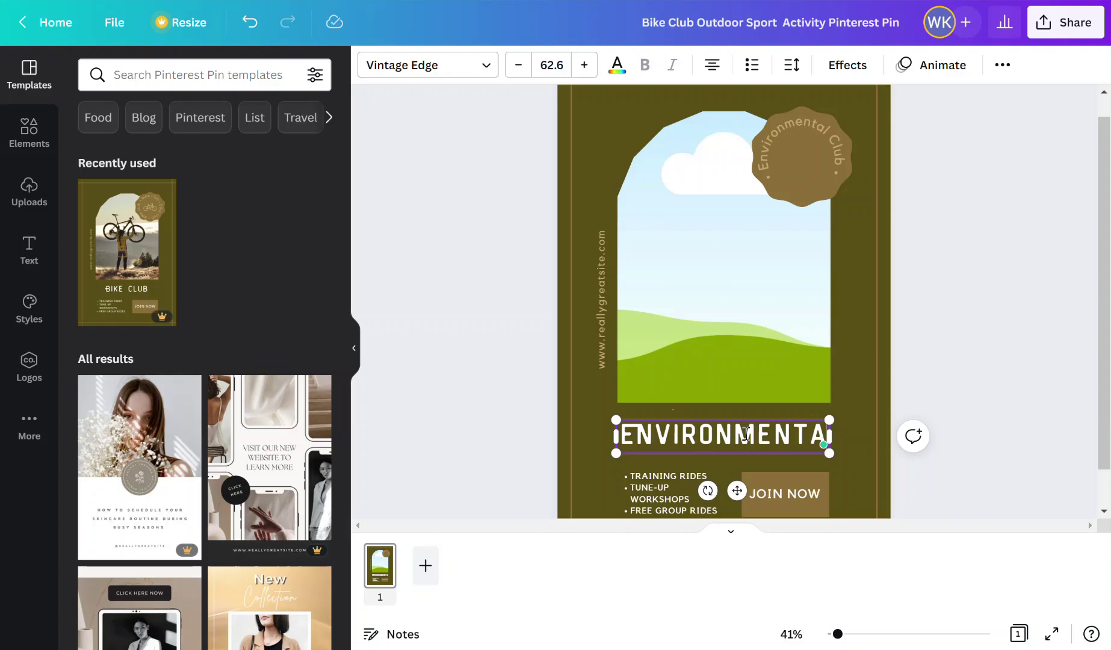
pyautogui.write(' CLUB')
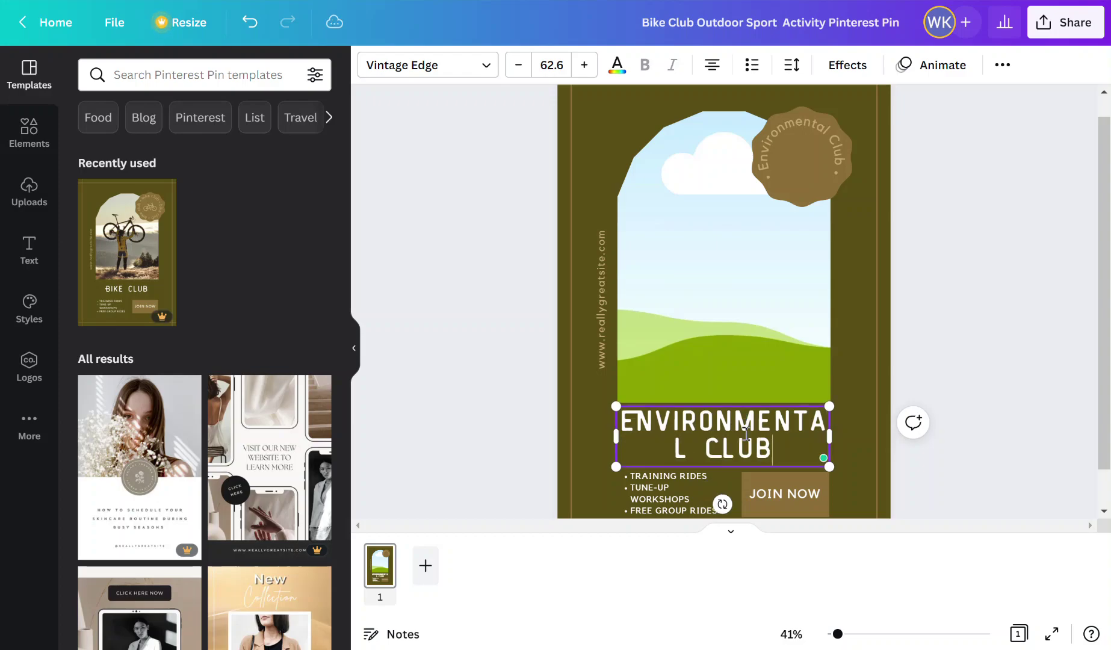
pyautogui.moveTo(773, 450); pyautogui.dragTo(479, 80)
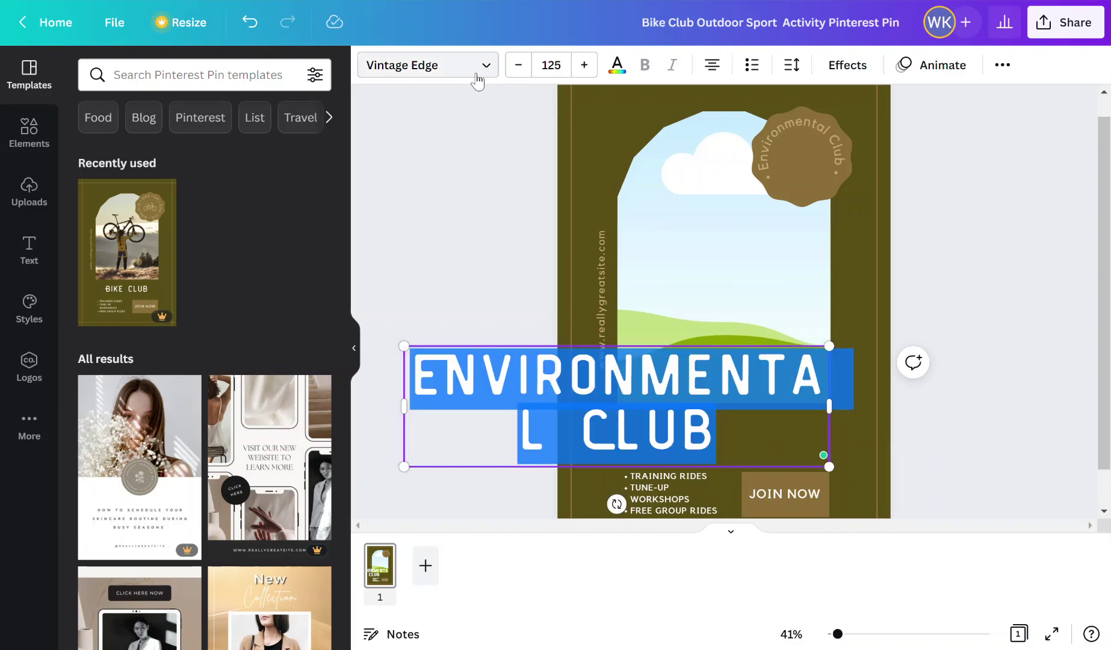
# - Set the ENVIRONMENTAL CLUB heading font size to 48
pyautogui.click(542, 62)
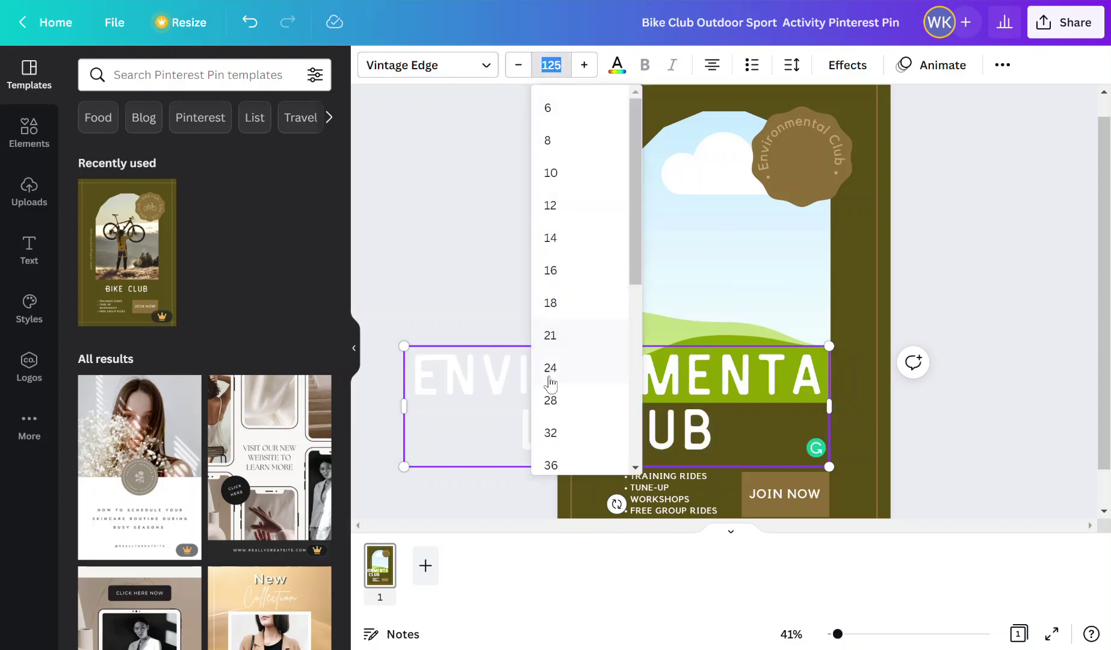
pyautogui.click(551, 432)
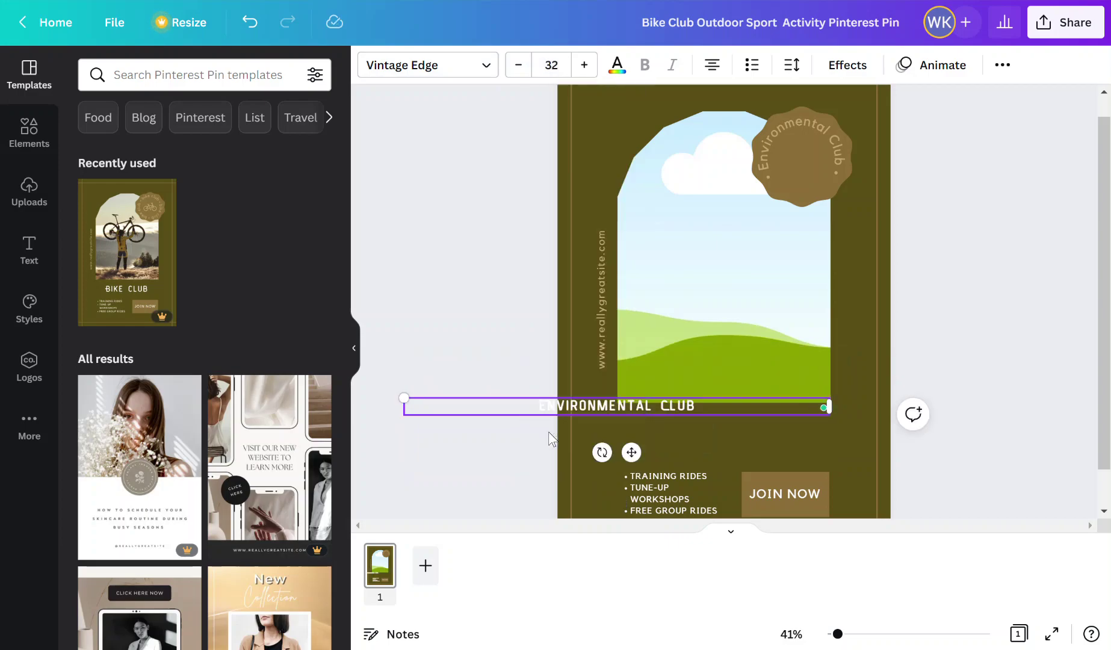
pyautogui.click(548, 68)
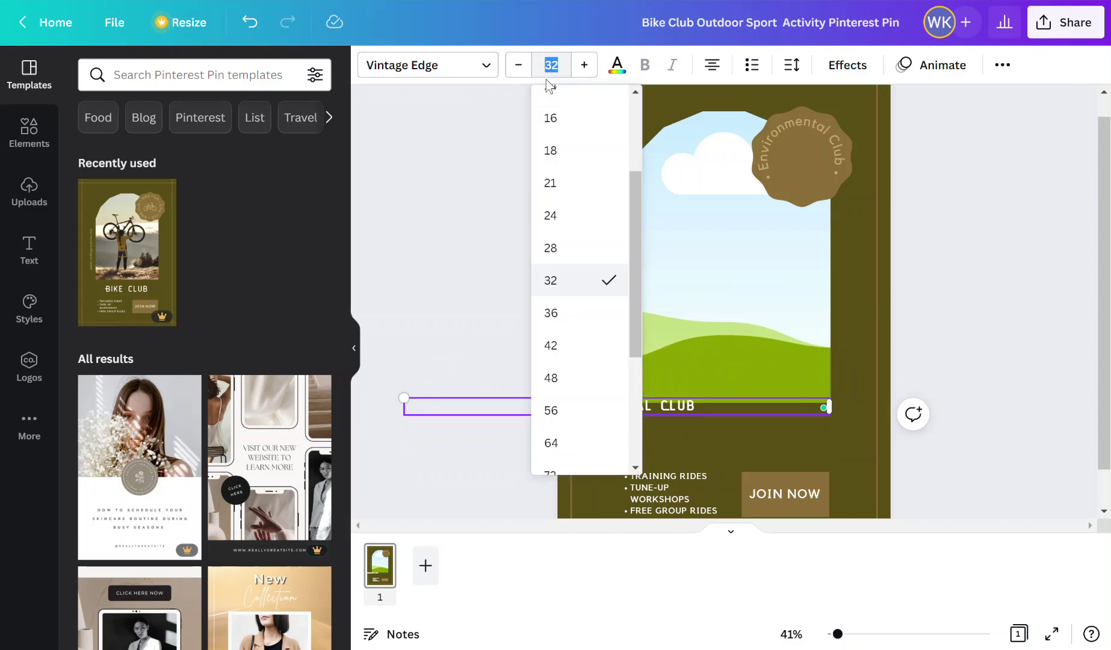
pyautogui.scroll(-1, 560, 364)
pyautogui.click(551, 362)
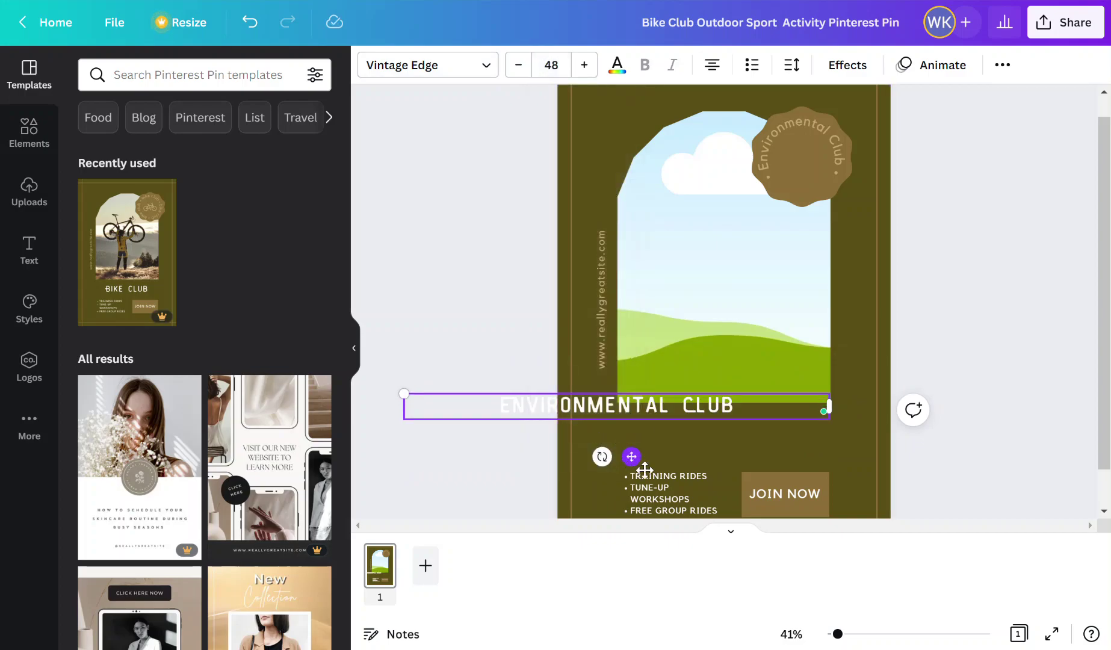
# - Narrow the title box and centre it beneath the arch photo frame
pyautogui.moveTo(644, 469); pyautogui.dragTo(738, 488)
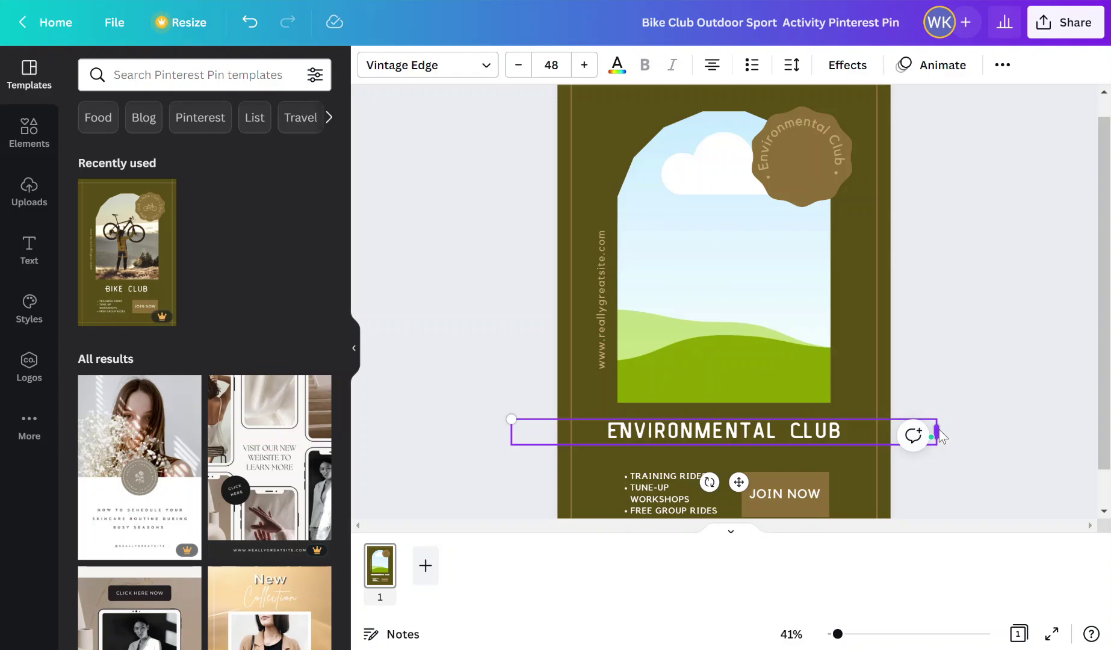
pyautogui.moveTo(939, 435); pyautogui.dragTo(770, 447)
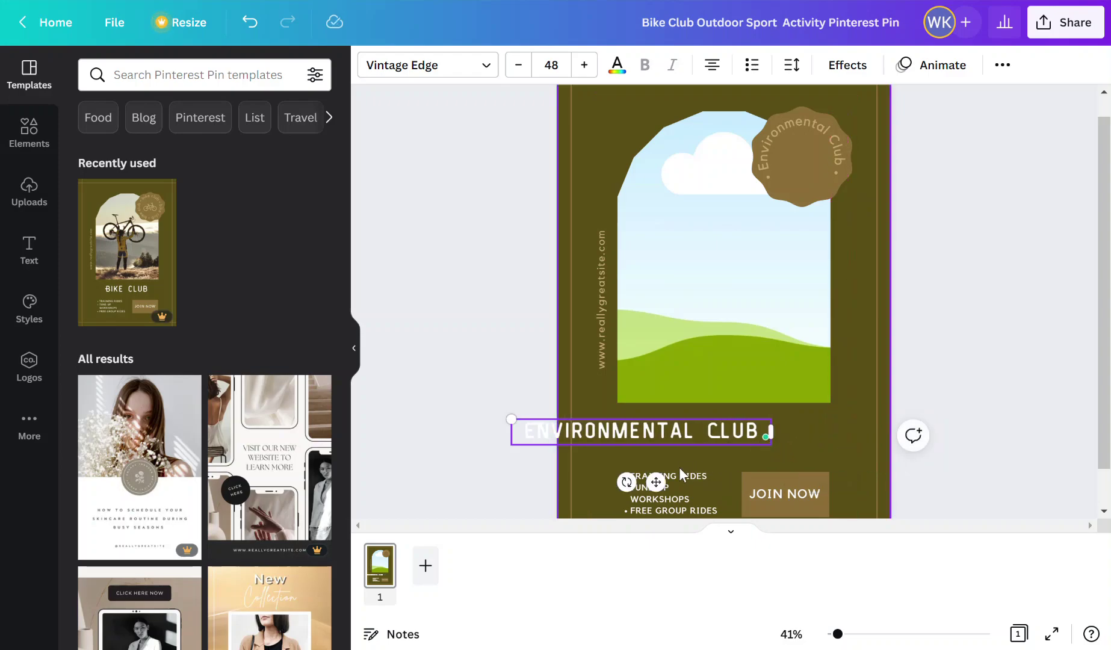
pyautogui.moveTo(660, 482); pyautogui.dragTo(738, 481)
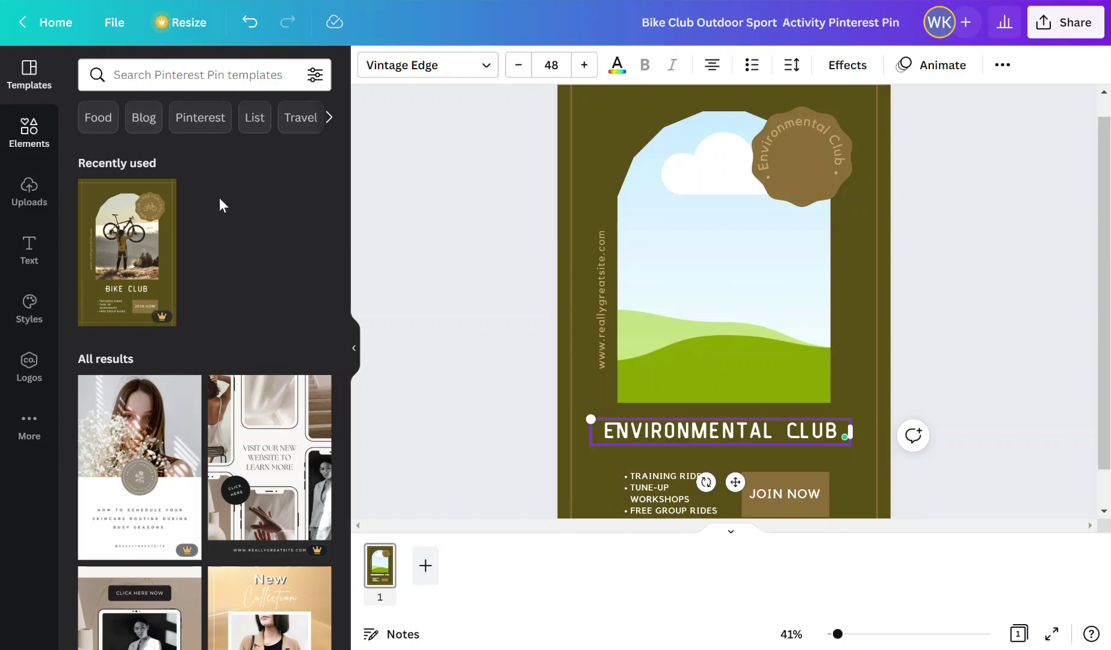
# - Search the Elements library for 'Nature' and show the Photos results
pyautogui.click(29, 135)
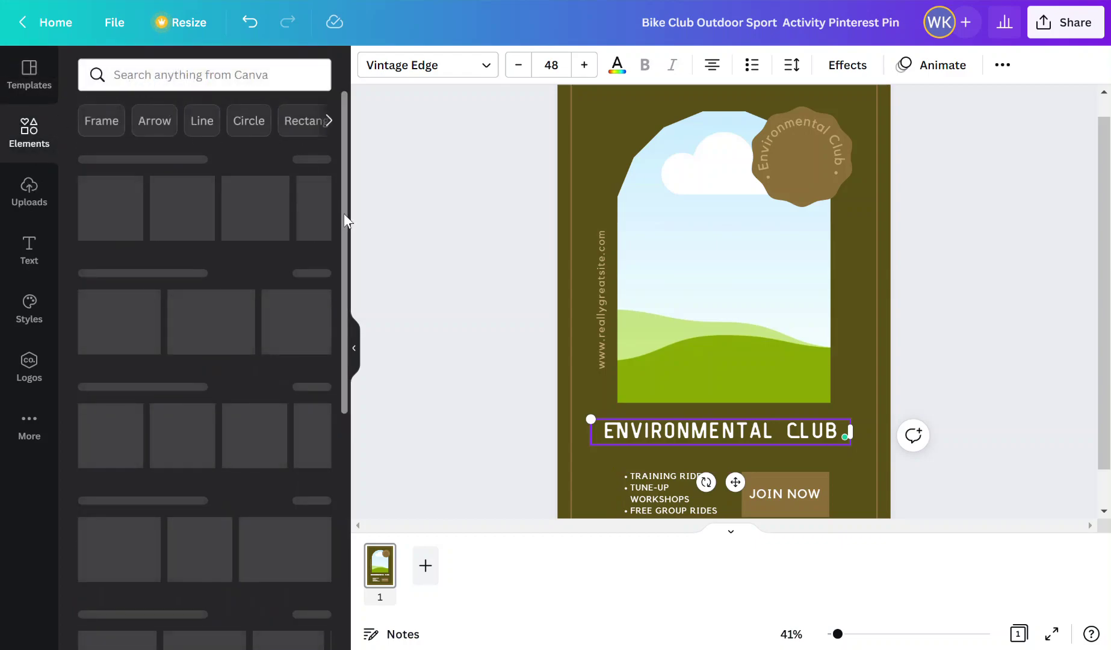
pyautogui.click(257, 74)
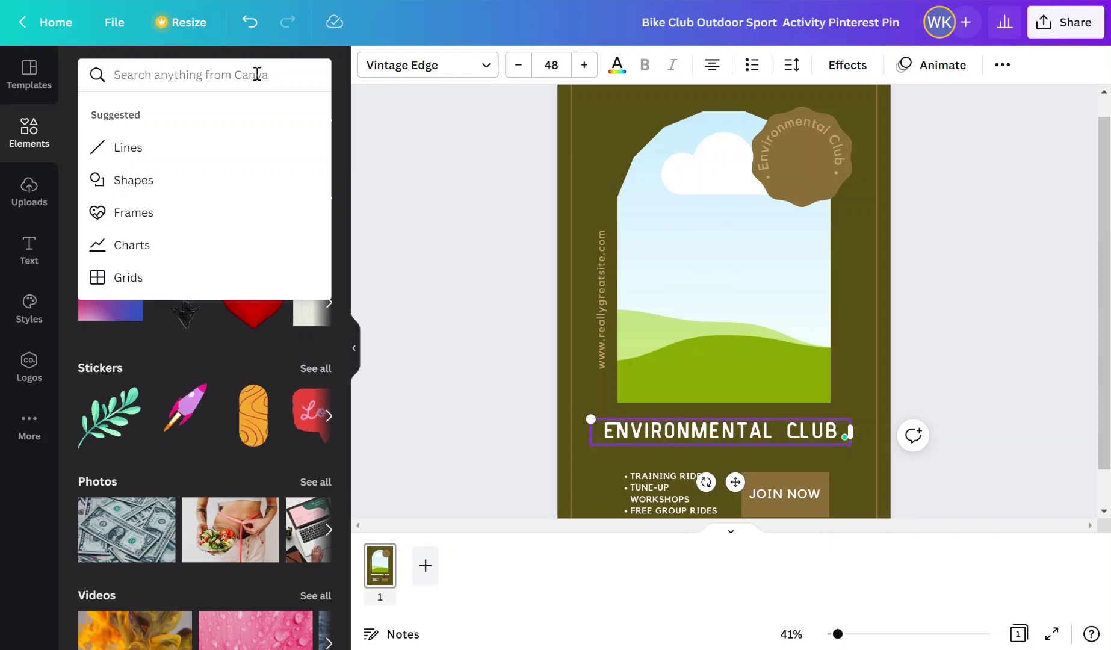
pyautogui.write('Nature')
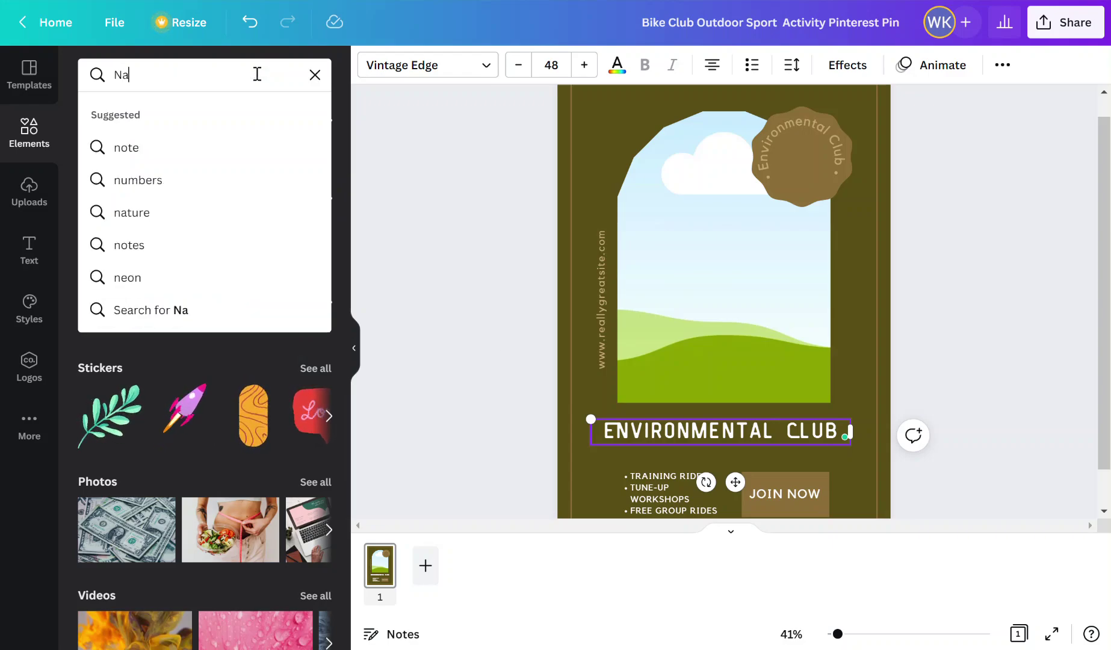
pyautogui.press('Return')
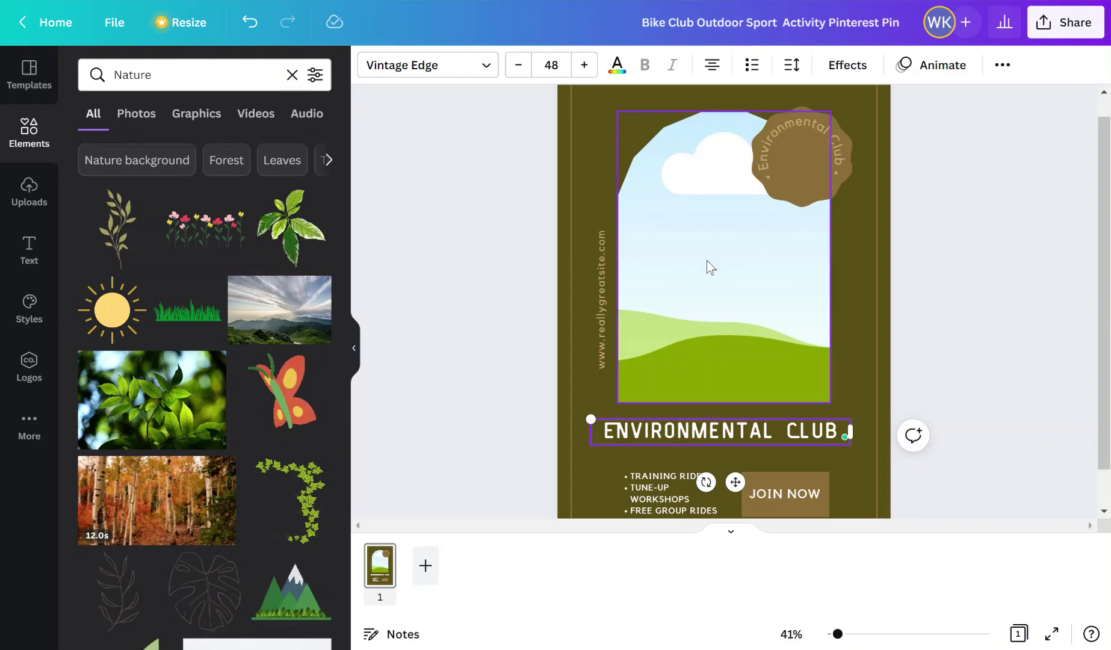
pyautogui.click(208, 114)
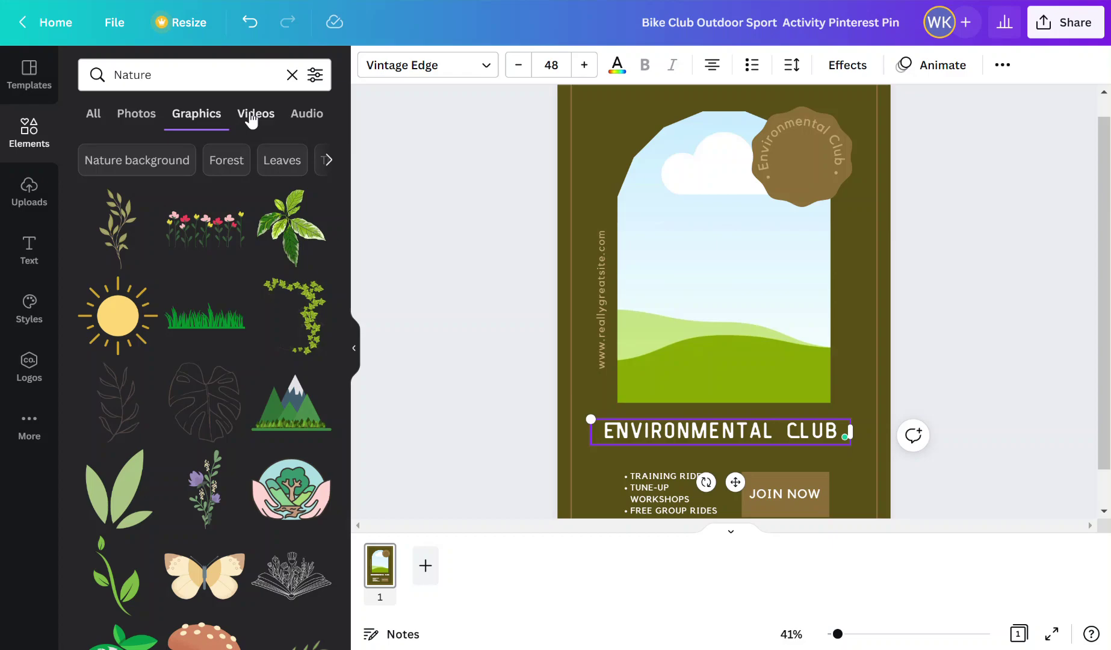
pyautogui.click(134, 117)
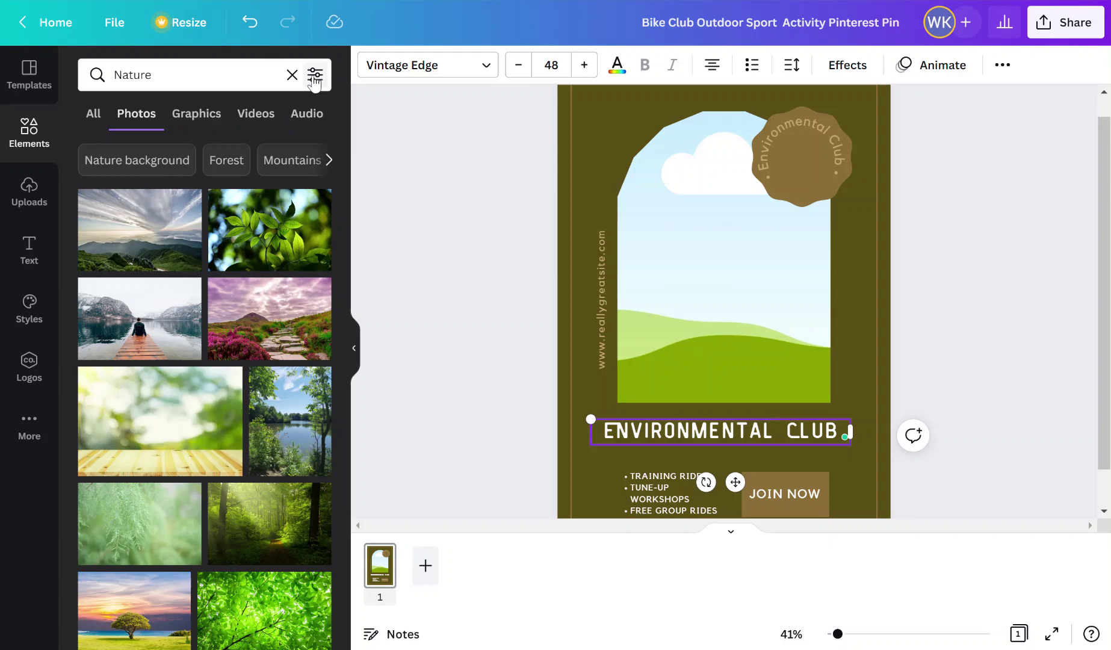
# - Filter the Nature photos to Vertical orientation, Static and the Grass green colour, and apply
pyautogui.click(314, 77)
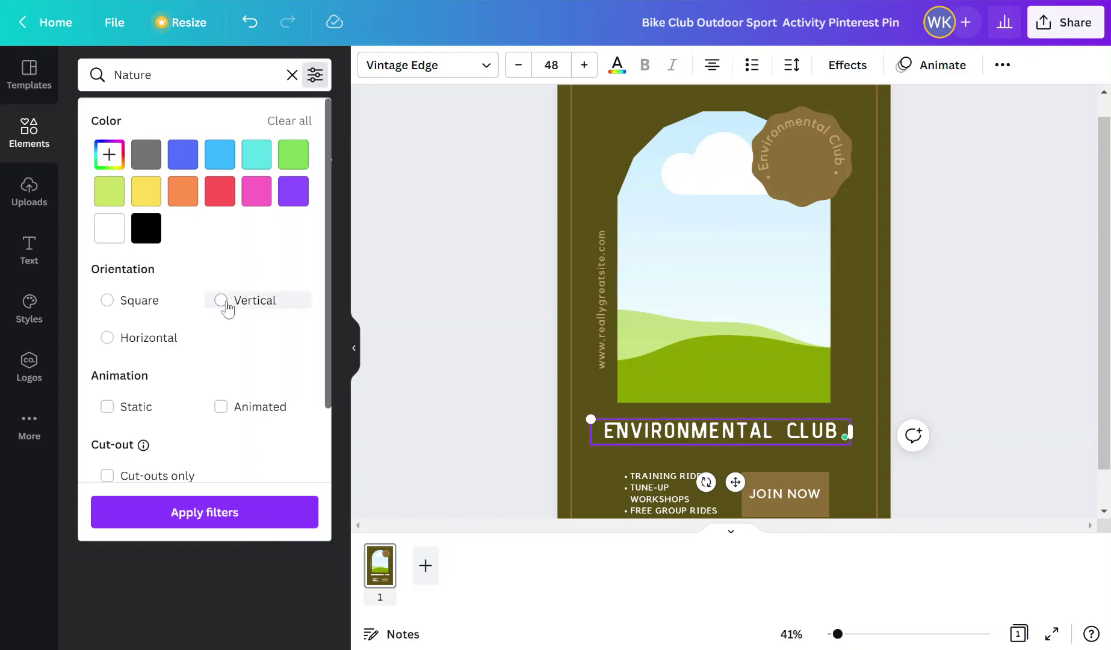
pyautogui.click(227, 303)
pyautogui.scroll(-1, 150, 298)
pyautogui.scroll(-1, 150, 295)
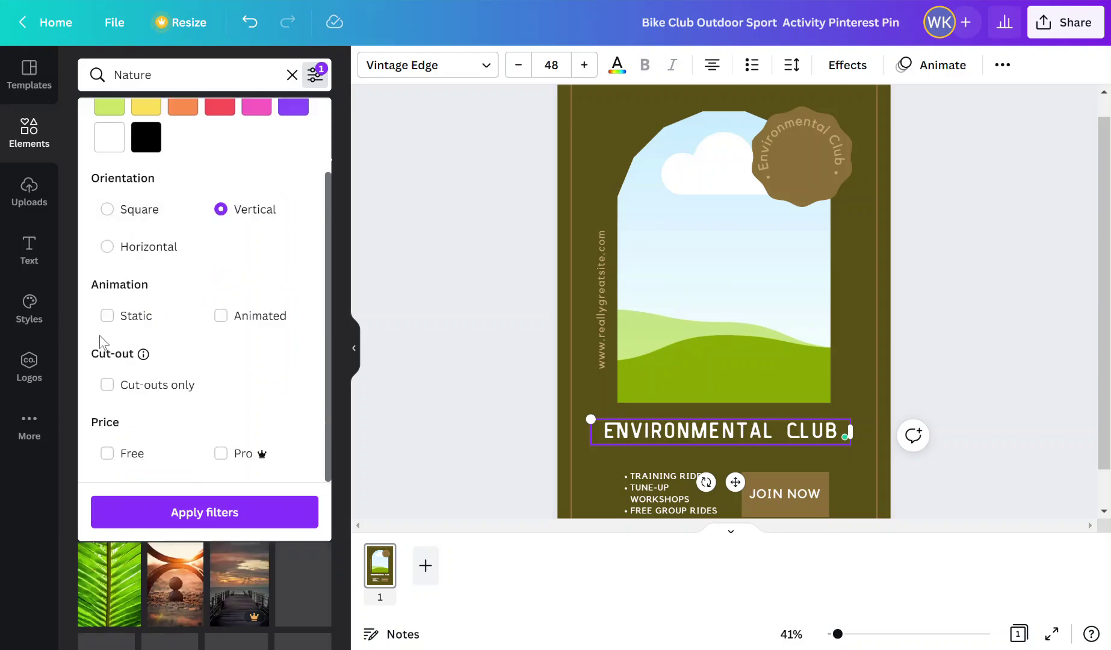
pyautogui.click(108, 316)
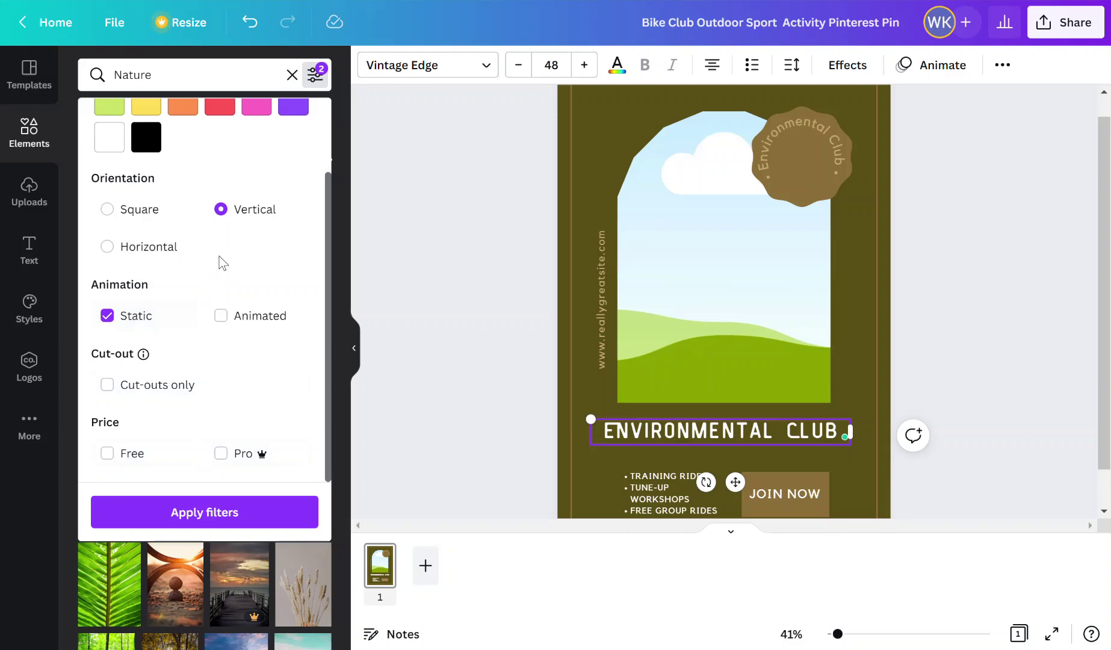
pyautogui.scroll(3, 222, 262)
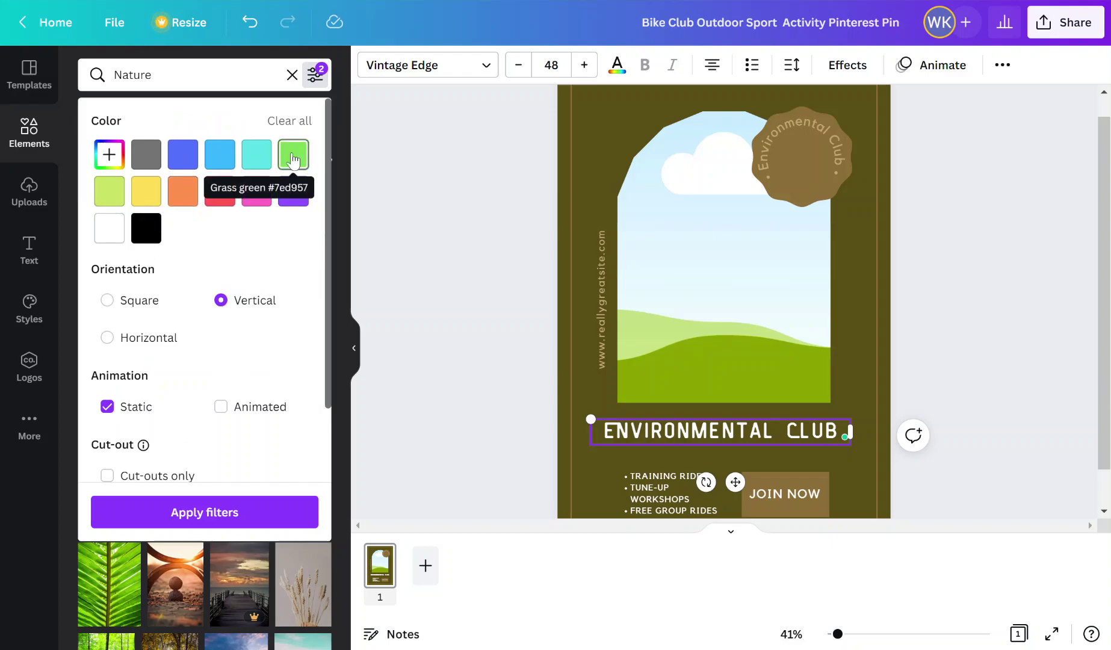
pyautogui.click(290, 157)
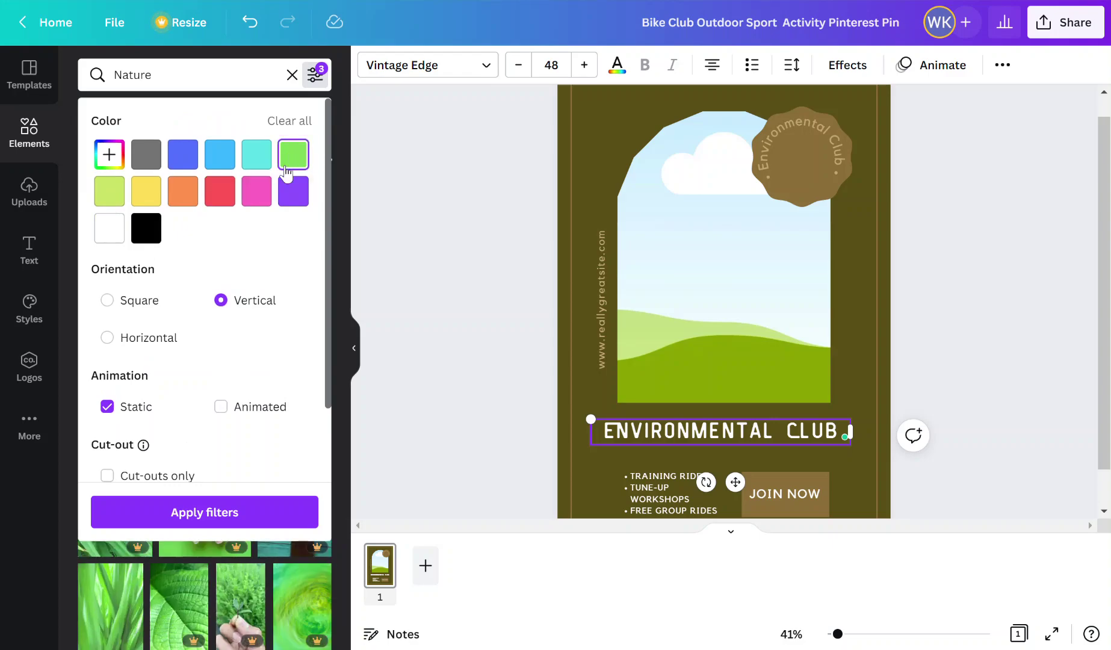
pyautogui.click(227, 515)
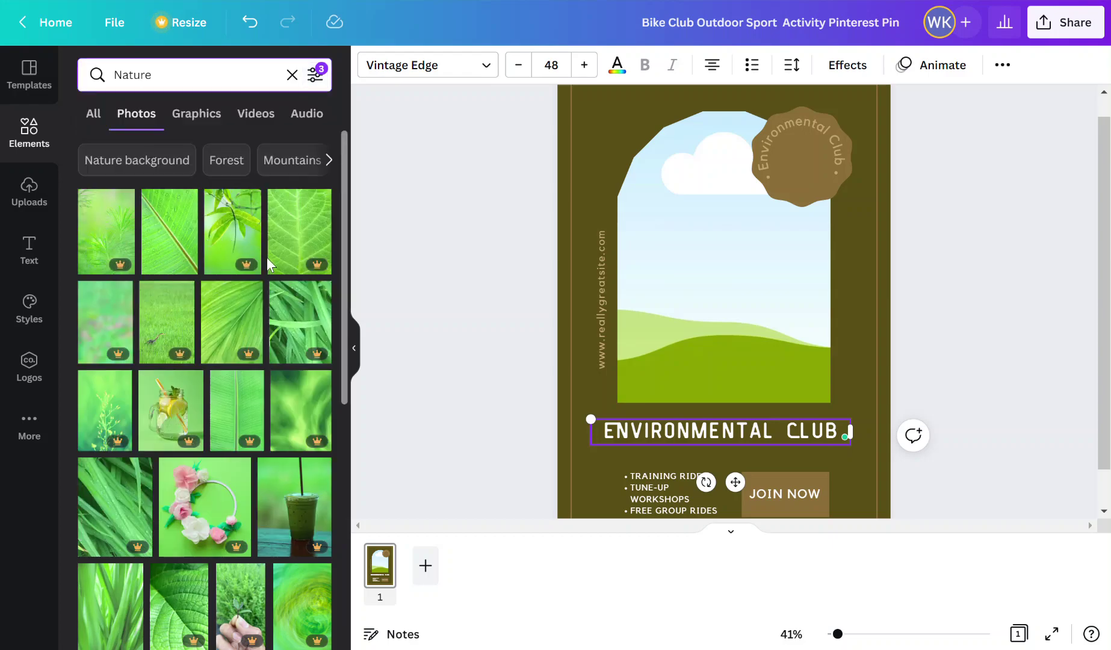
# - Drag the pink lotus bud photo from the filtered results into the arch frame
pyautogui.scroll(-3, 92, 210)
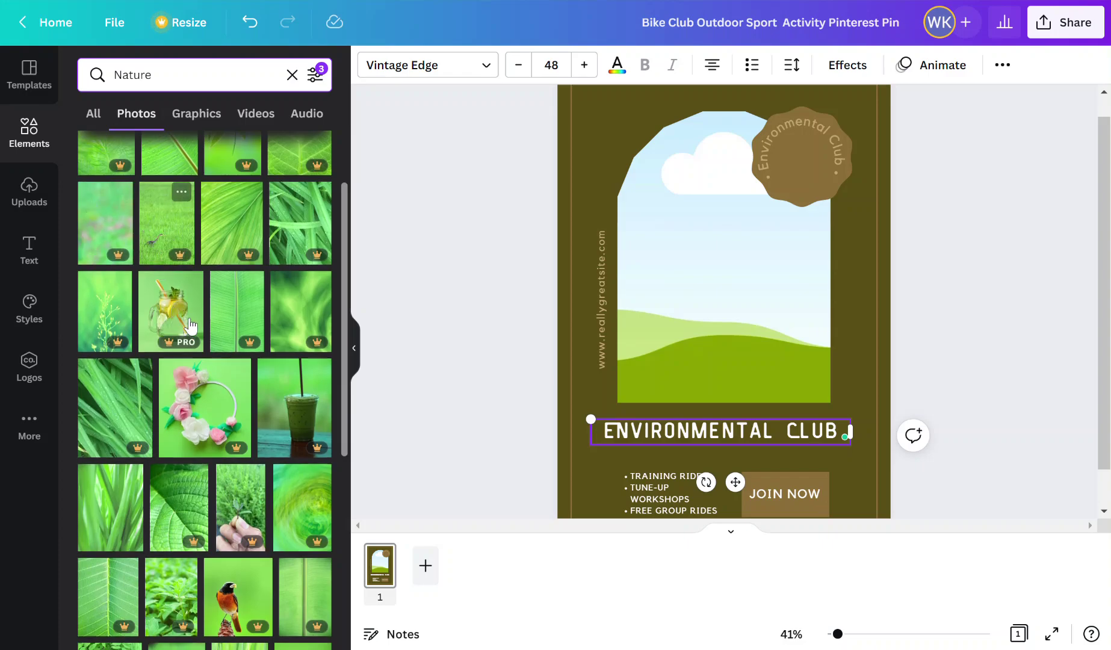
pyautogui.scroll(-5, 191, 327)
pyautogui.scroll(-1, 192, 327)
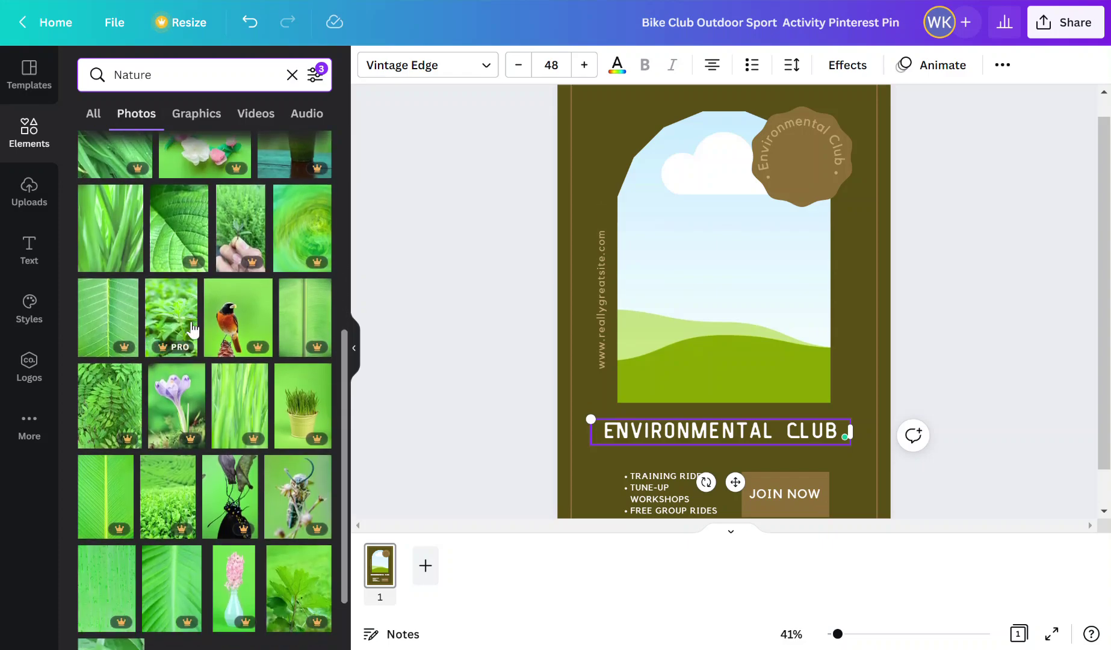
pyautogui.scroll(-2, 246, 327)
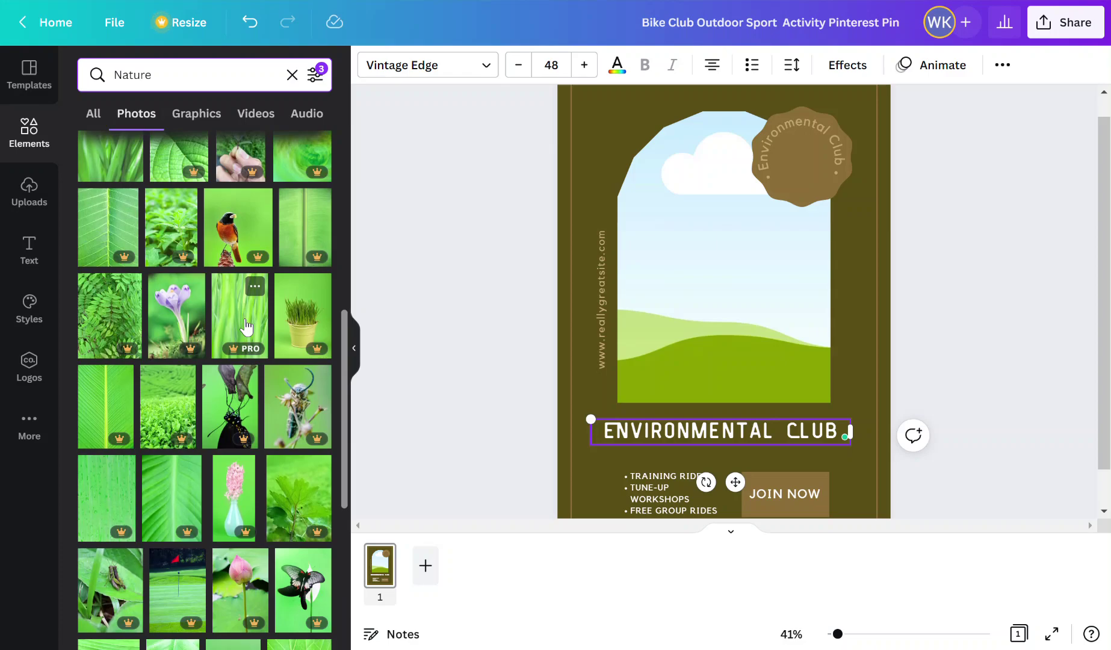
pyautogui.scroll(-2, 246, 327)
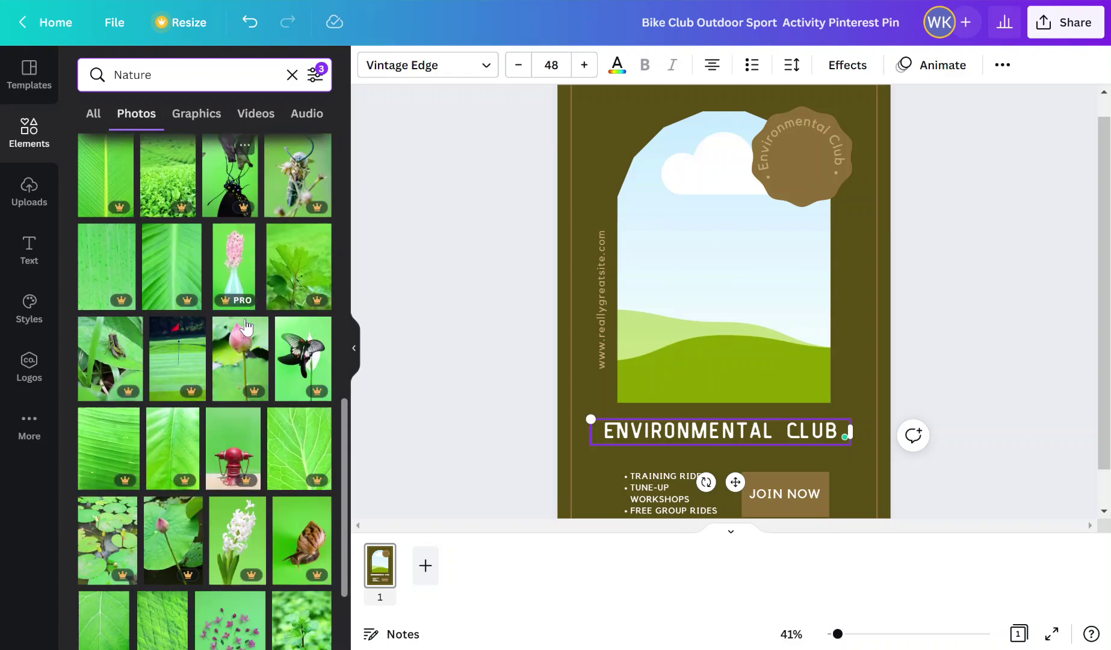
pyautogui.scroll(-3, 246, 327)
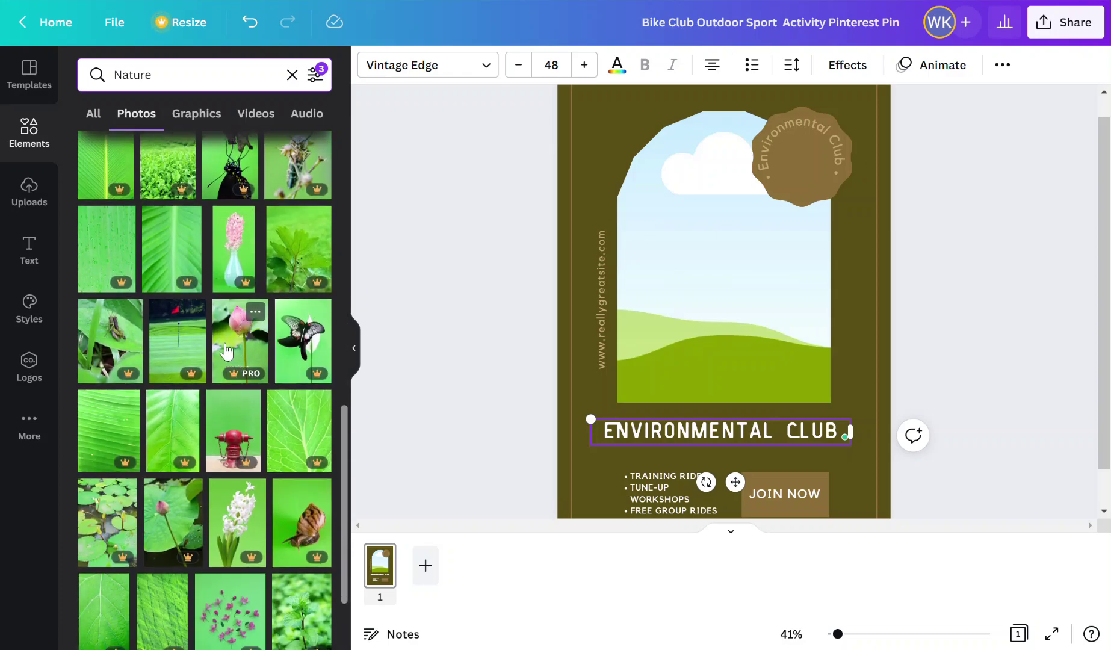
pyautogui.moveTo(227, 351); pyautogui.dragTo(654, 284)
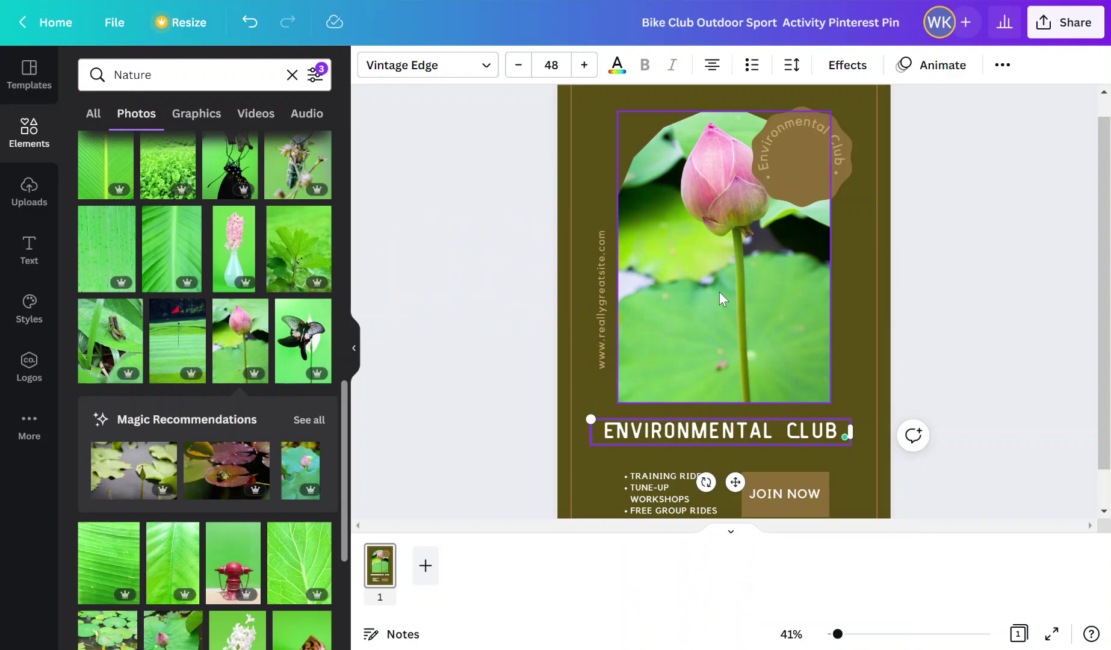
# - Try moving the JOIN NOW box onto the lotus photo, then undo the move
pyautogui.rightClick(720, 292)
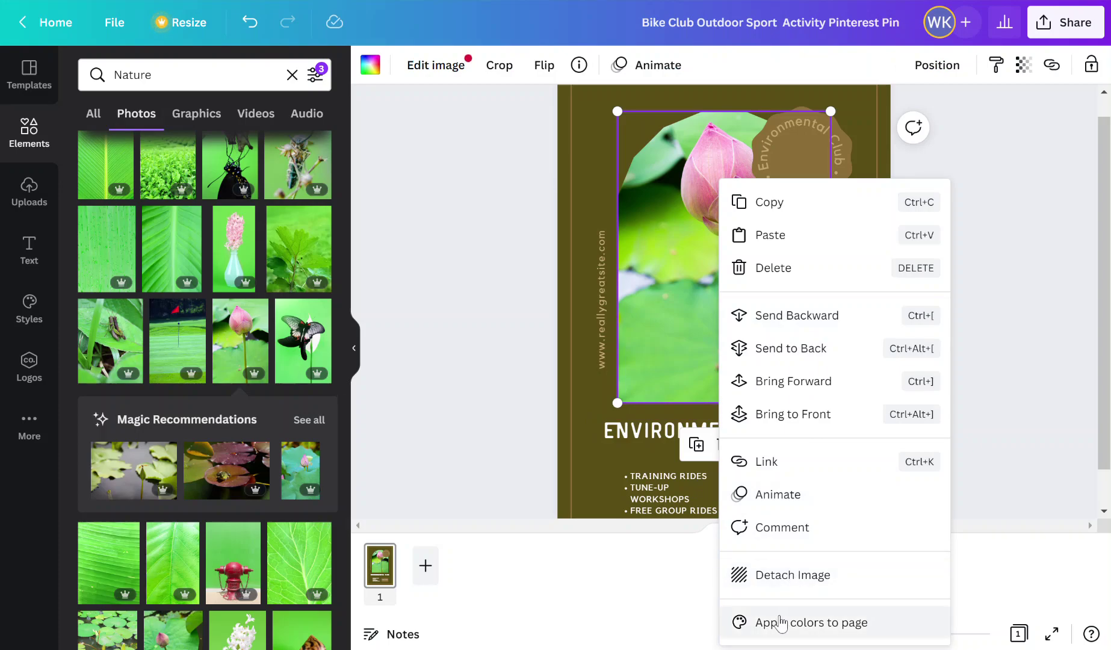
pyautogui.click(523, 314)
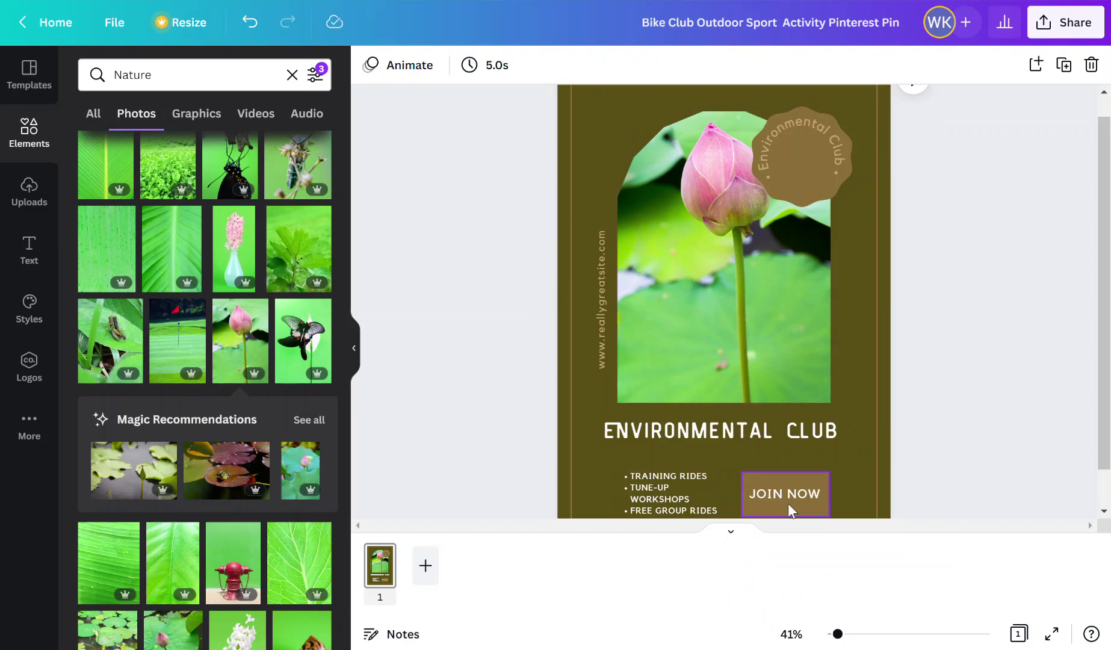
pyautogui.moveTo(788, 503); pyautogui.dragTo(726, 364)
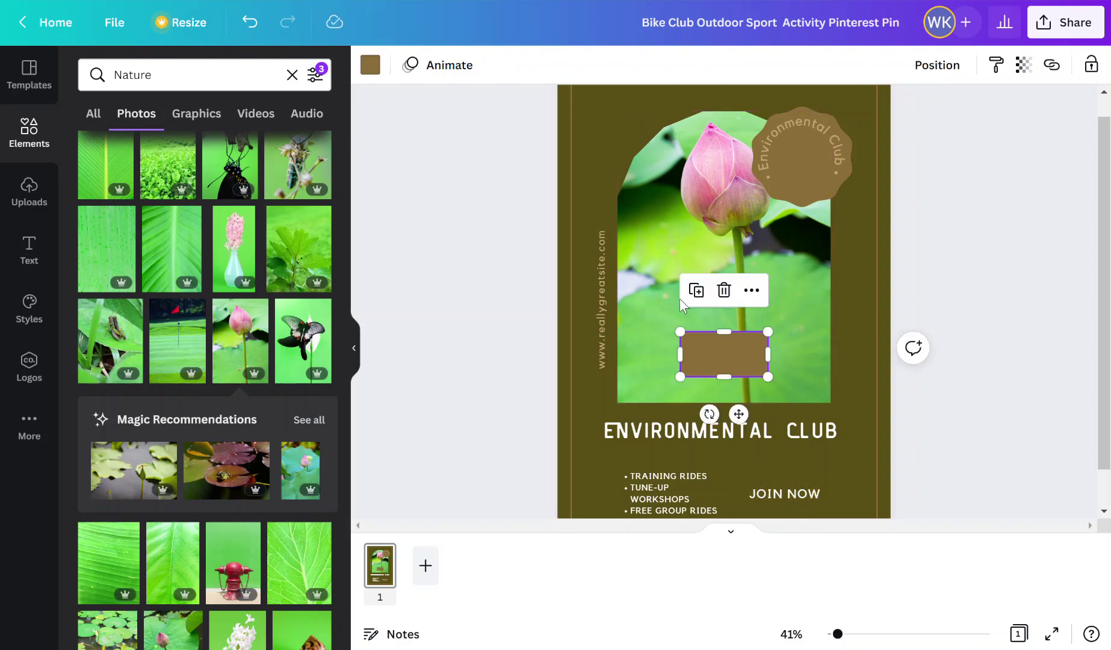
pyautogui.click(648, 290)
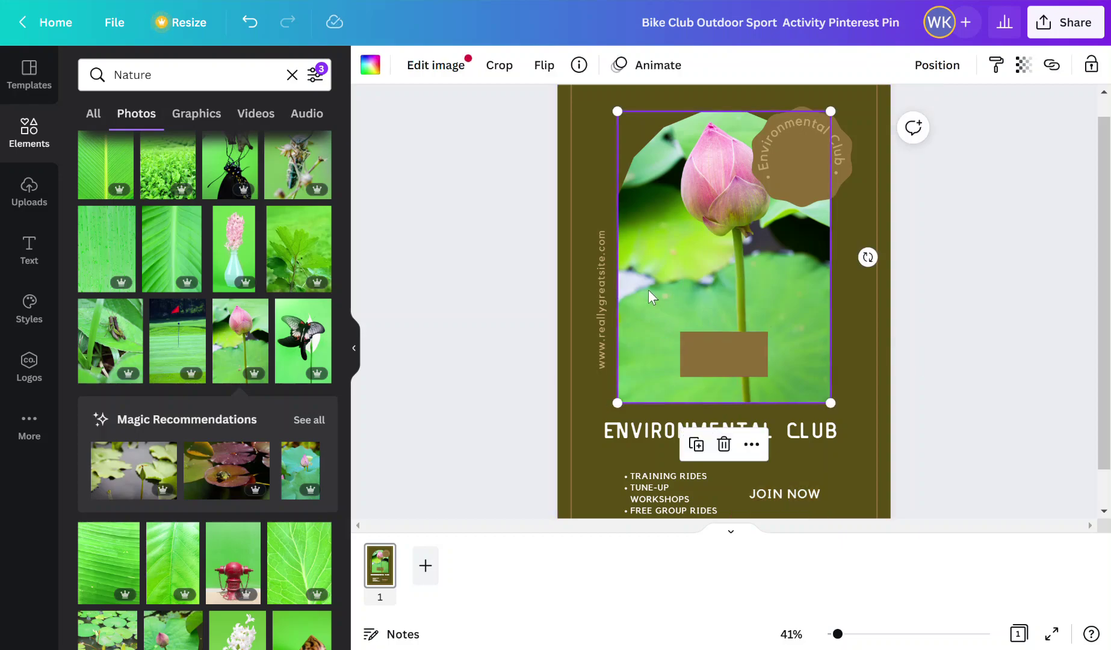
pyautogui.click(475, 180)
pyautogui.click(250, 24)
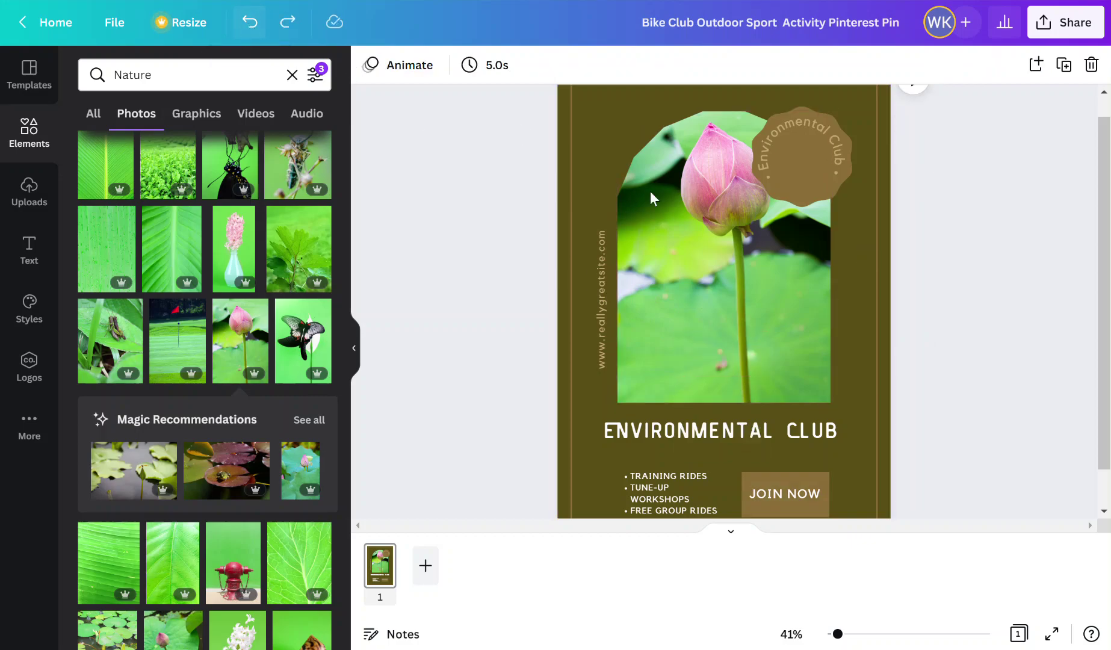
# - Apply the lotus photo's colours to the page, turning the background light green
pyautogui.rightClick(715, 285)
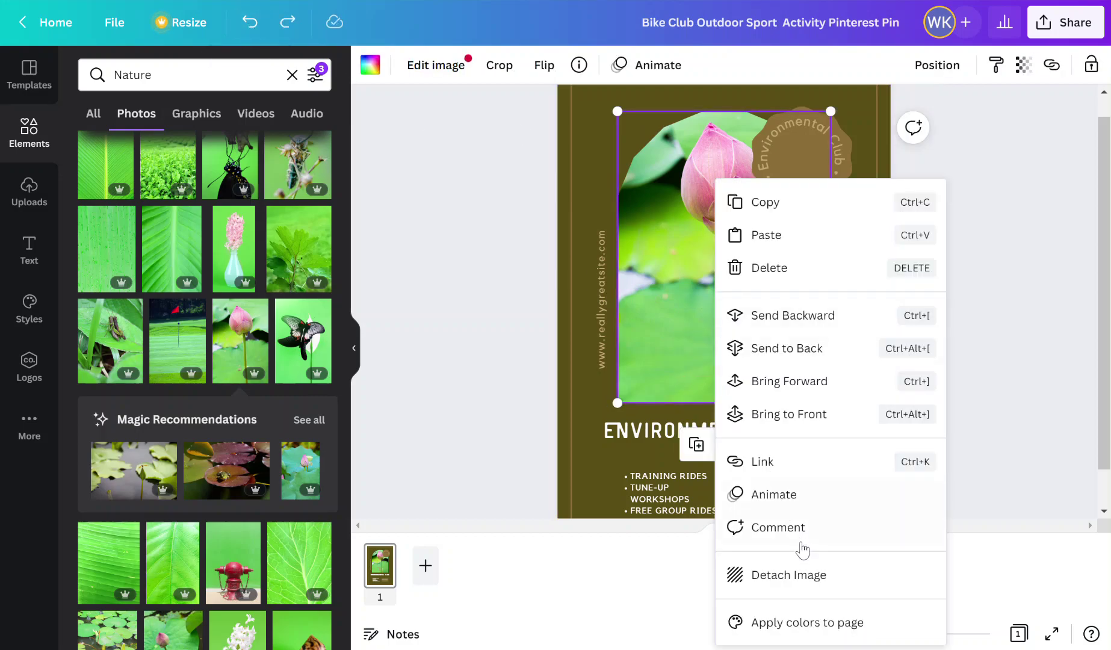
pyautogui.click(798, 622)
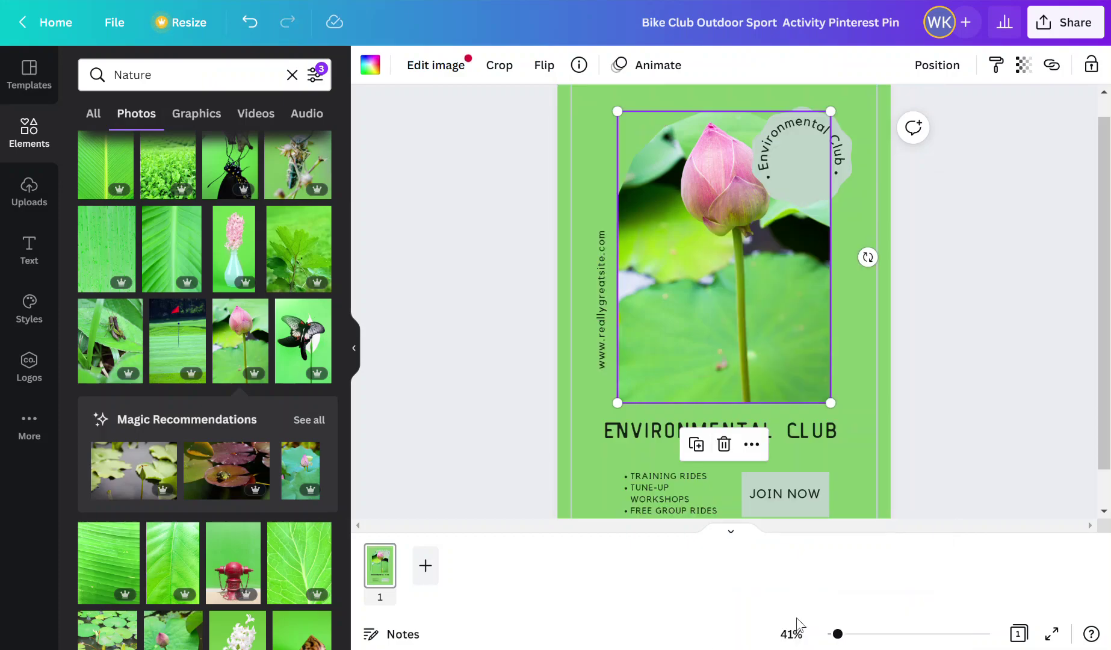
pyautogui.click(1005, 429)
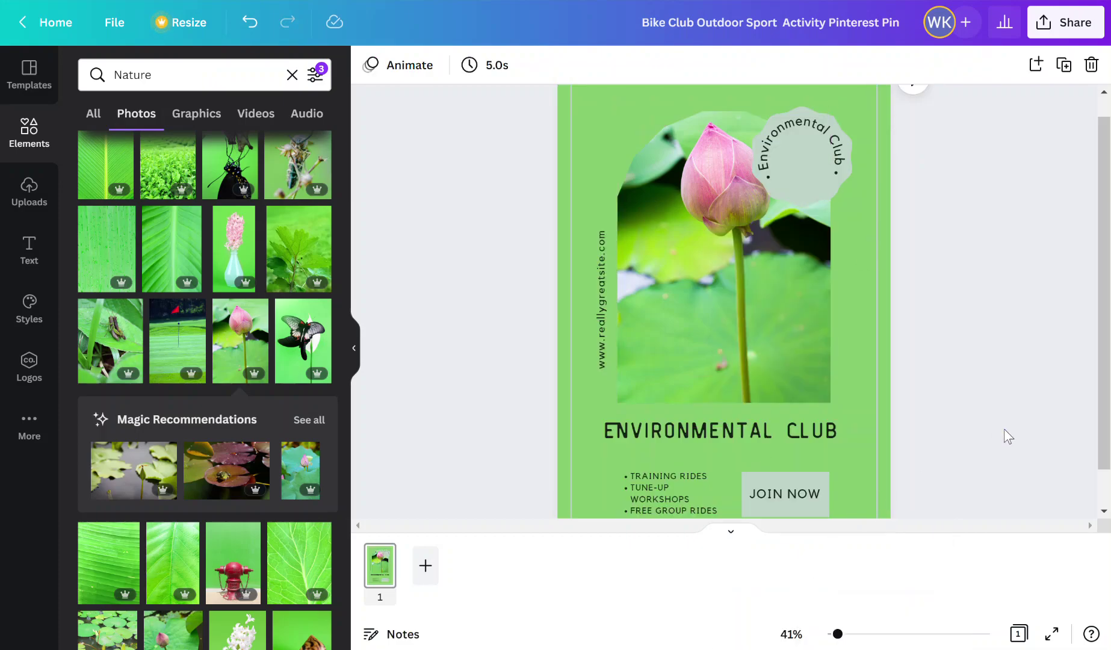
pyautogui.scroll(-1, 1005, 430)
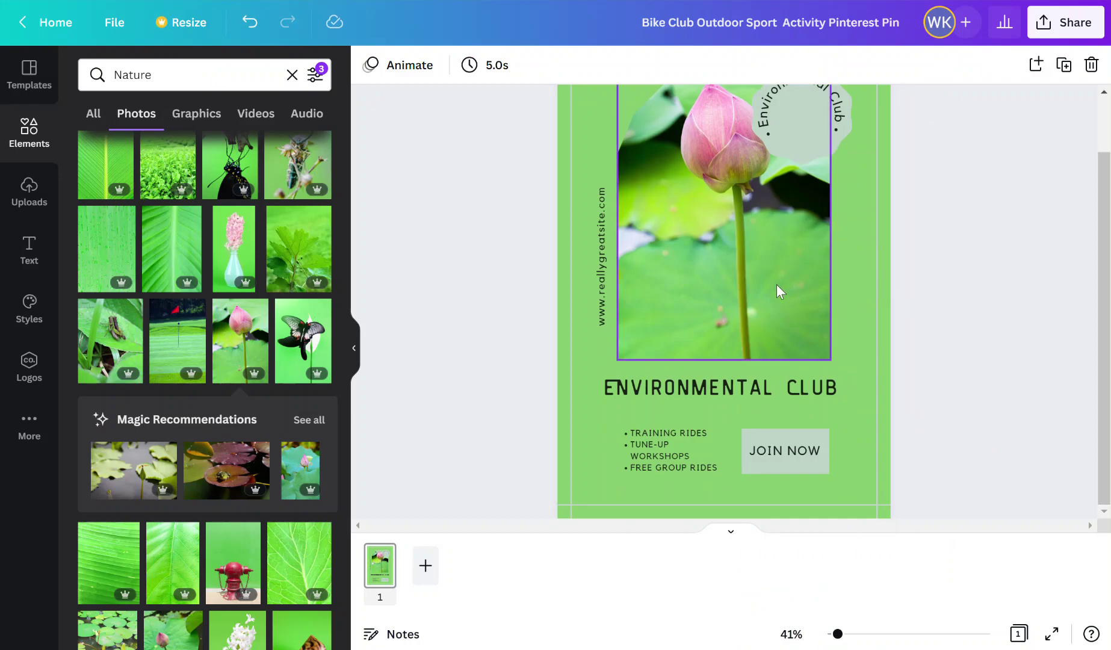
pyautogui.scroll(2, 1006, 336)
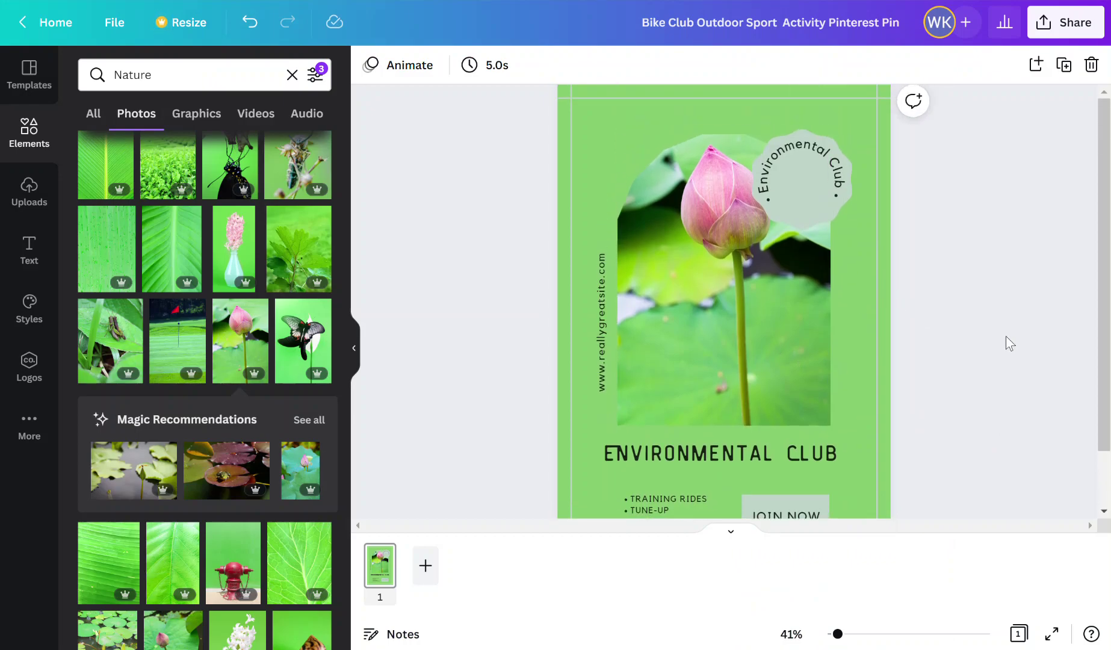
# - Recolour the page's thin border frame to the lotus pink #deabb6 from Photo Colors
pyautogui.click(732, 523)
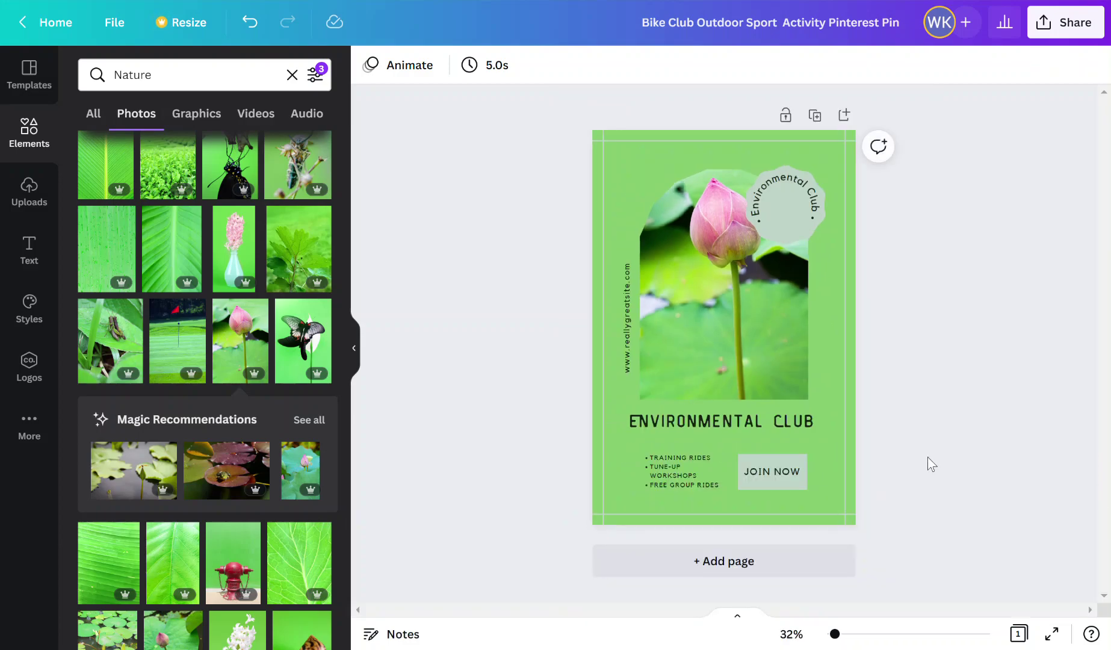
pyautogui.click(830, 448)
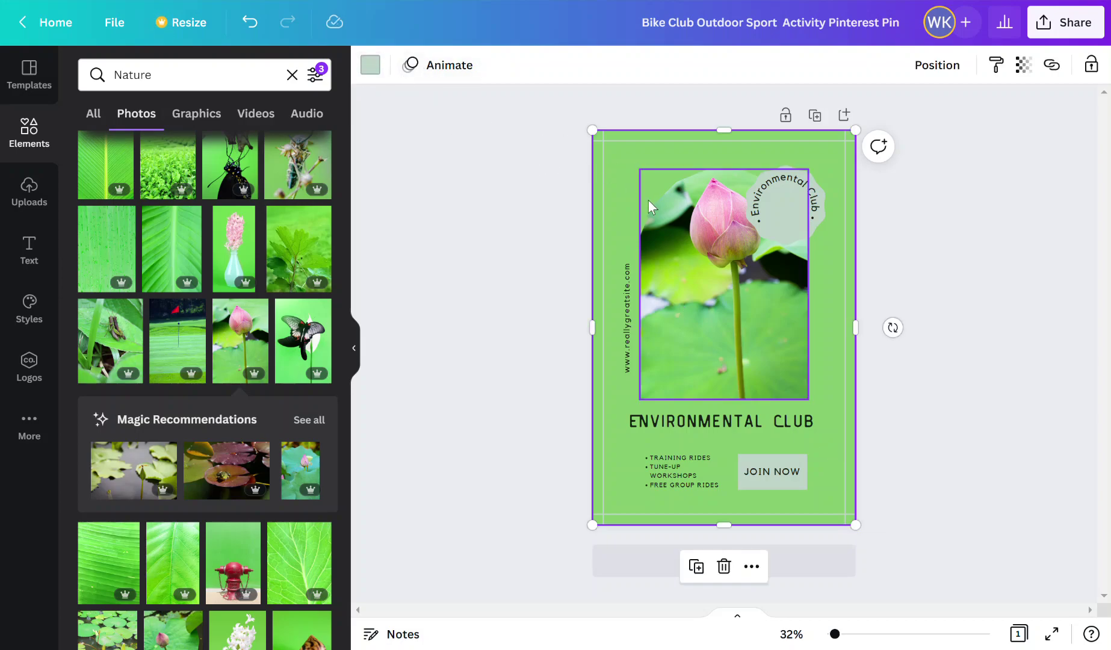
pyautogui.click(642, 199)
pyautogui.click(617, 172)
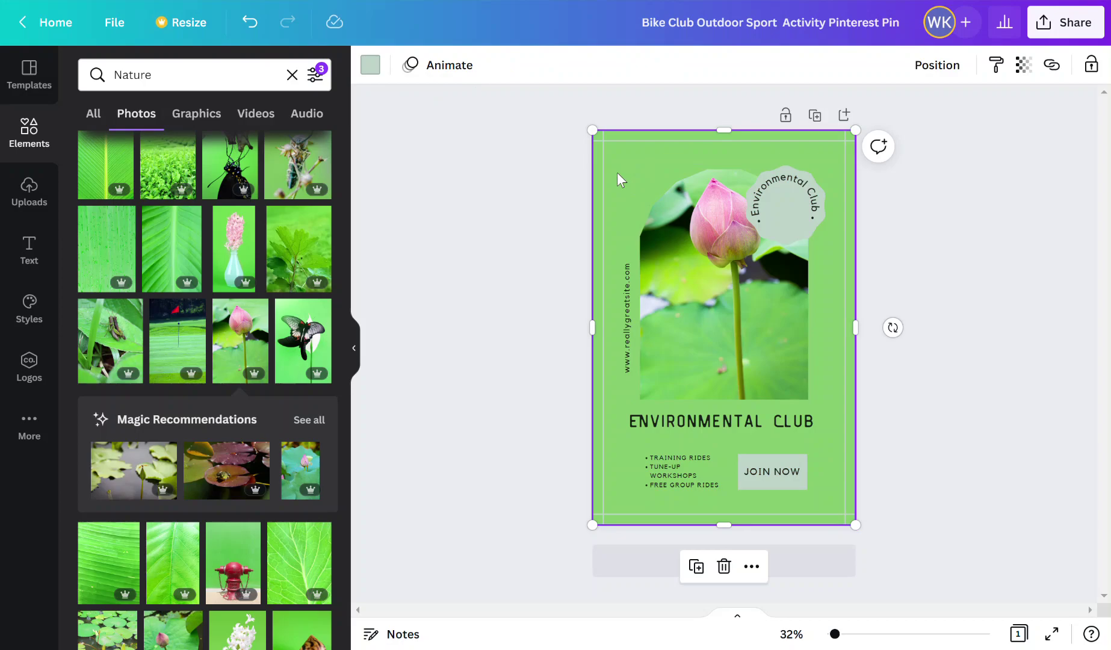
pyautogui.click(370, 65)
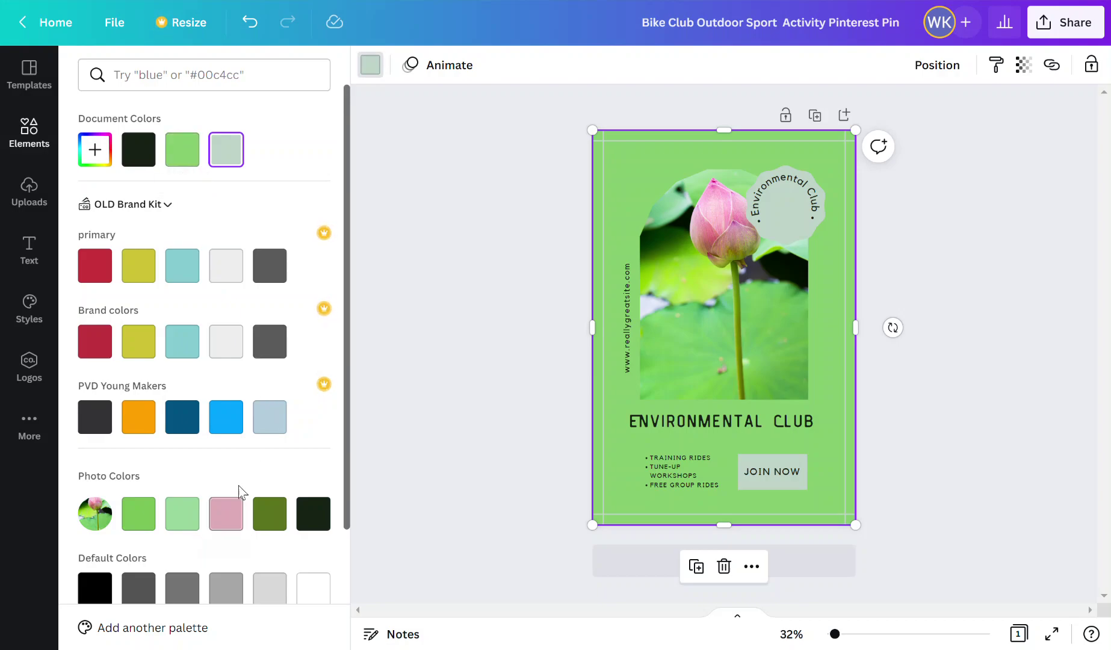
pyautogui.scroll(-3, 240, 491)
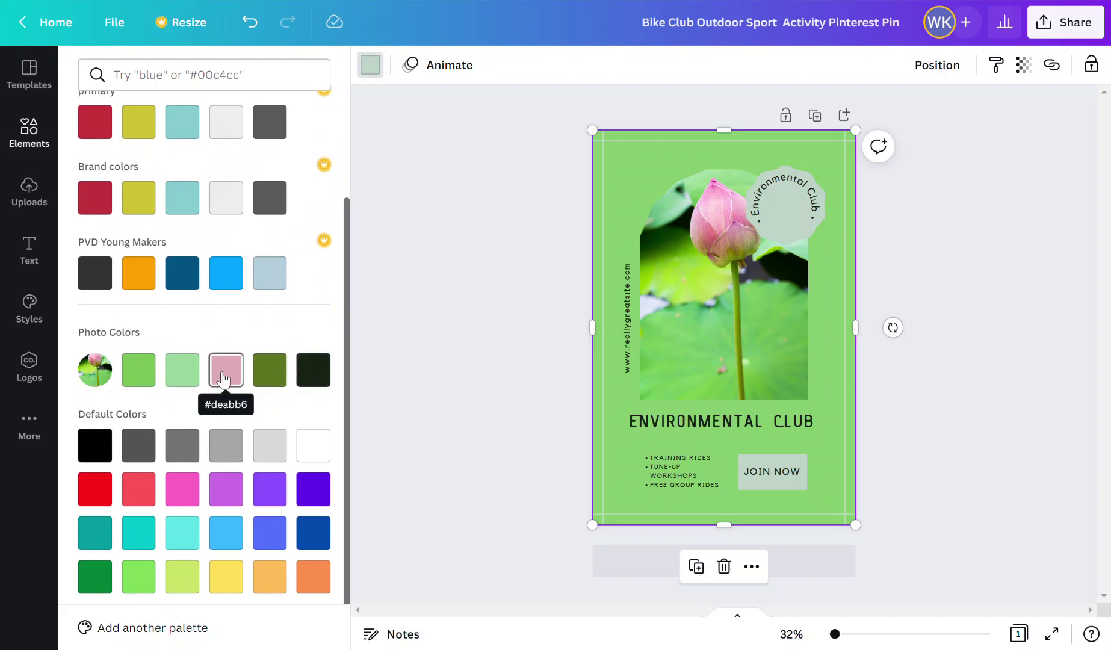
pyautogui.click(223, 378)
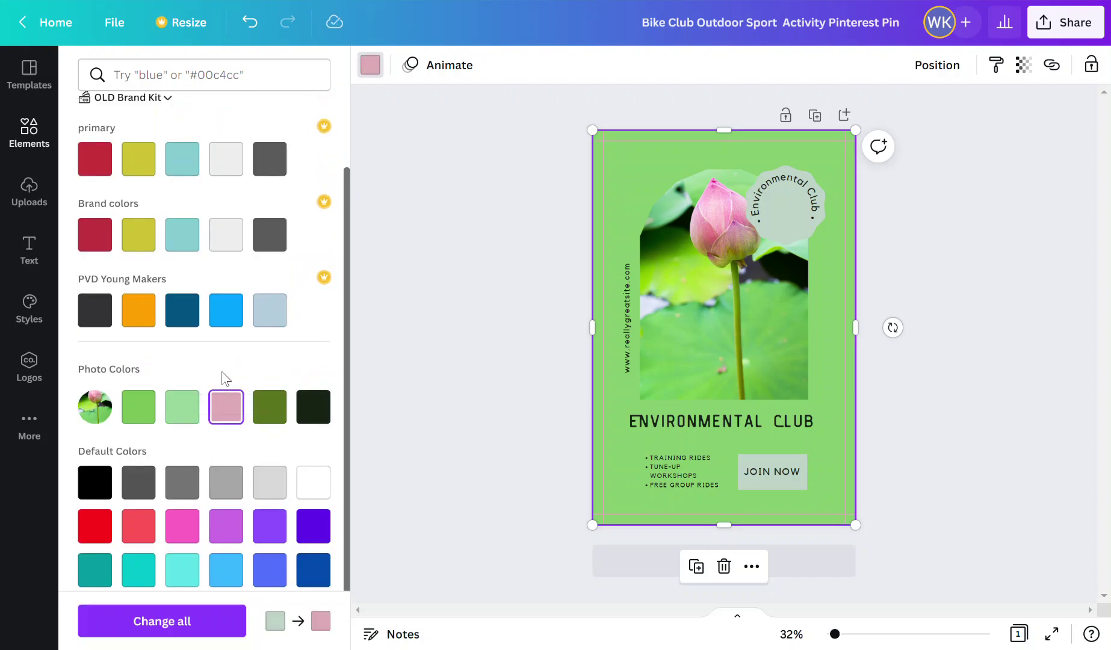
pyautogui.click(508, 265)
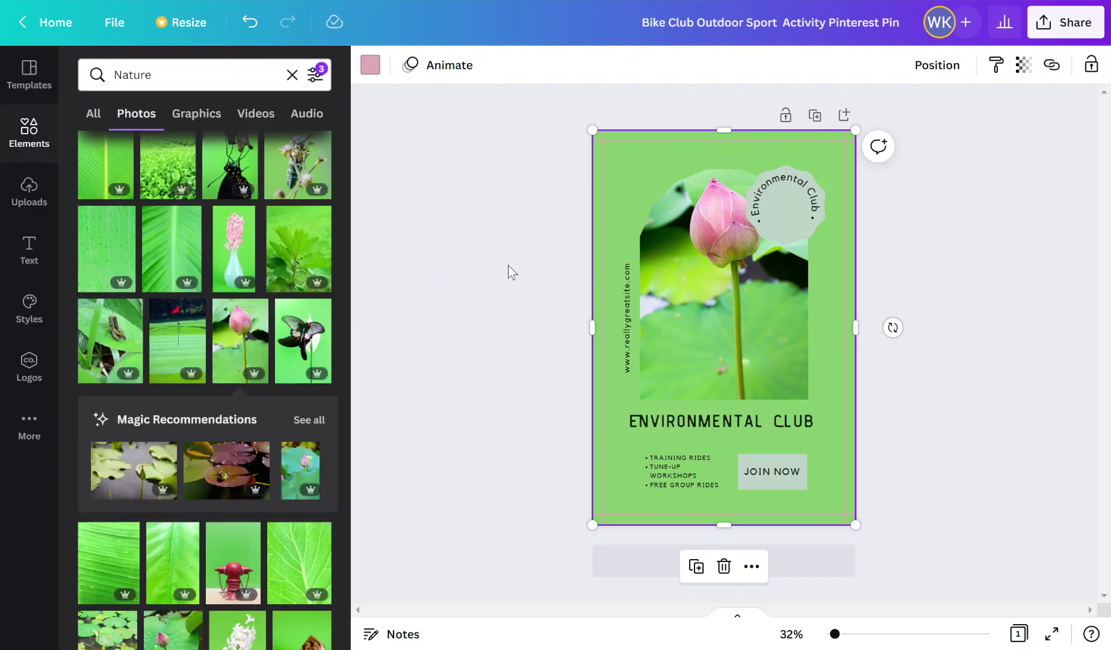
pyautogui.click(508, 265)
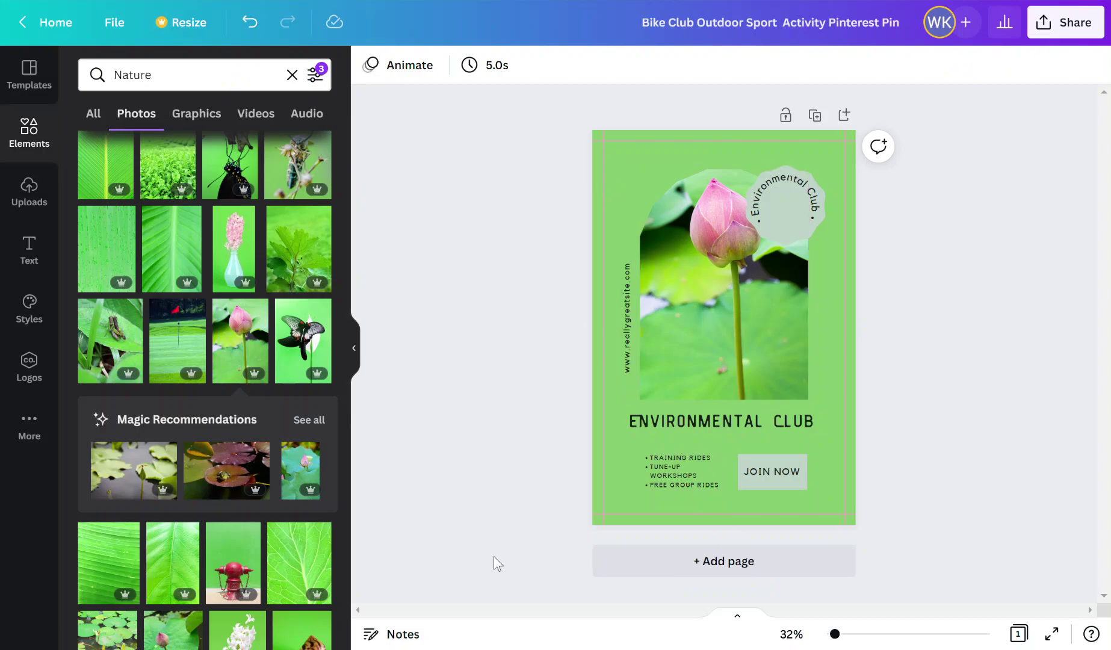
# - Change the poster background from light green to the photo's olive green swatch
pyautogui.moveTo(834, 635); pyautogui.dragTo(850, 635)
pyautogui.scroll(-3, 598, 468)
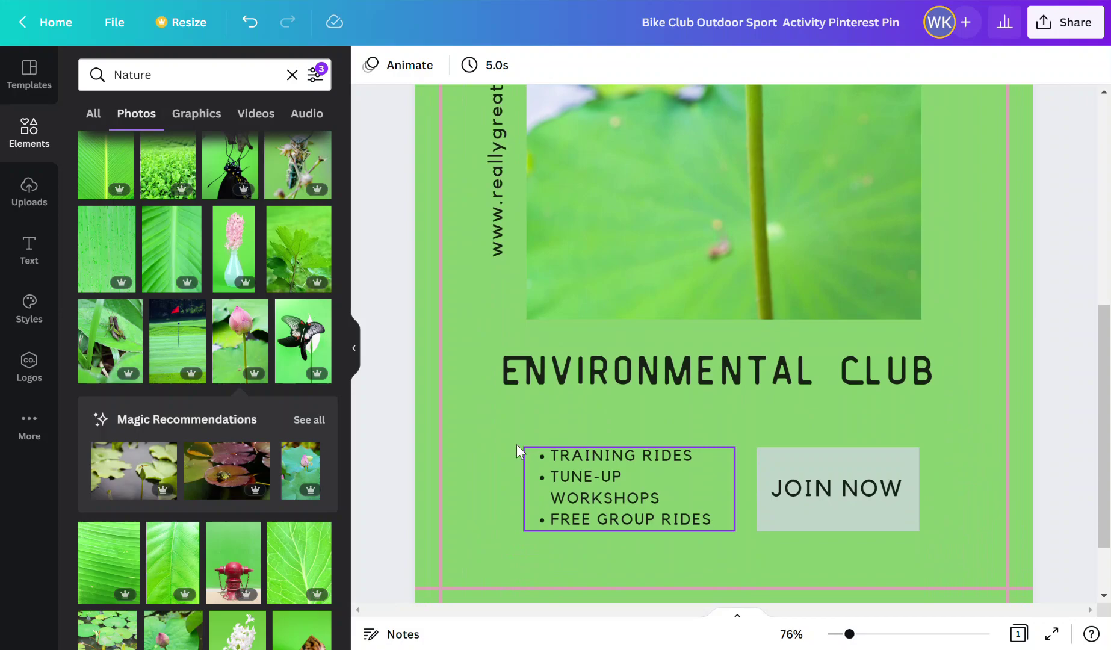
pyautogui.click(479, 439)
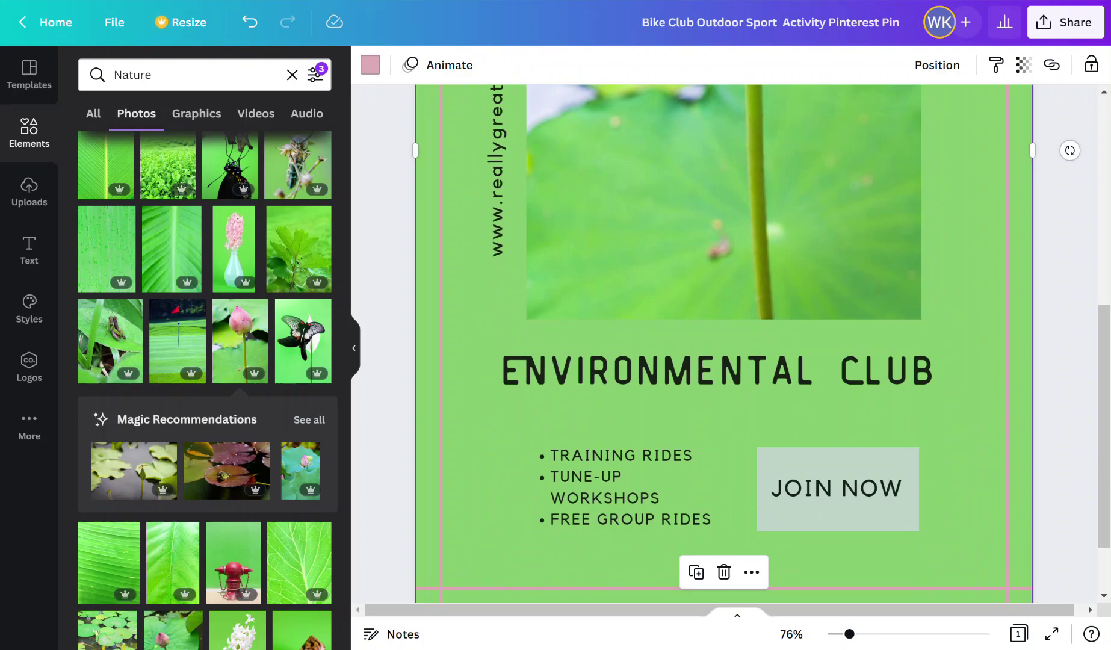
pyautogui.click(726, 621)
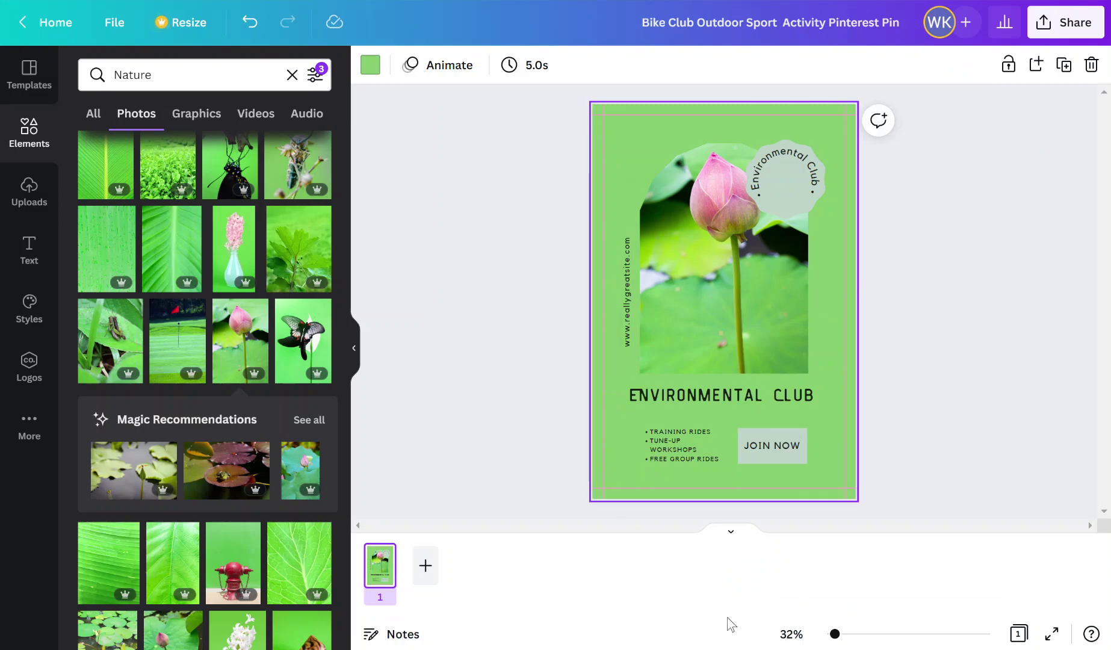
pyautogui.moveTo(836, 634)
pyautogui.mouseDown()
pyautogui.moveTo(867, 633)
pyautogui.moveTo(845, 633)
pyautogui.mouseUp()
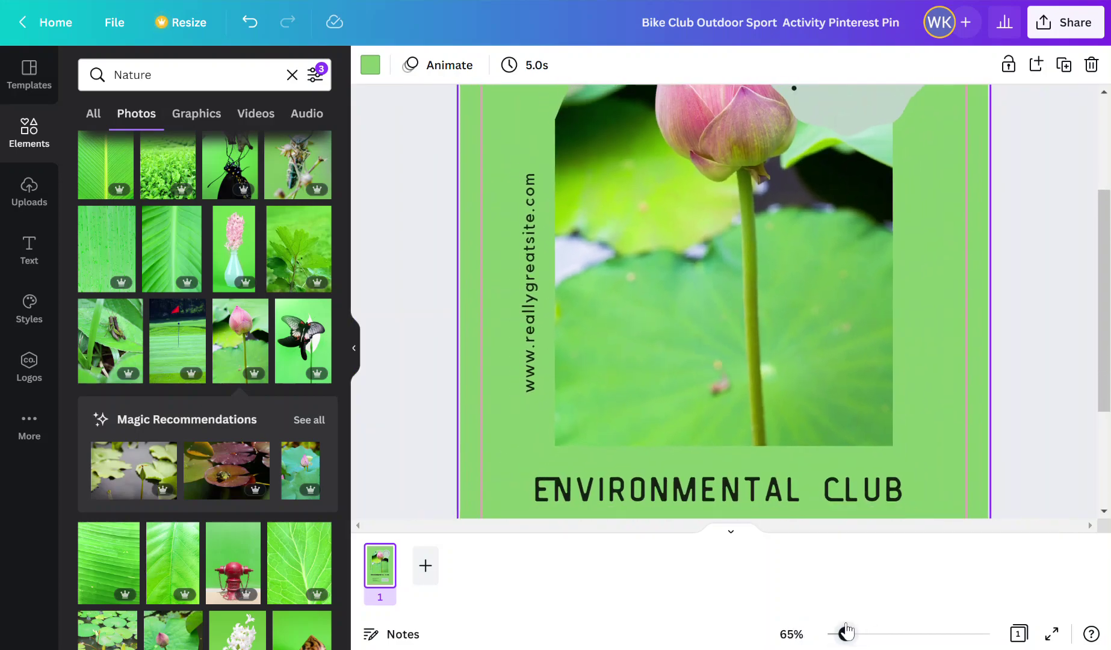
pyautogui.click(468, 354)
pyautogui.moveTo(461, 308); pyautogui.dragTo(483, 302)
pyautogui.click(482, 302)
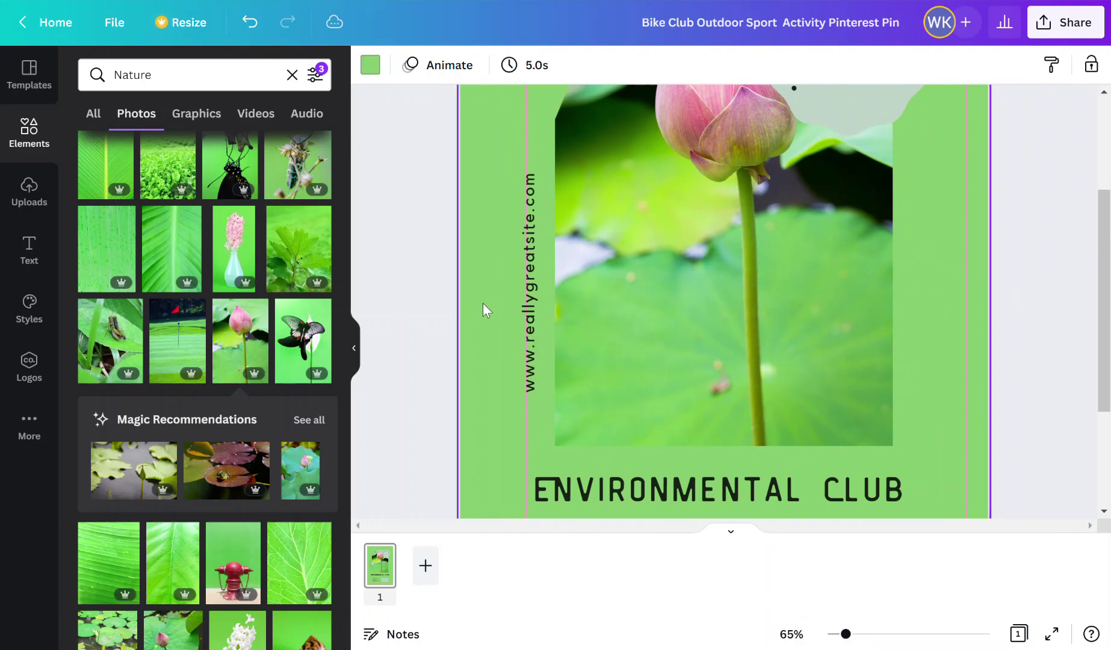
pyautogui.click(370, 65)
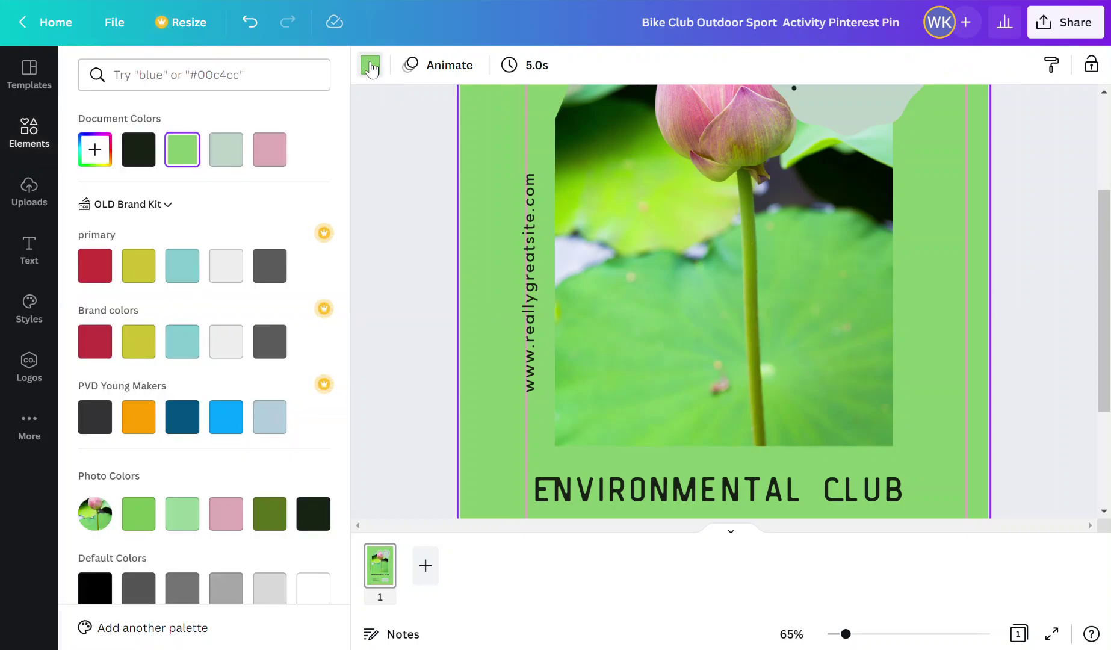
pyautogui.click(265, 507)
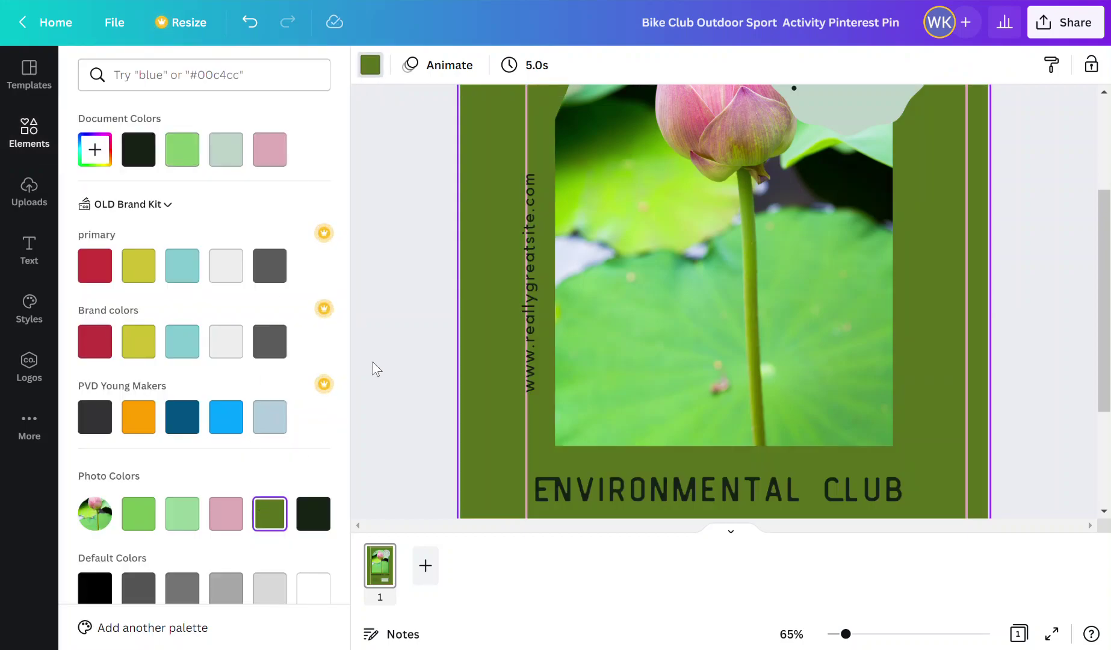
pyautogui.click(519, 220)
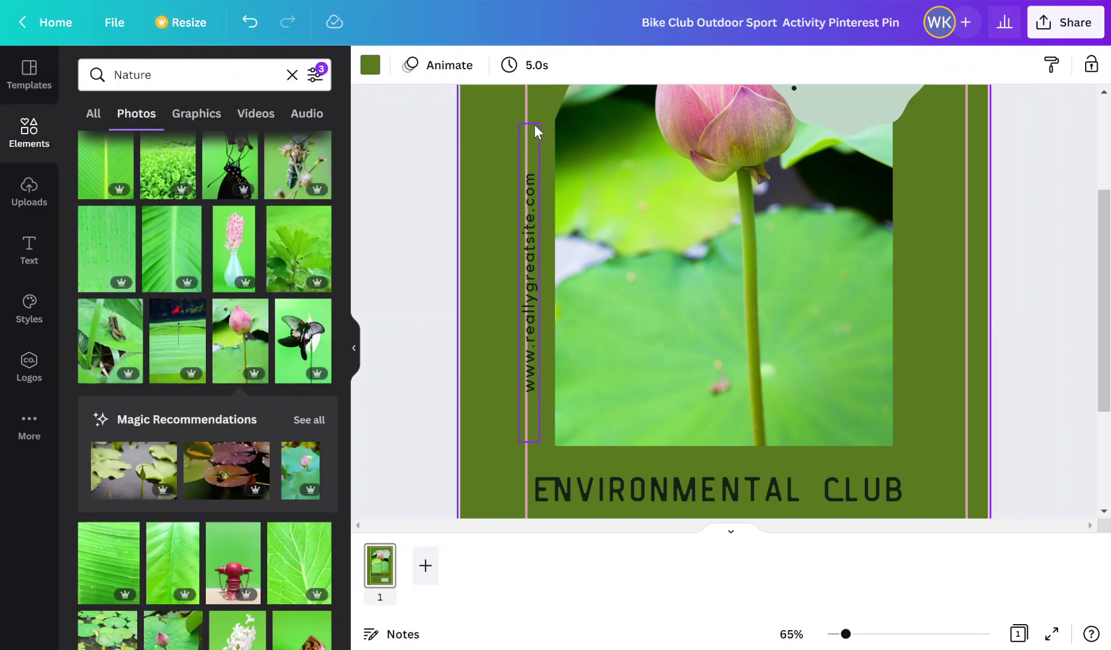
# - Extend the pink border line further out to the left
pyautogui.click(527, 107)
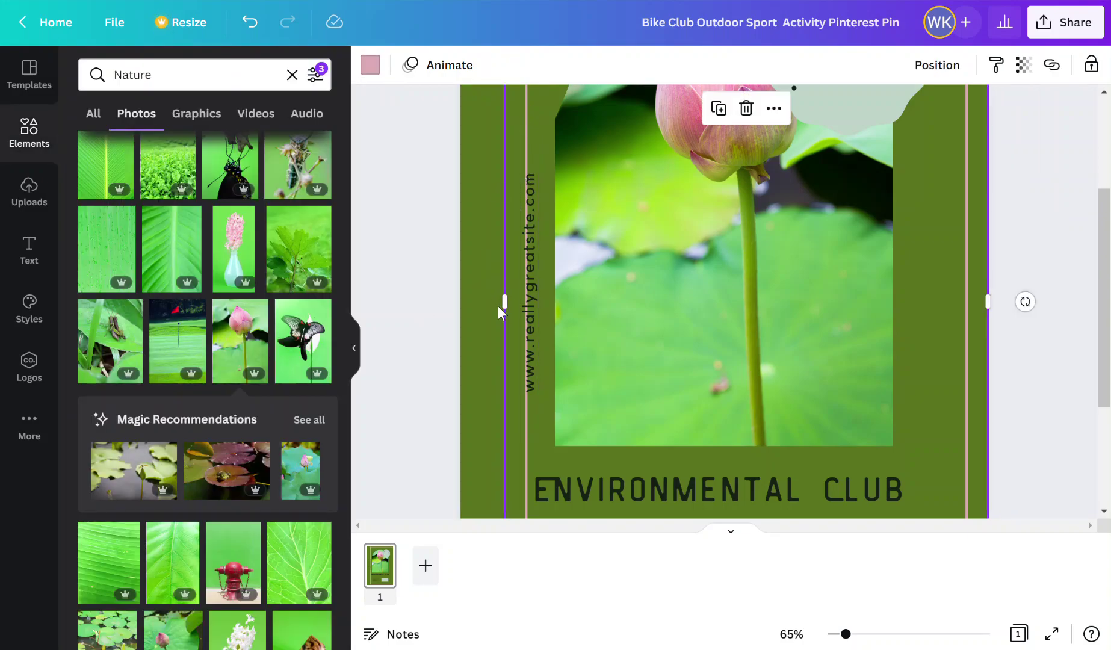
pyautogui.moveTo(504, 304); pyautogui.dragTo(453, 299)
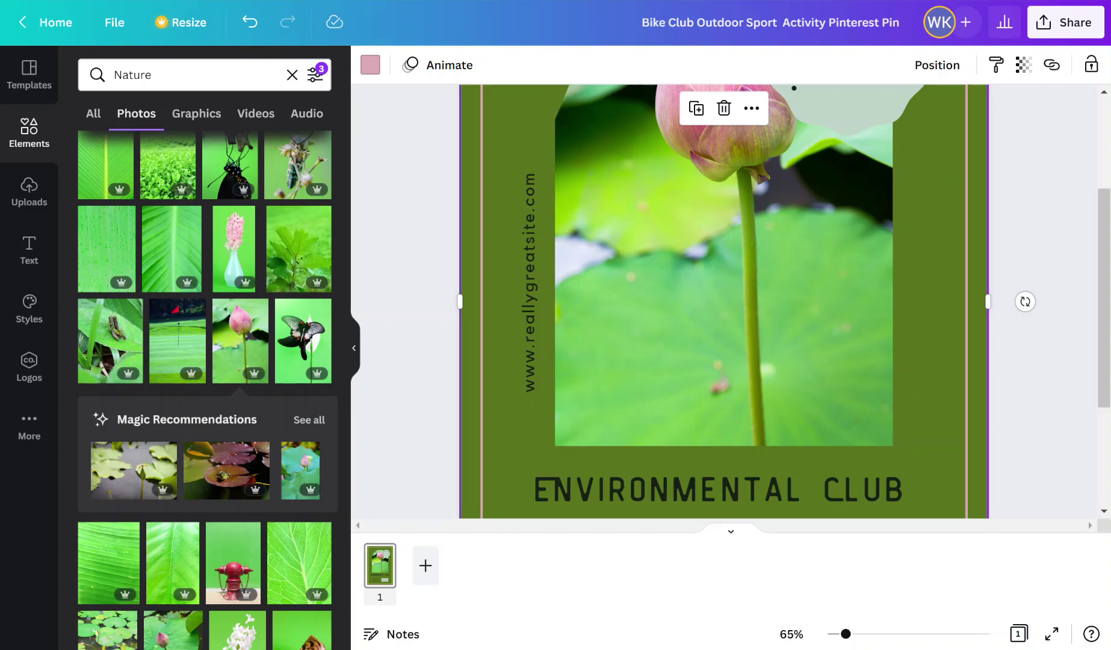
pyautogui.moveTo(846, 634); pyautogui.dragTo(835, 639)
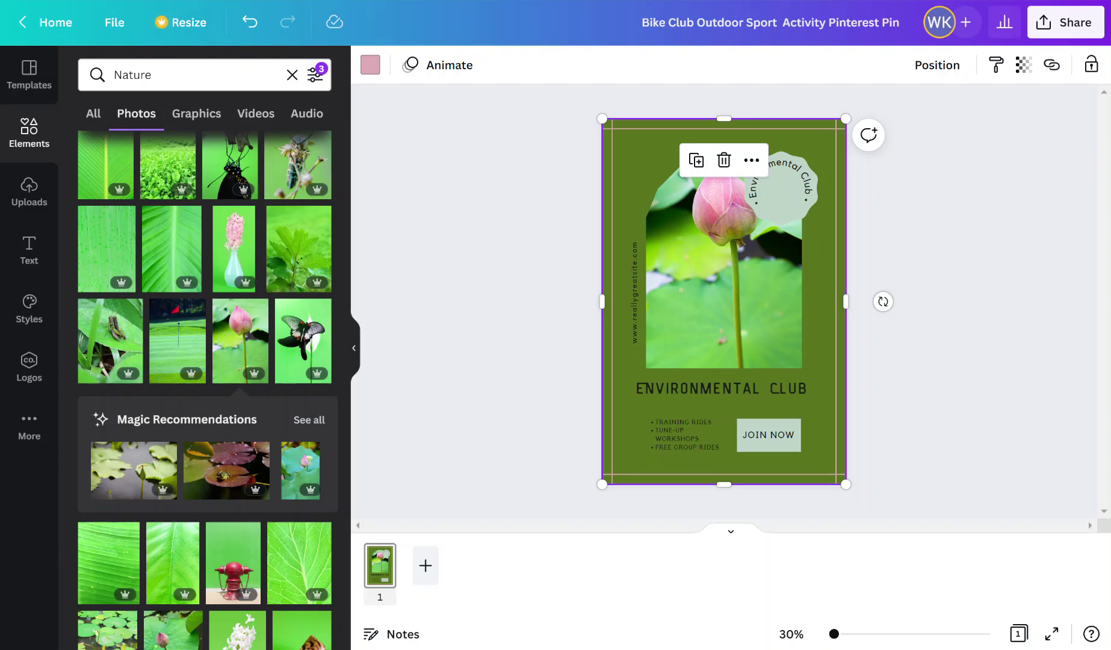
pyautogui.click(944, 300)
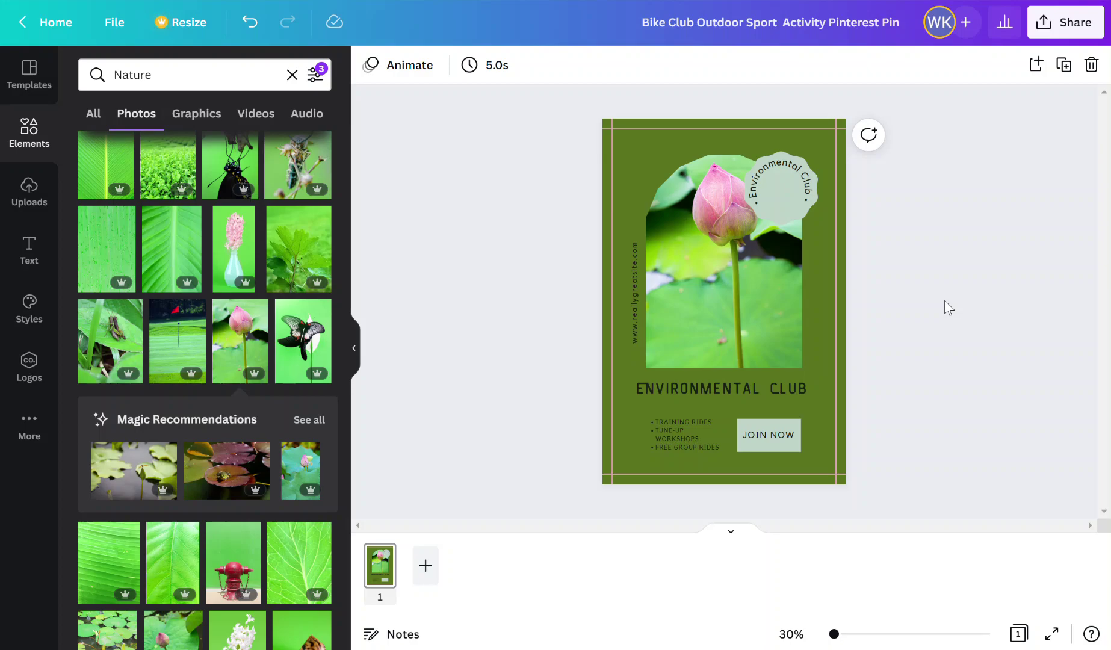
# - Group the bullet list of activities with the JOIN NOW button and nudge the group
pyautogui.click(667, 444)
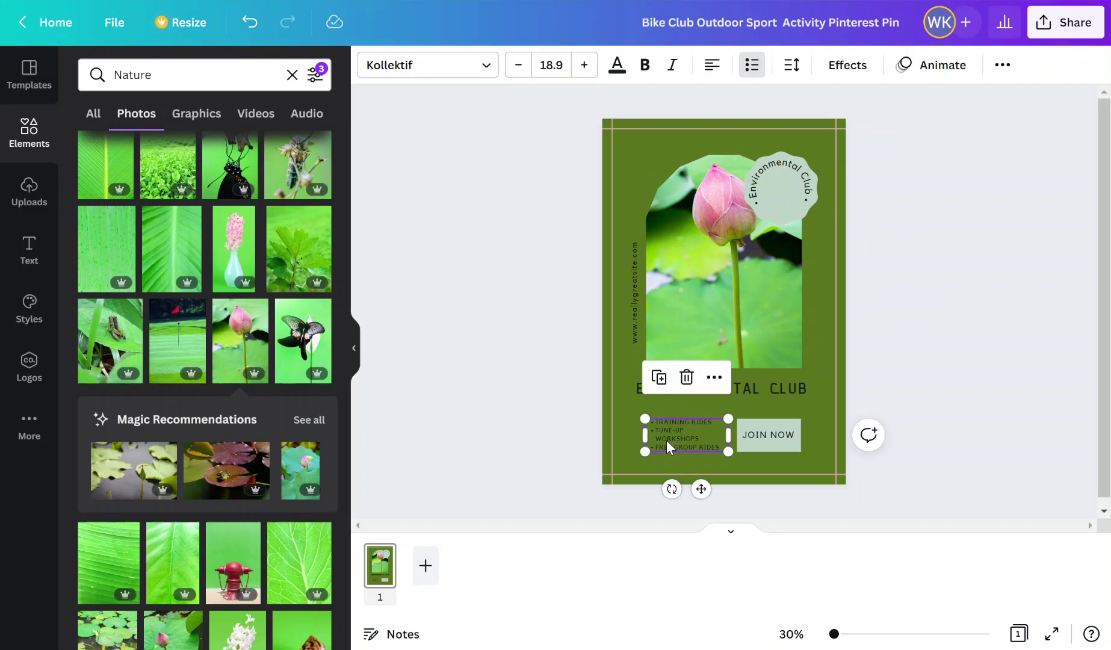
pyautogui.keyDown('shift'); pyautogui.click(778, 439); pyautogui.keyUp('shift')
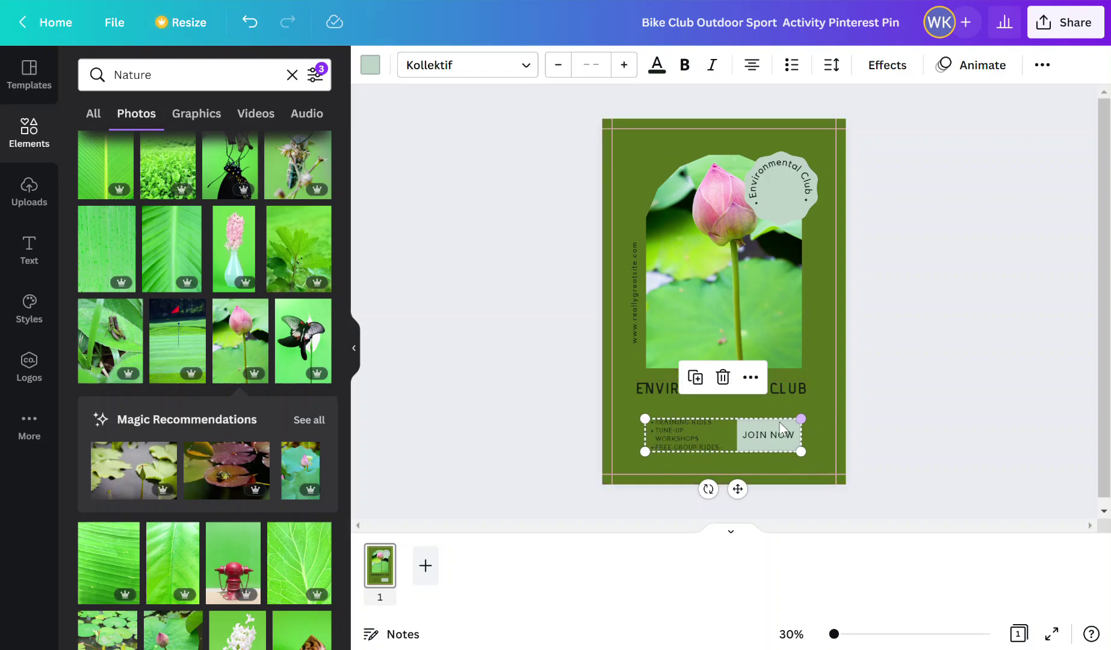
pyautogui.rightClick(749, 442)
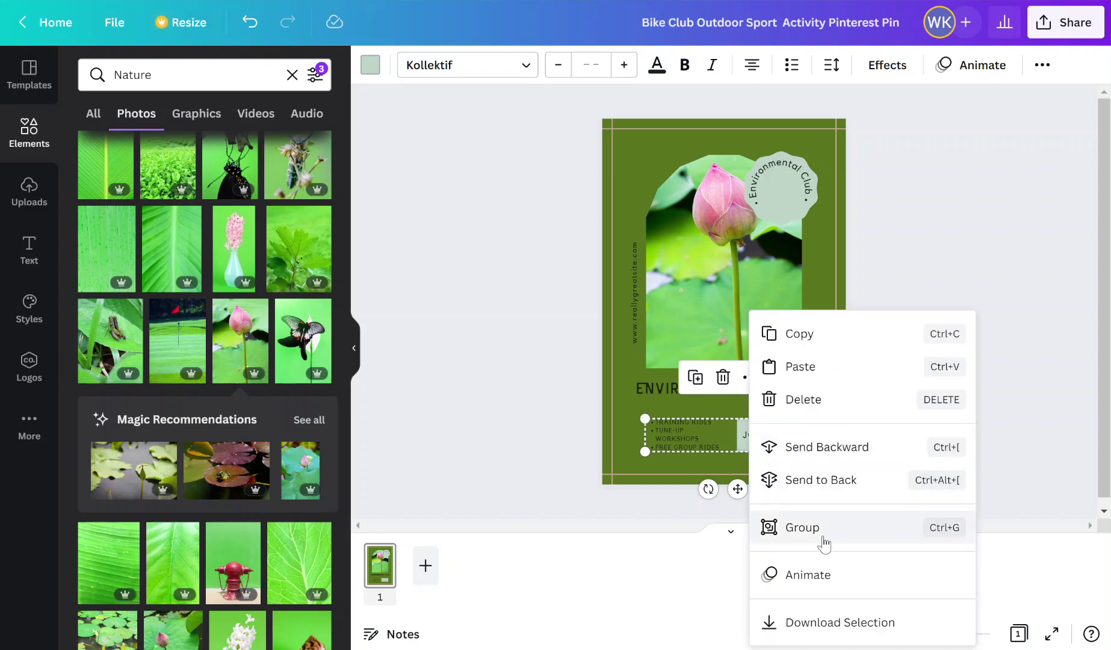
pyautogui.click(802, 528)
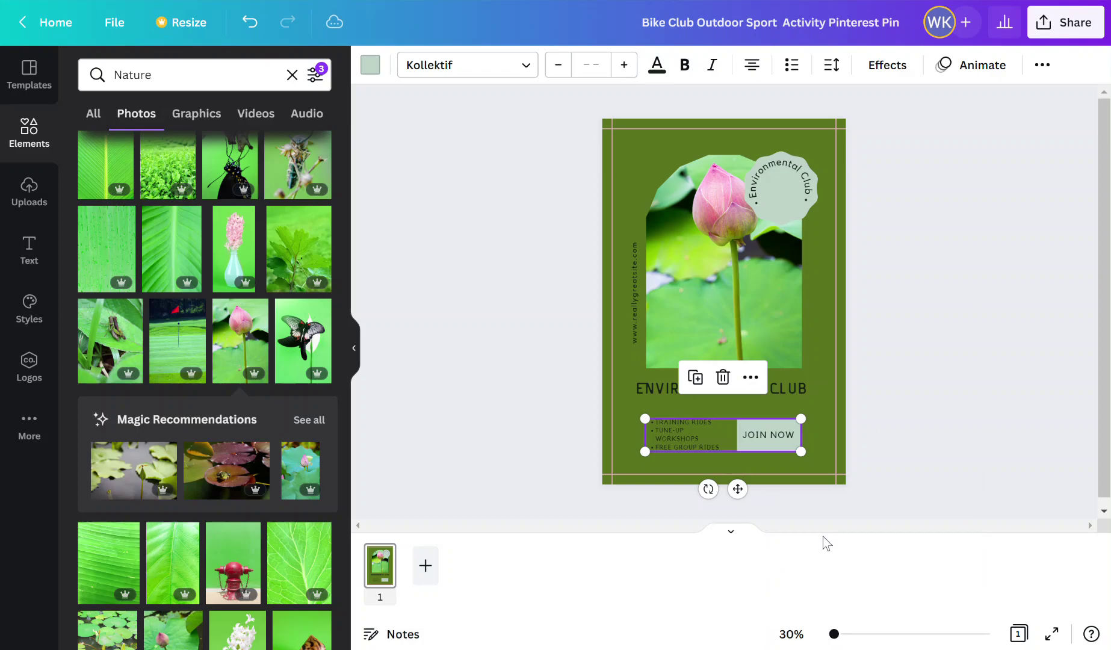
pyautogui.click(963, 355)
pyautogui.click(691, 428)
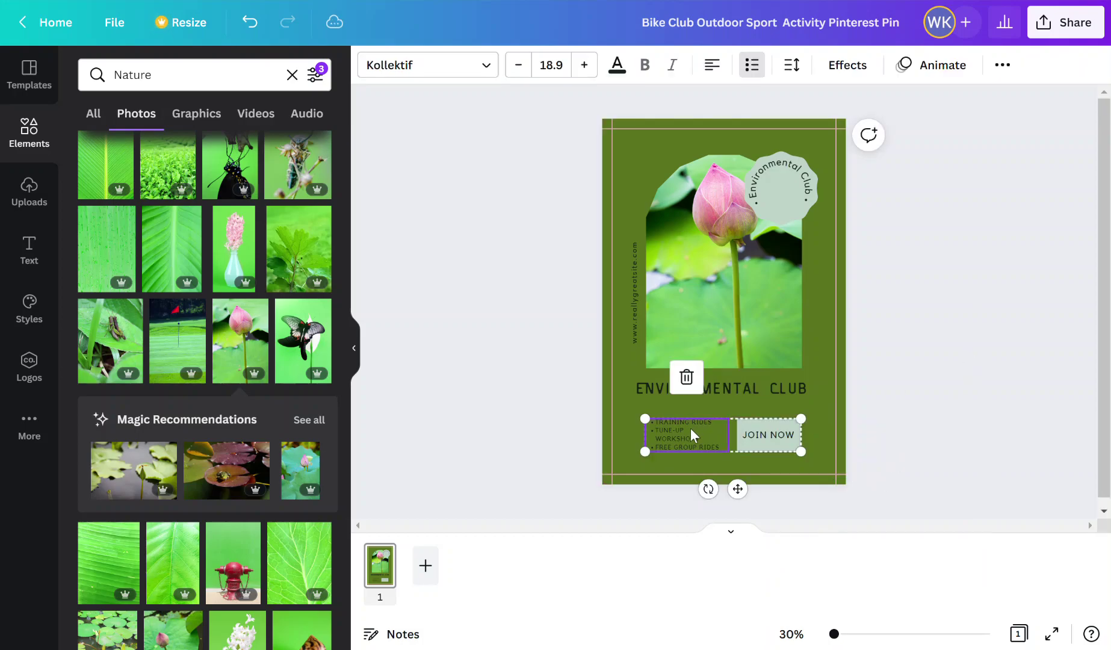
pyautogui.moveTo(690, 427)
pyautogui.mouseDown()
pyautogui.moveTo(688, 414)
pyautogui.moveTo(690, 428)
pyautogui.mouseUp()
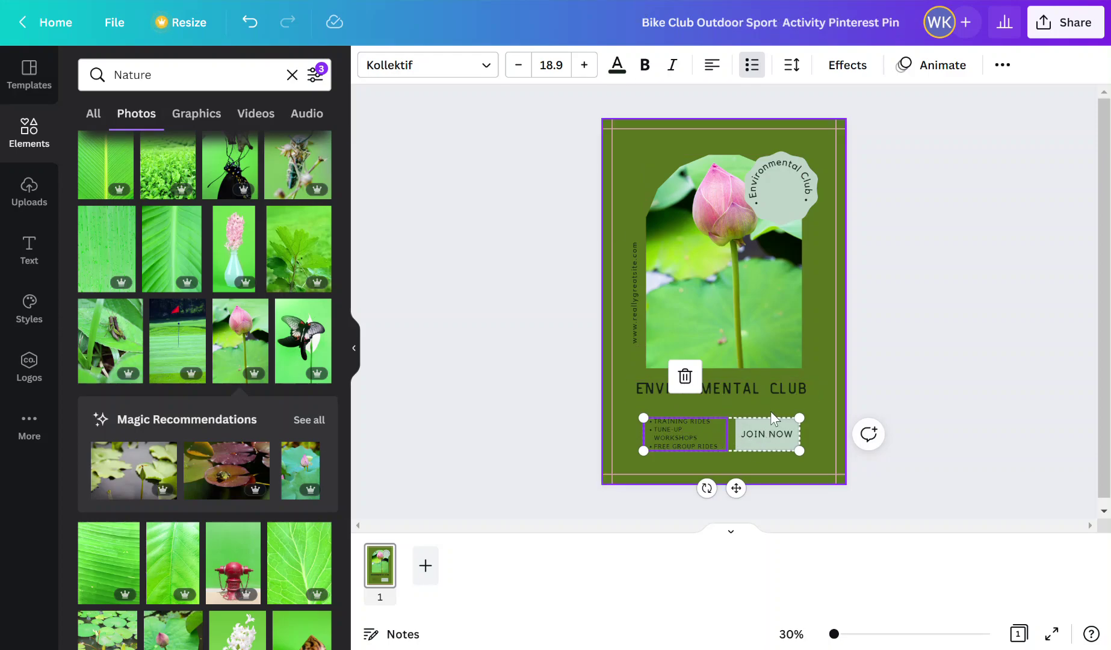
# - Ungroup the bullet list from JOIN NOW, undoing an accidental border frame move
pyautogui.rightClick(711, 437)
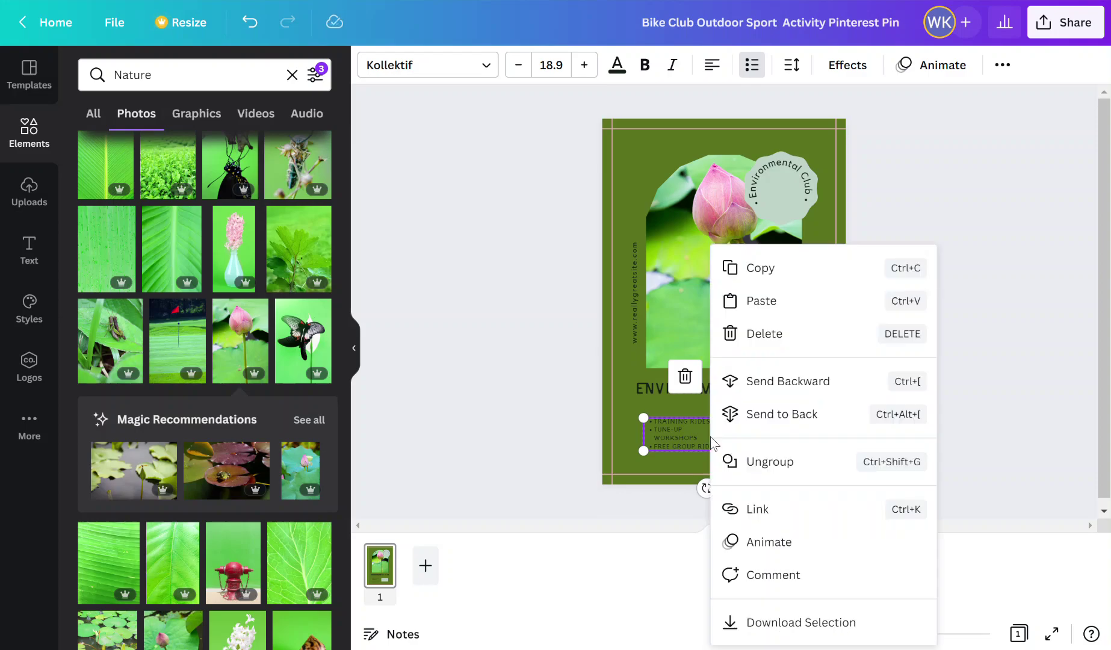
pyautogui.click(771, 465)
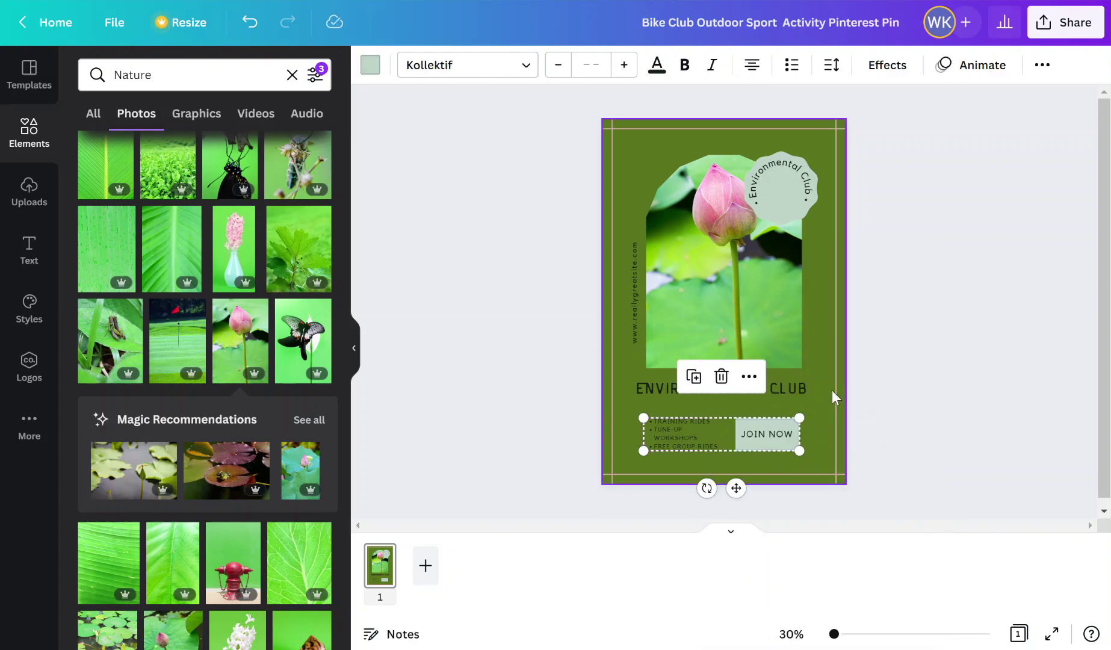
pyautogui.click(822, 349)
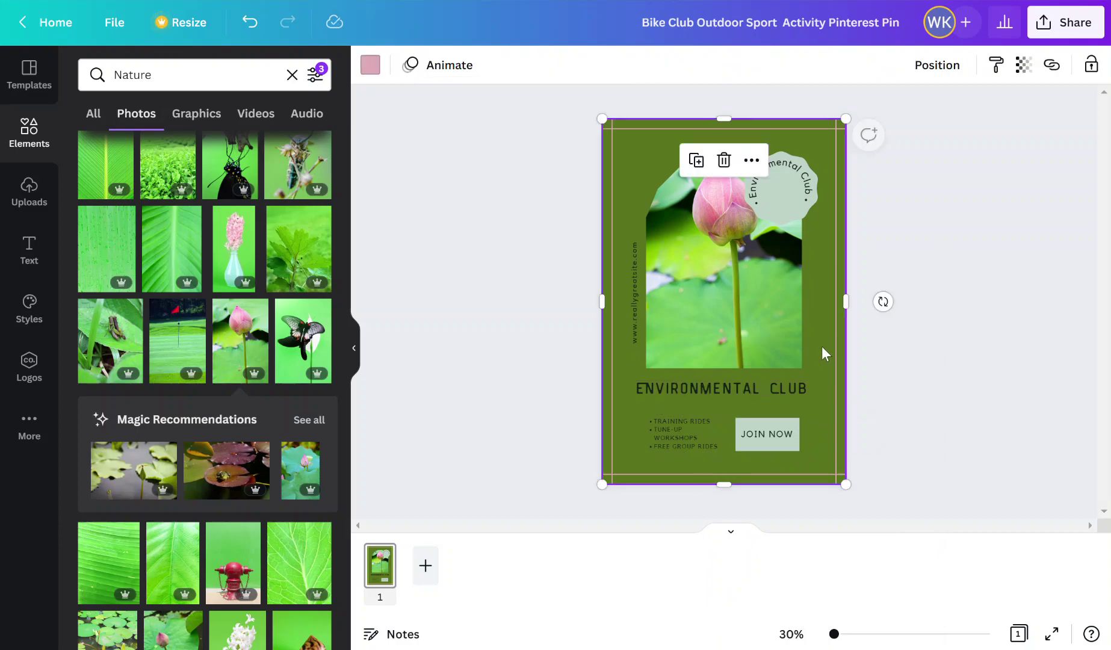
pyautogui.moveTo(821, 354); pyautogui.dragTo(802, 375)
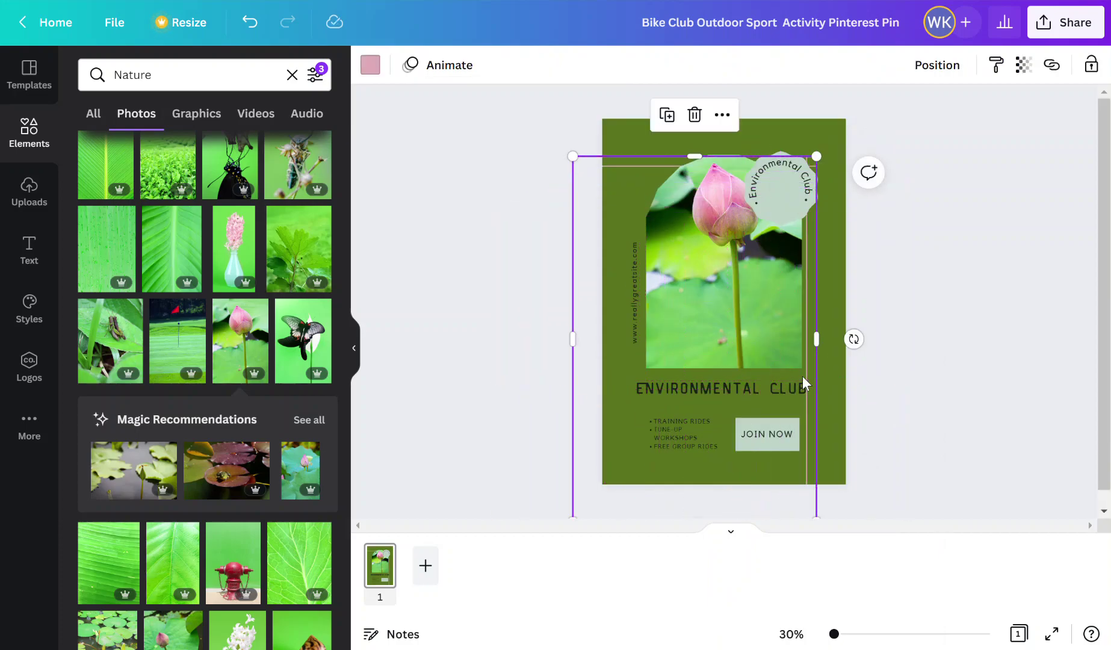
pyautogui.hotkey('ctrl', 'z')
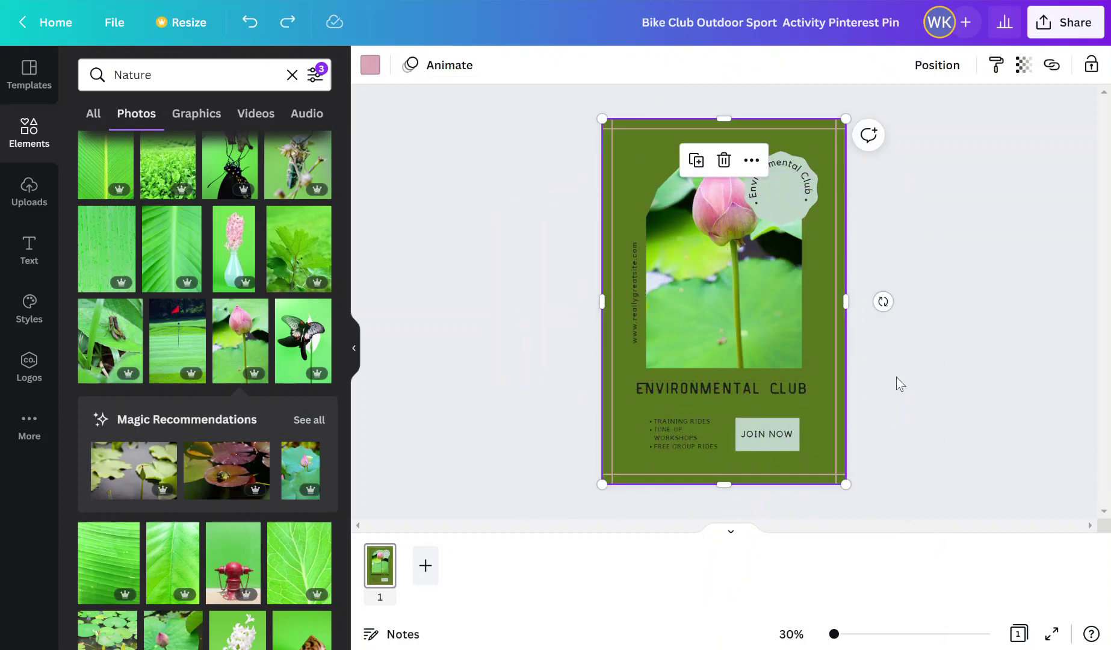
# - Shift the bullet-list text box slightly left, away from the JOIN NOW button
pyautogui.click(690, 436)
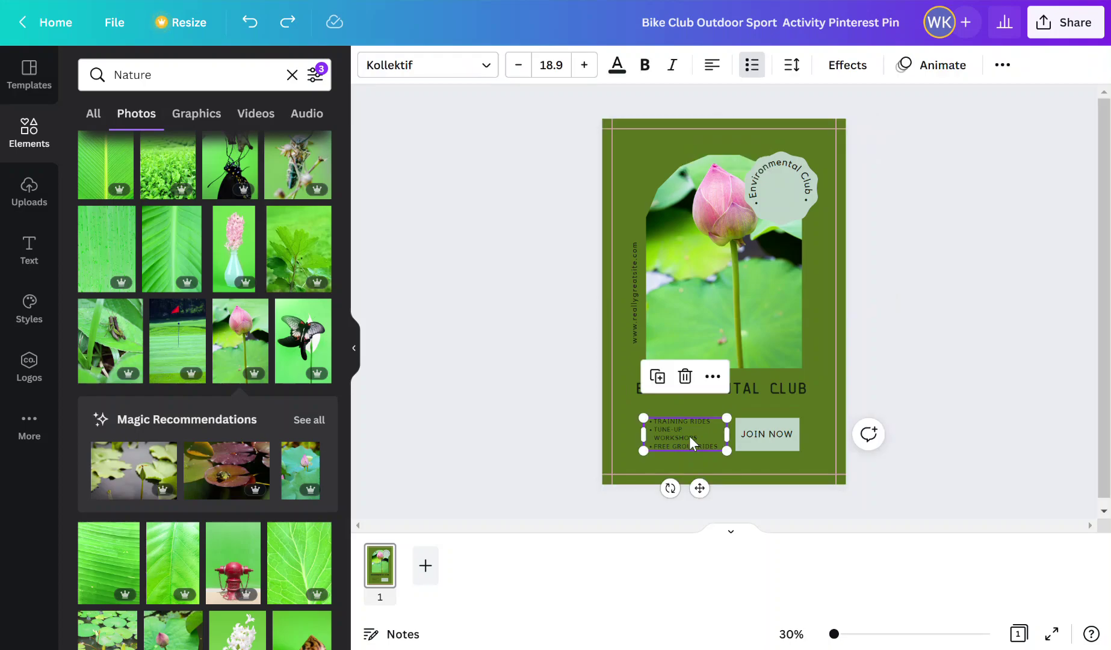
pyautogui.moveTo(689, 435)
pyautogui.mouseDown()
pyautogui.moveTo(675, 405)
pyautogui.moveTo(685, 436)
pyautogui.mouseUp()
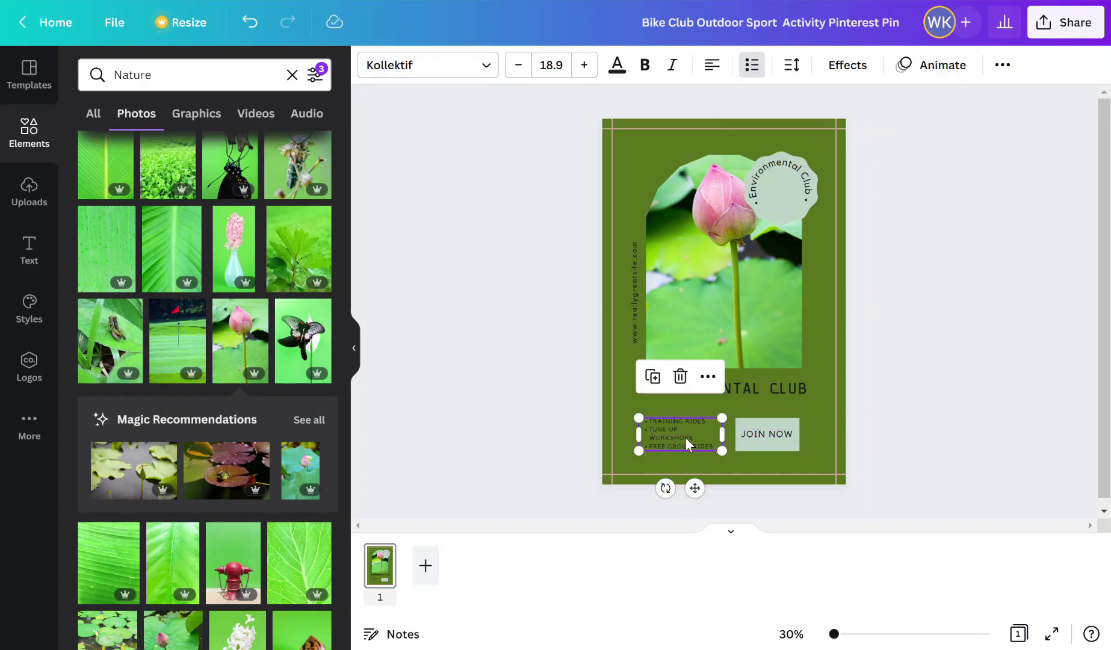
pyautogui.click(899, 422)
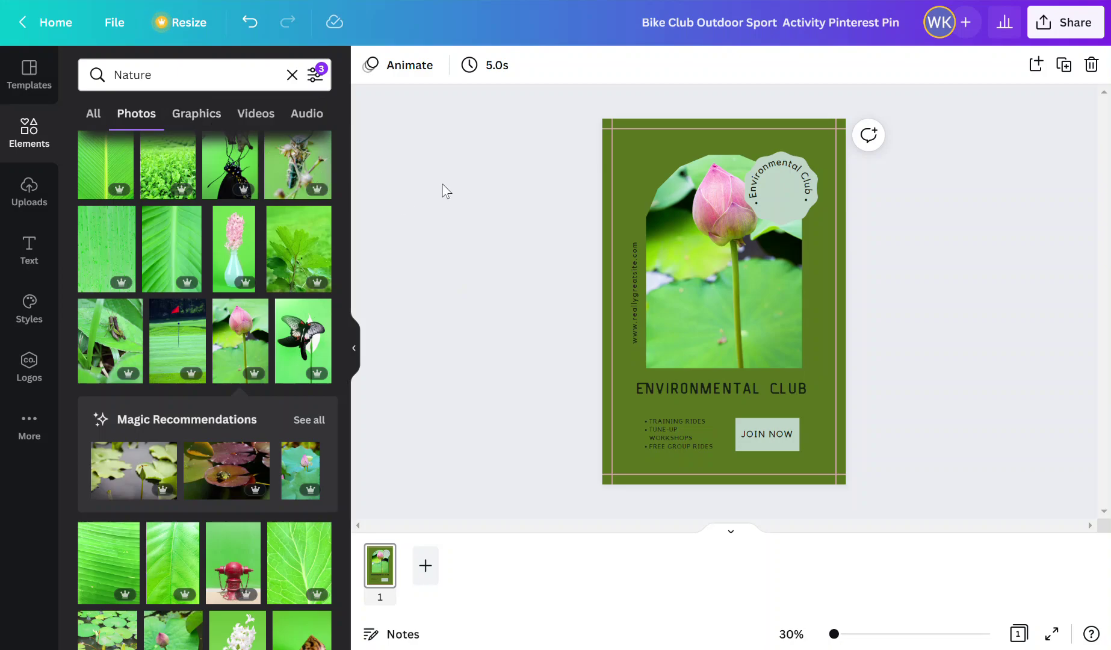
# - Add the outline leaf from the Nature Graphics results and shrink it into the top-left corner
pyautogui.click(203, 126)
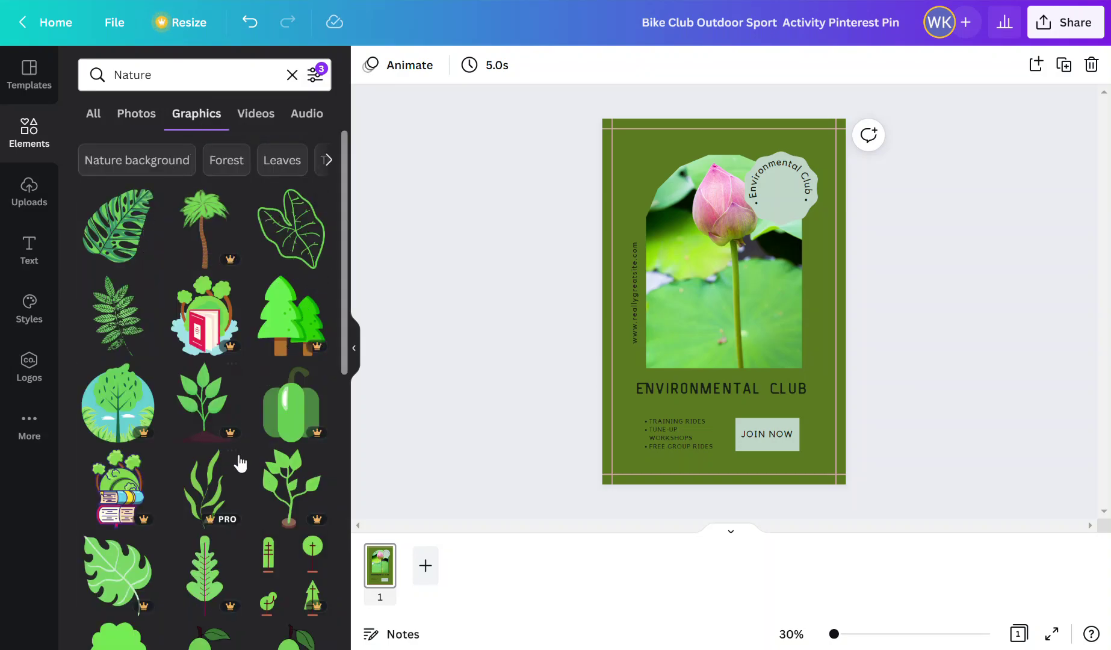
pyautogui.scroll(-7, 181, 548)
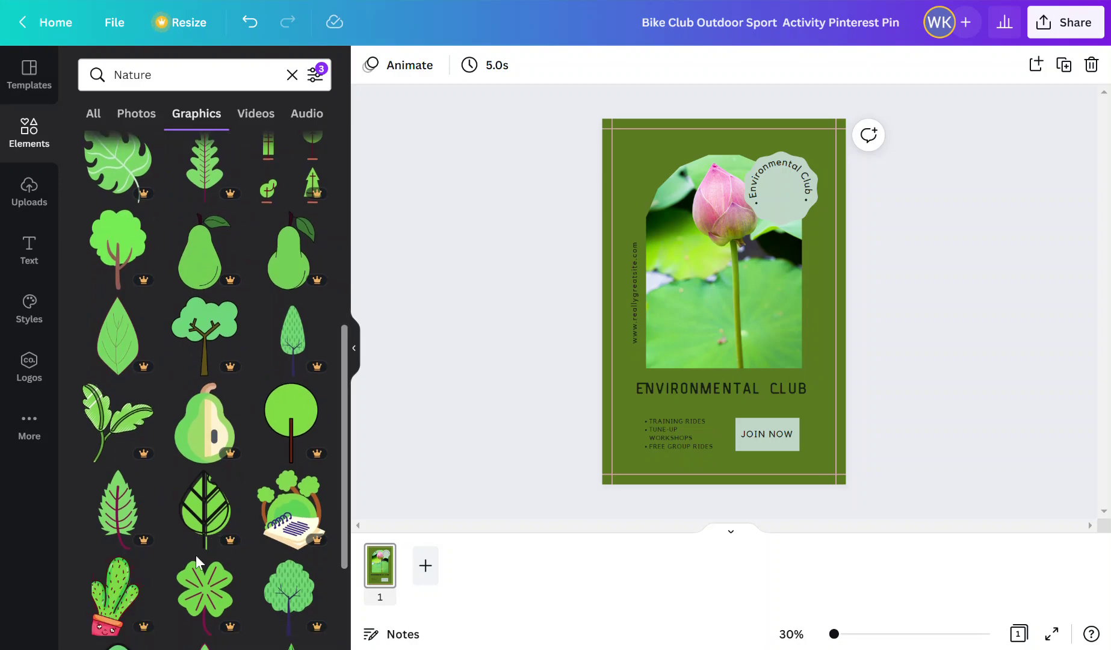
pyautogui.scroll(3, 204, 384)
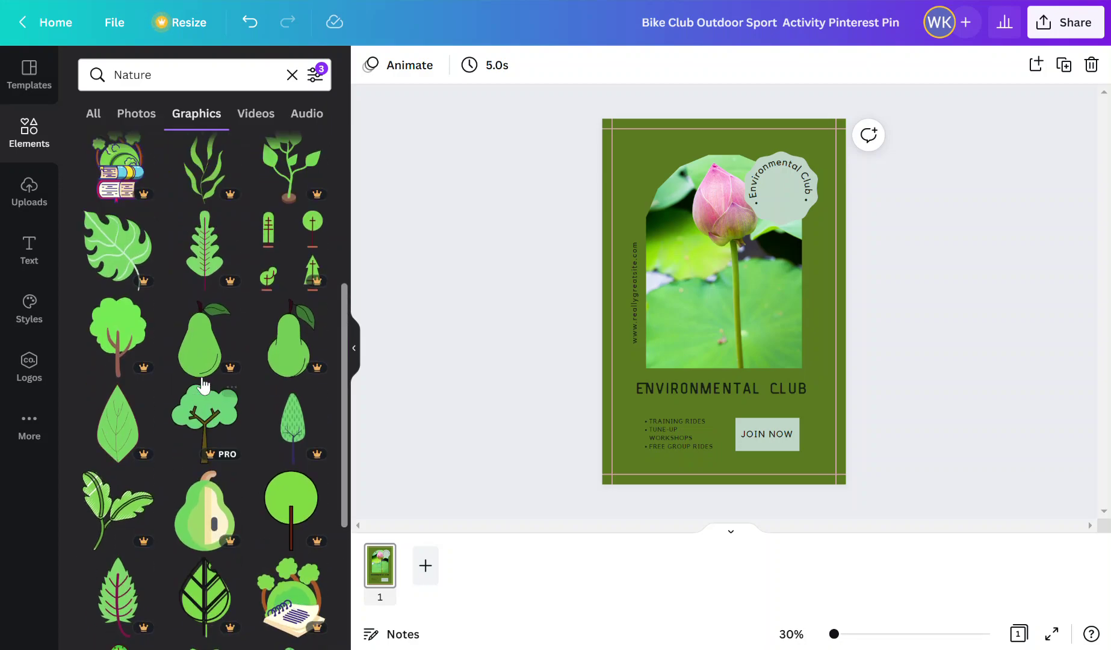
pyautogui.scroll(3, 204, 380)
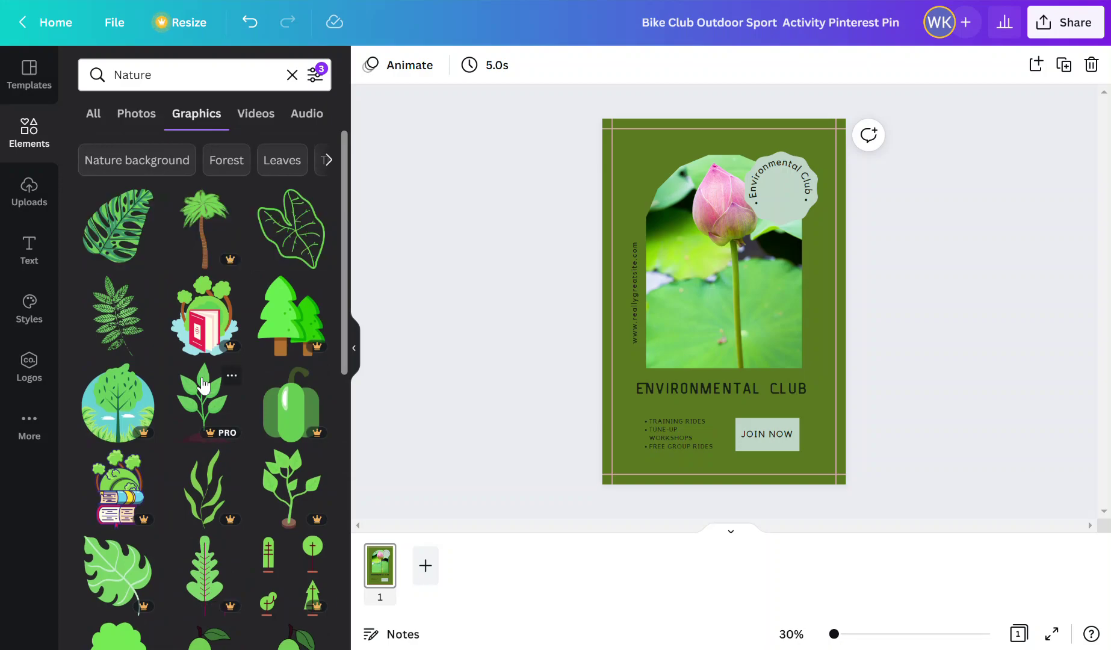
pyautogui.click(293, 251)
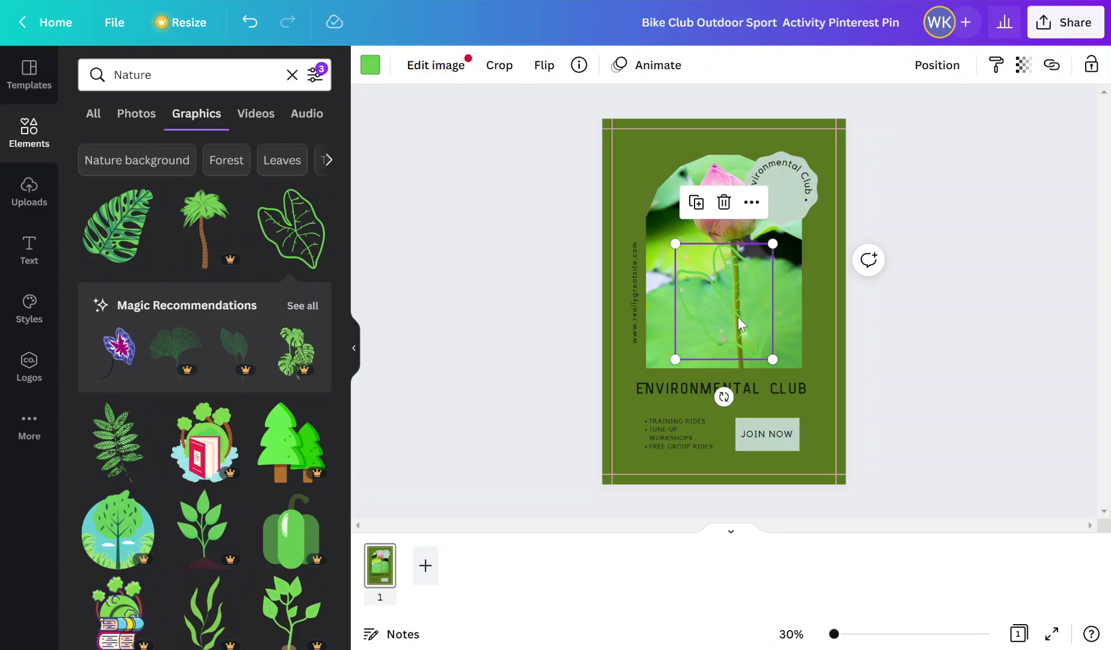
pyautogui.moveTo(738, 318); pyautogui.dragTo(659, 189)
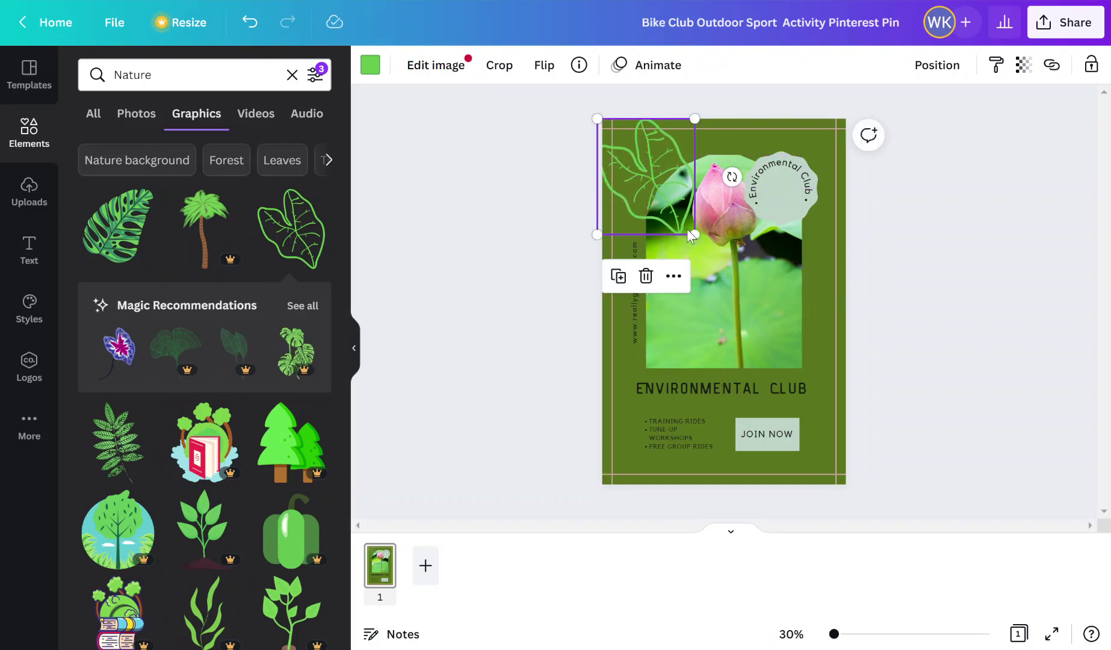
pyautogui.moveTo(694, 234); pyautogui.dragTo(646, 167)
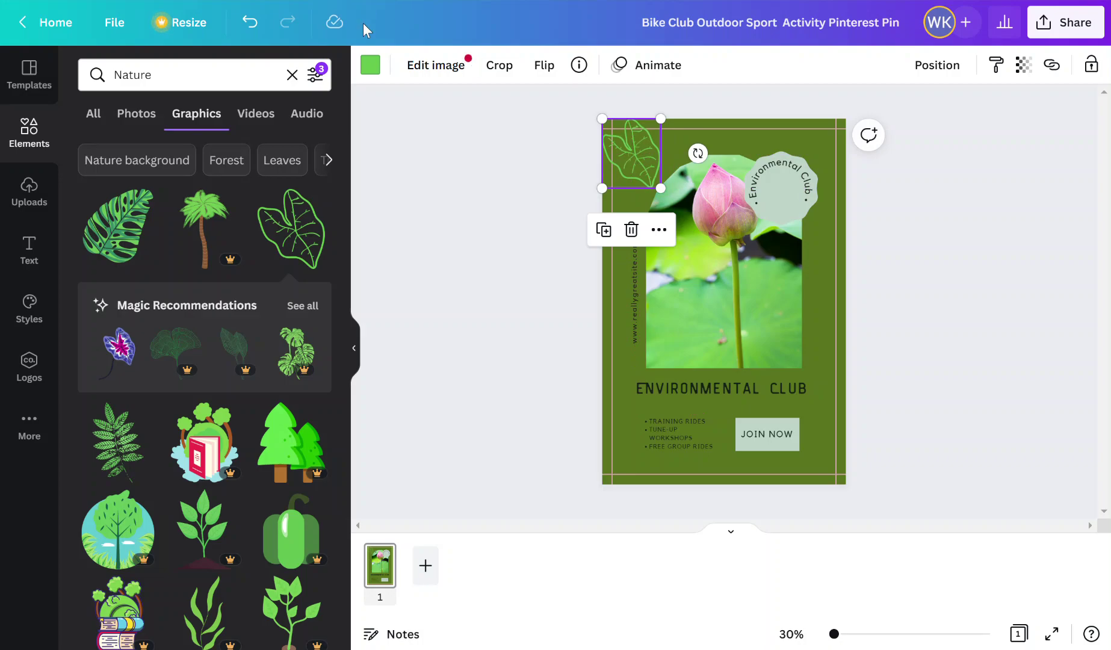
pyautogui.click(370, 66)
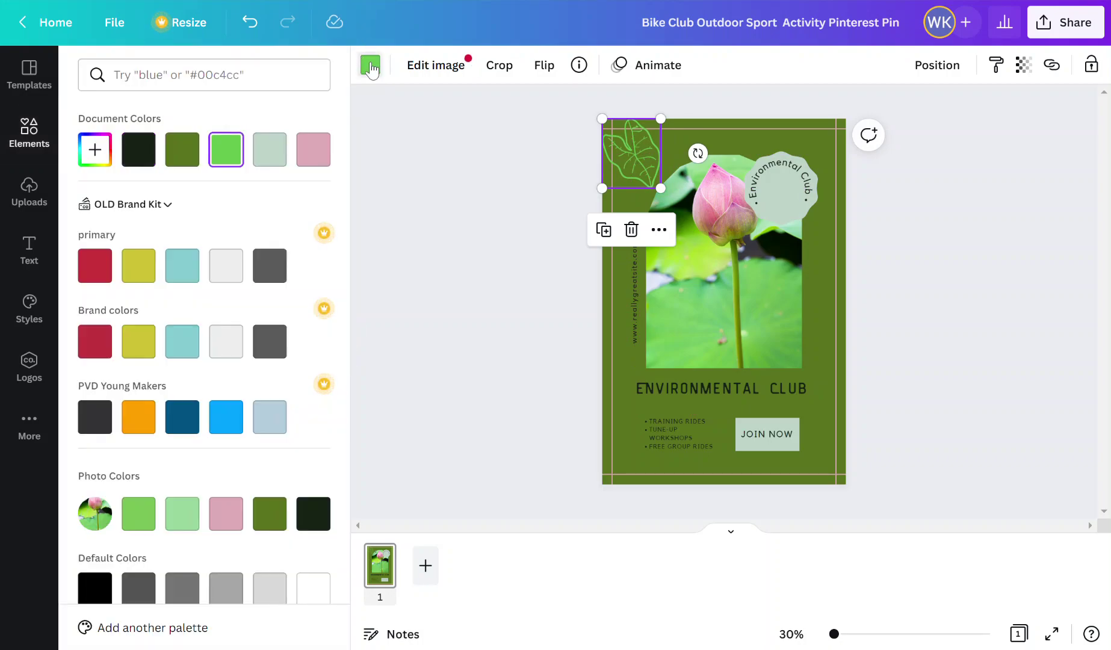
pyautogui.click(272, 158)
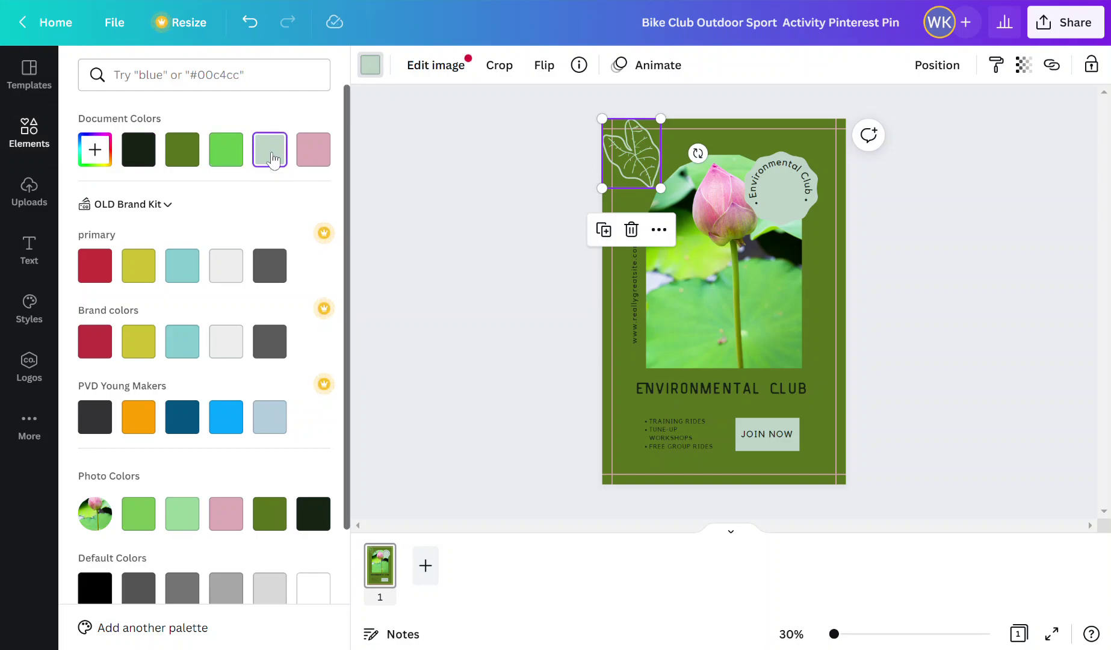
pyautogui.click(310, 157)
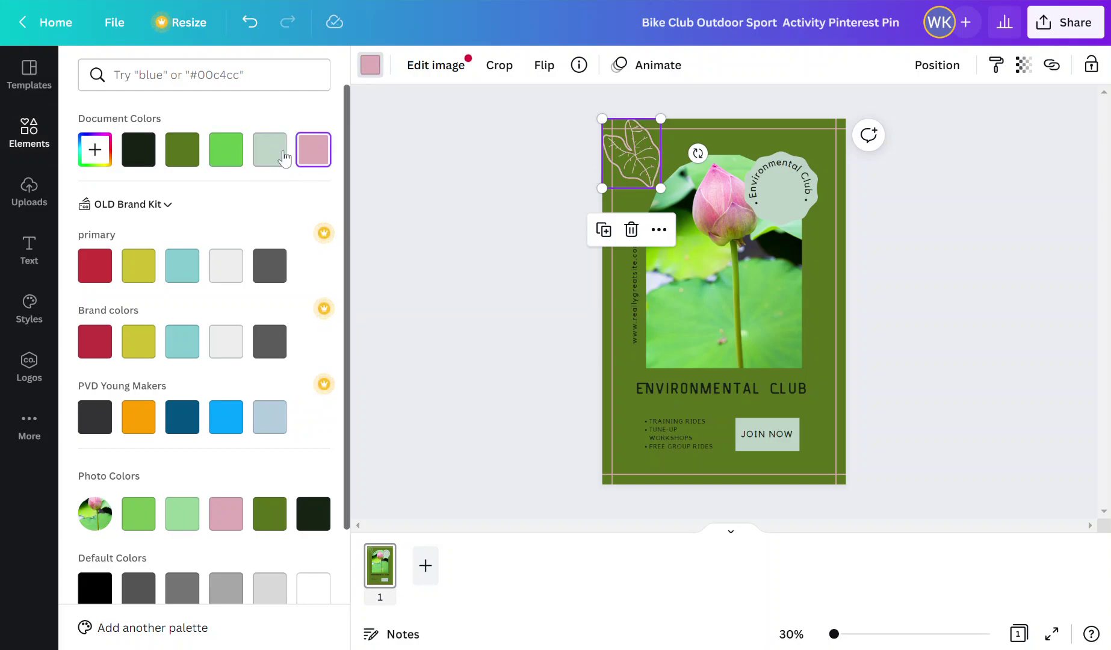
pyautogui.click(226, 157)
pyautogui.press('Escape')
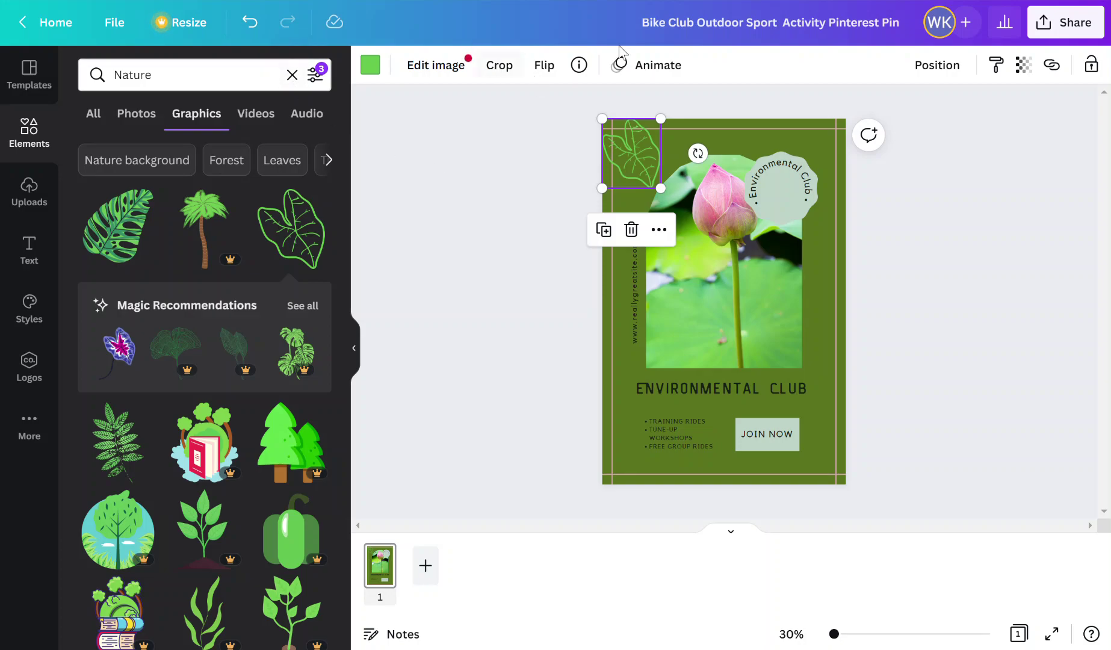
# - Replace the element search with 'Mother's day' and show its Graphics results
pyautogui.click(292, 74)
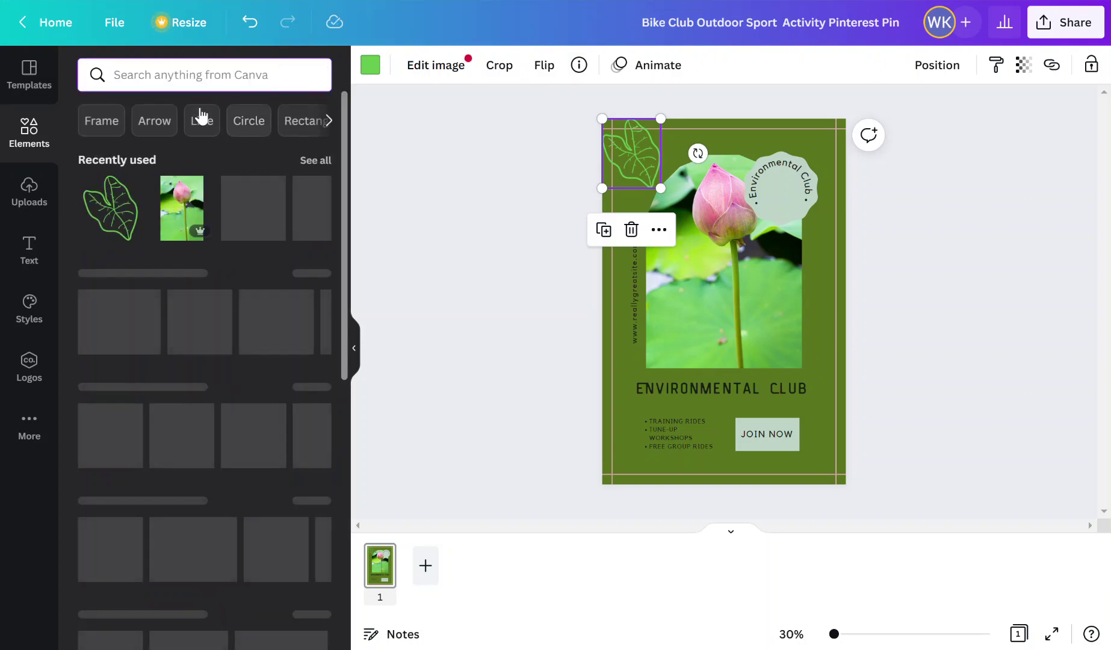
pyautogui.click(202, 119)
pyautogui.click(149, 77)
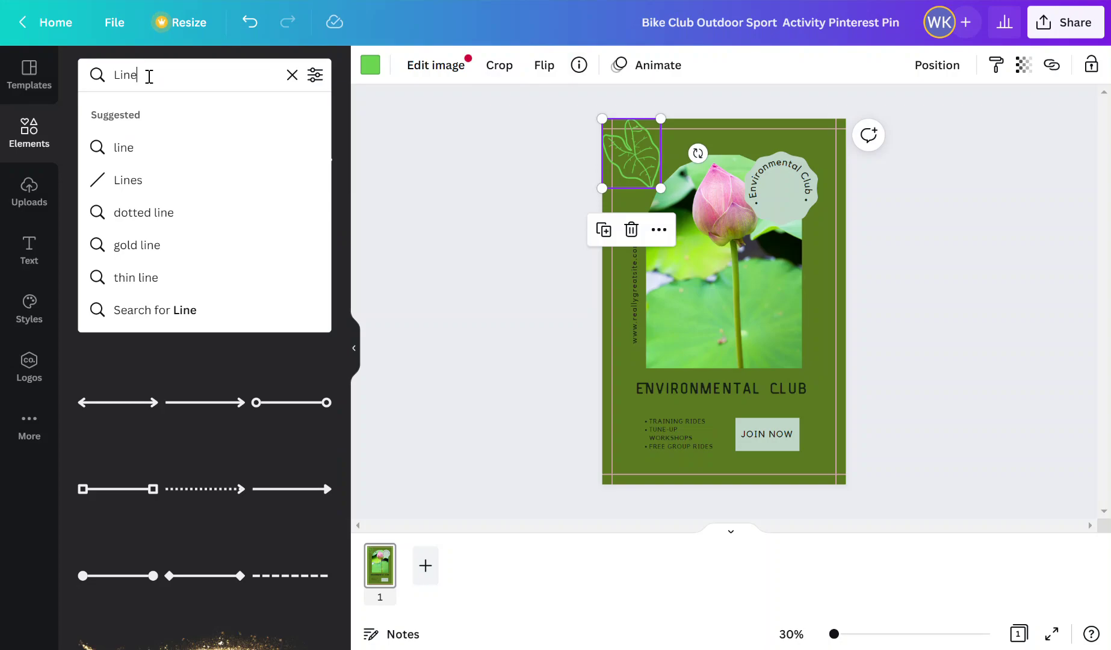
pyautogui.press('BackSpace')
pyautogui.press('BackSpace')
pyautogui.press('BackSpace')
pyautogui.press('BackSpace')
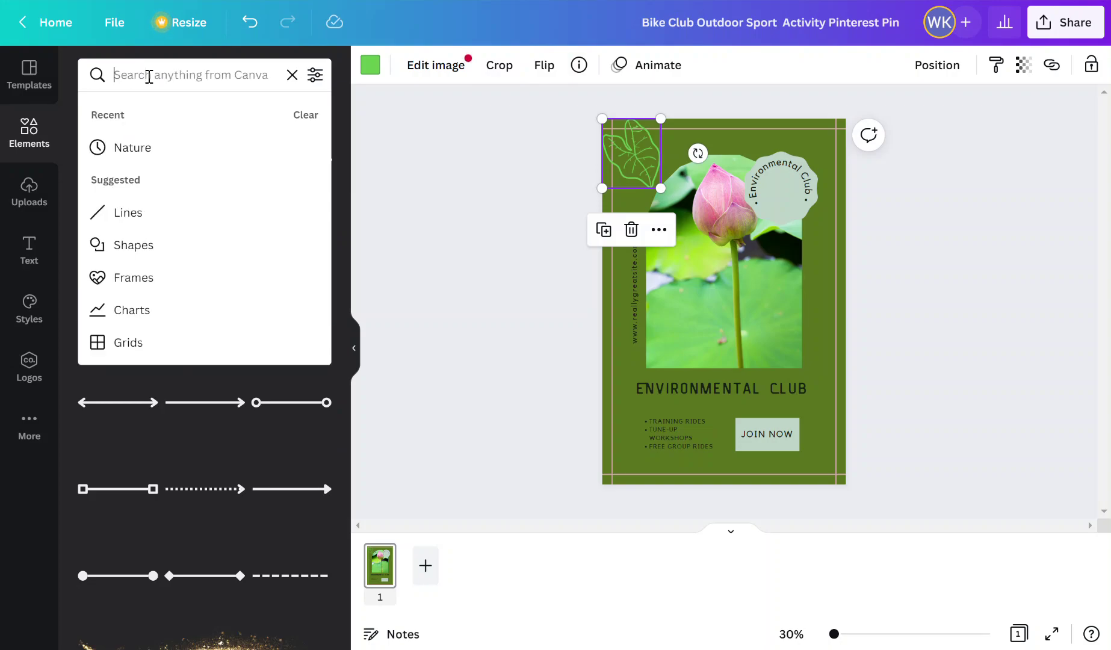
pyautogui.write("Mother'")
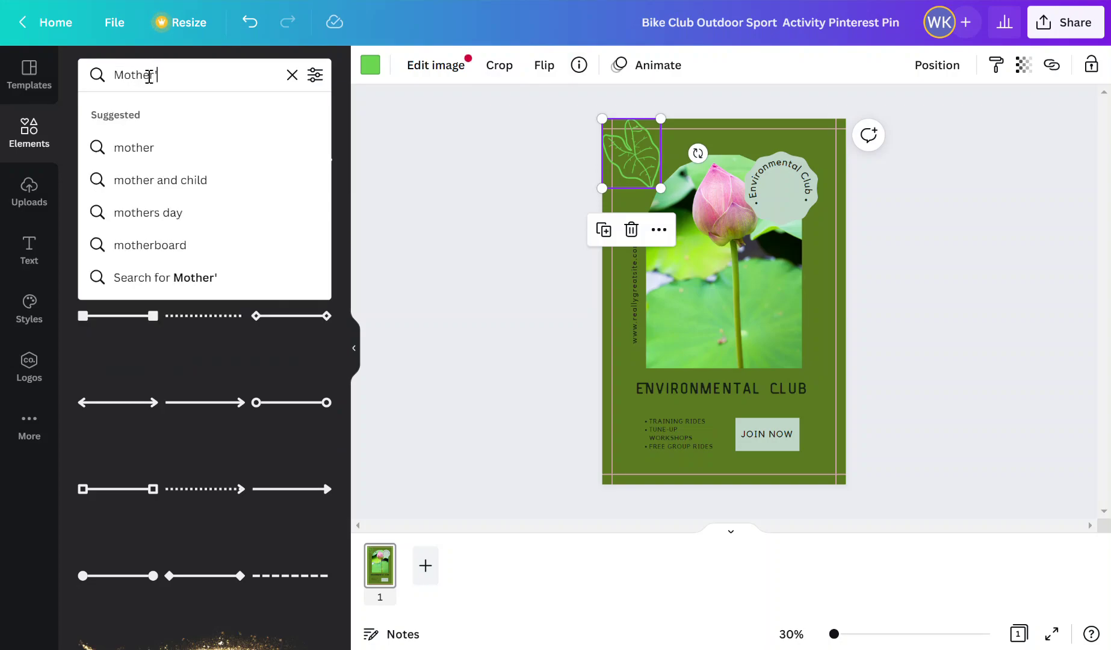
pyautogui.write('s day')
pyautogui.press('Return')
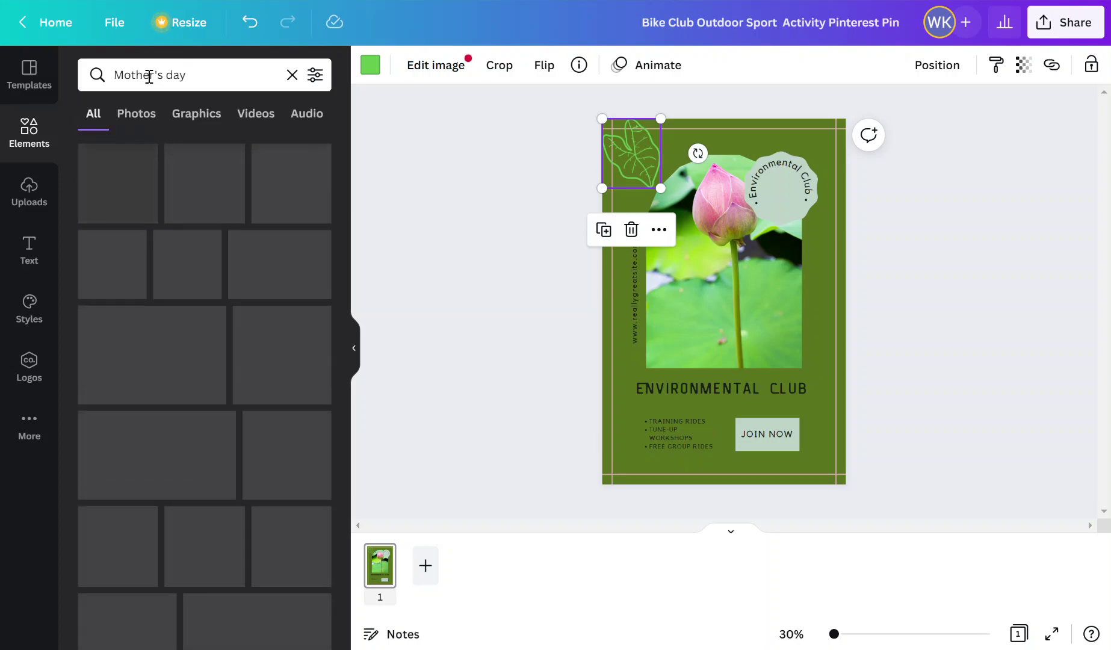
pyautogui.click(186, 114)
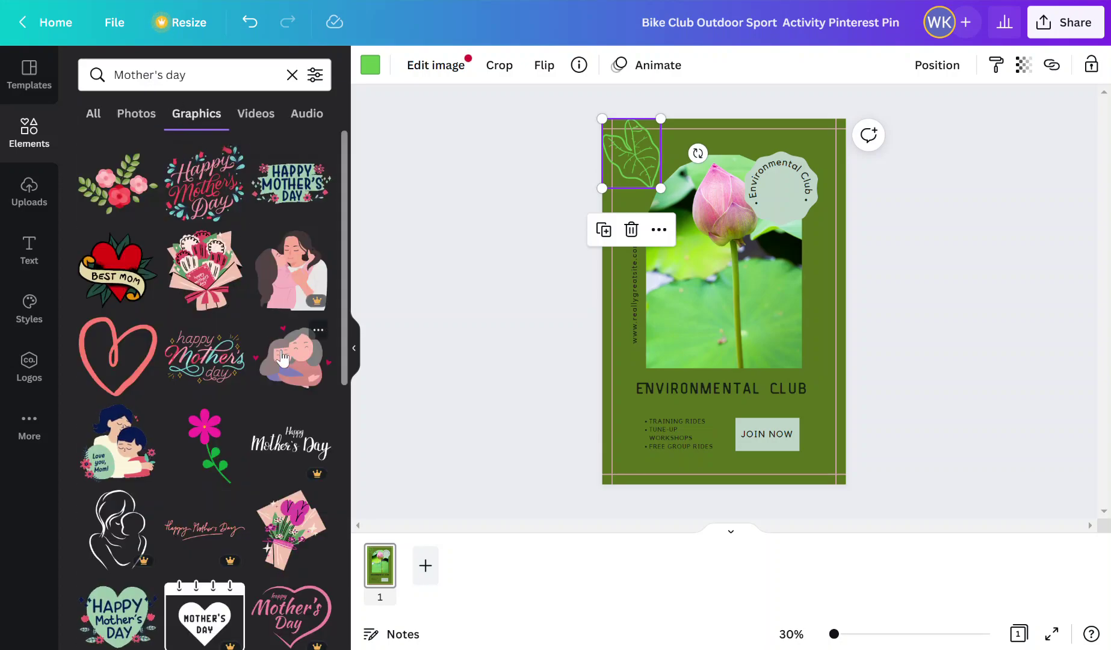
# - Add two mother-and-child hugging graphics to the poster, deleting each one again
pyautogui.click(282, 357)
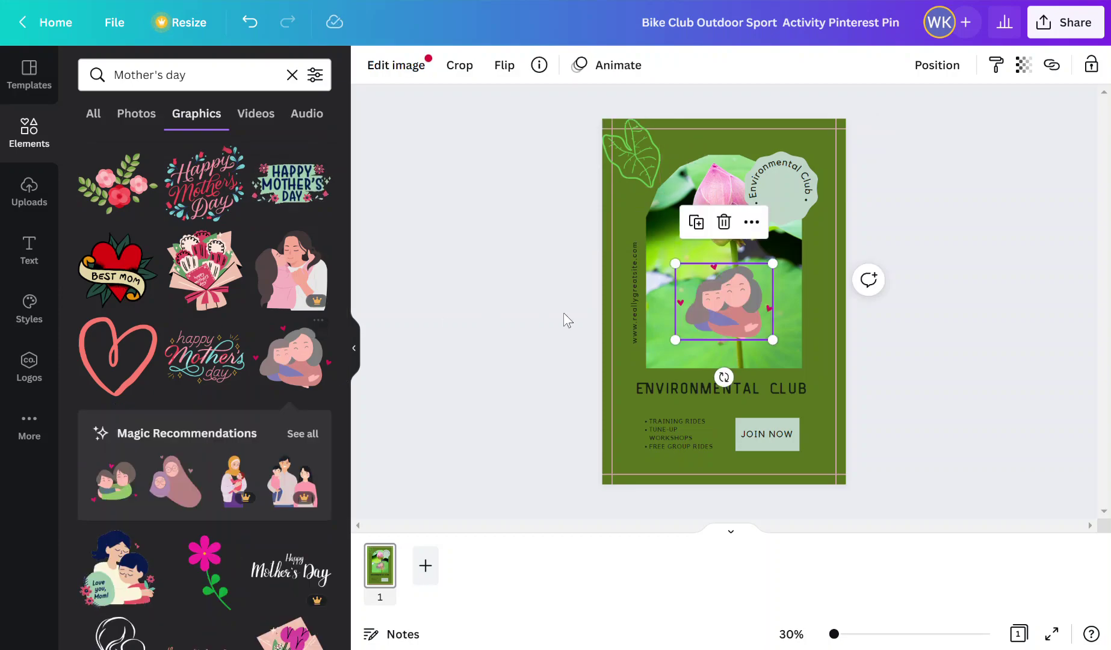
pyautogui.click(399, 76)
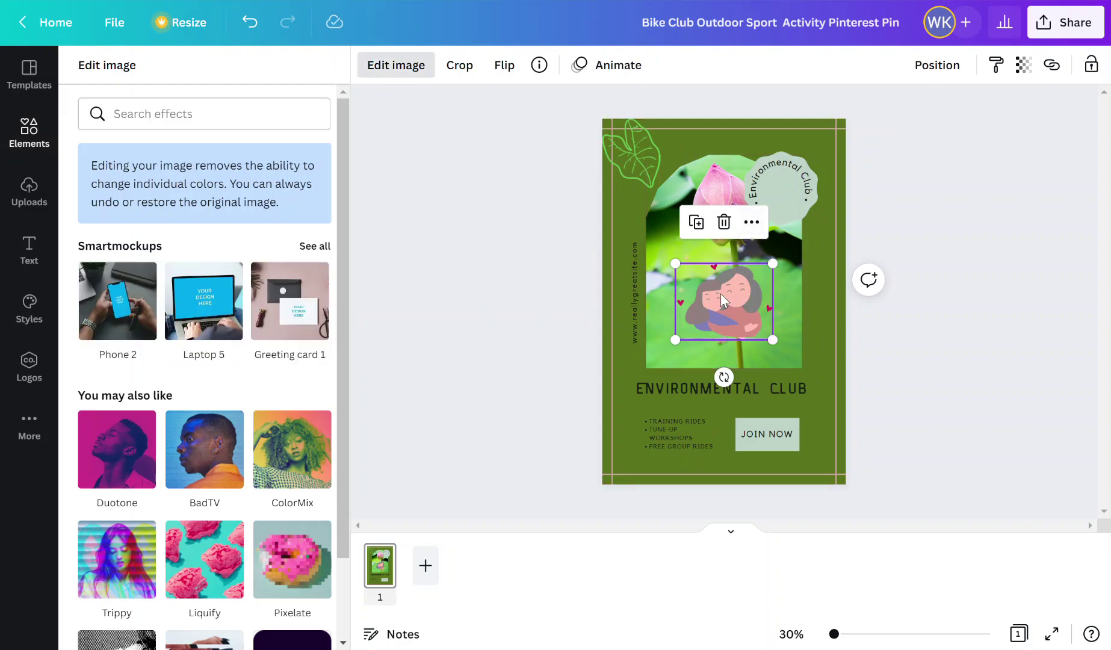
pyautogui.press('Delete')
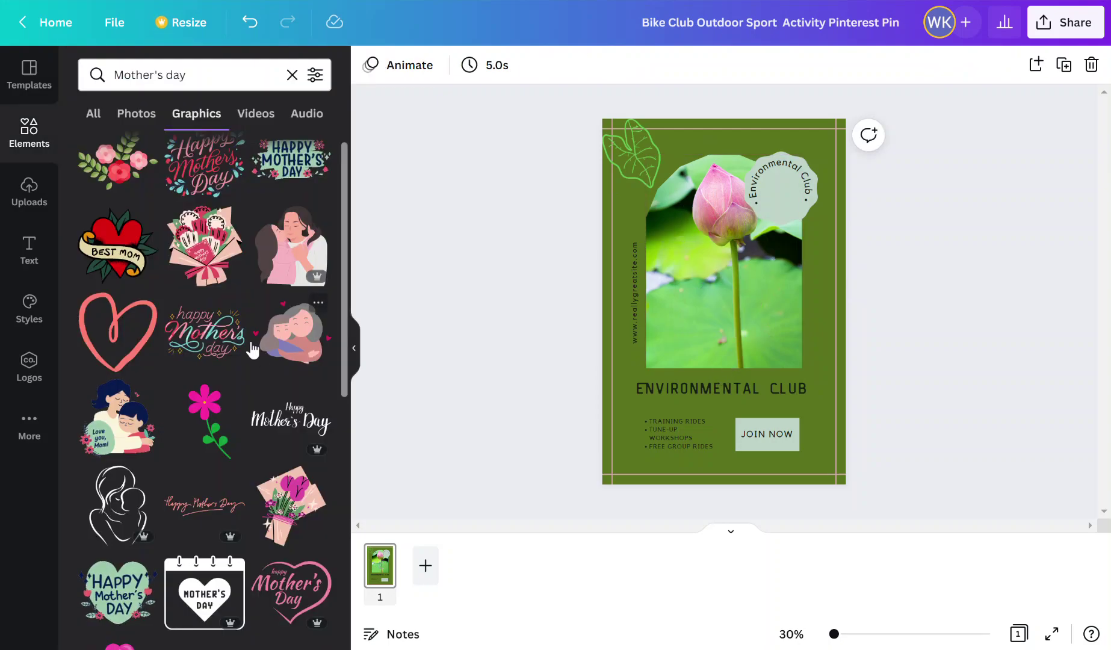
pyautogui.click(292, 334)
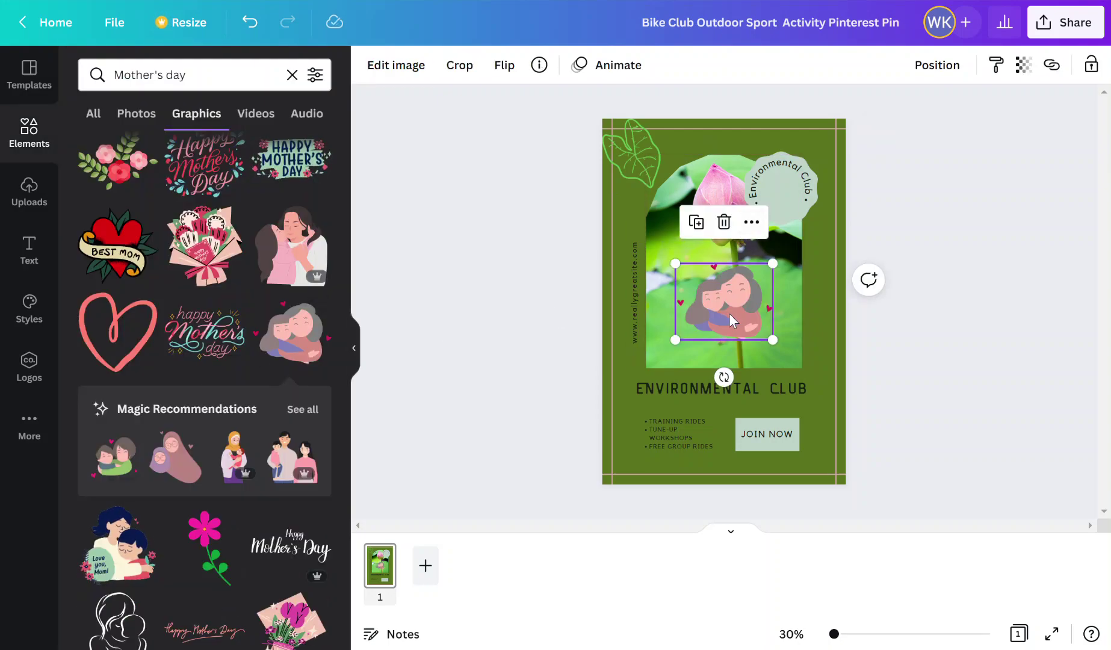
pyautogui.press('Delete')
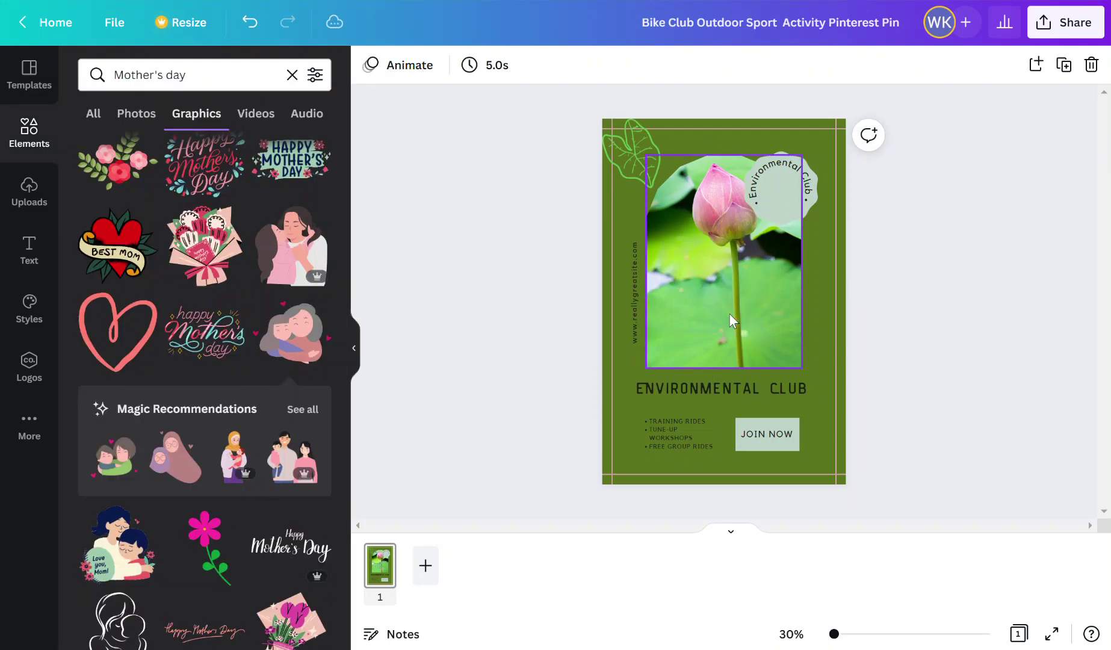
# - Change the graphics search from 'Mother's day' to 'Mothers'
pyautogui.click(221, 76)
pyautogui.press('BackSpace')
pyautogui.press('BackSpace')
pyautogui.press('BackSpace')
pyautogui.press('BackSpace')
pyautogui.press('BackSpace')
pyautogui.press('BackSpace')
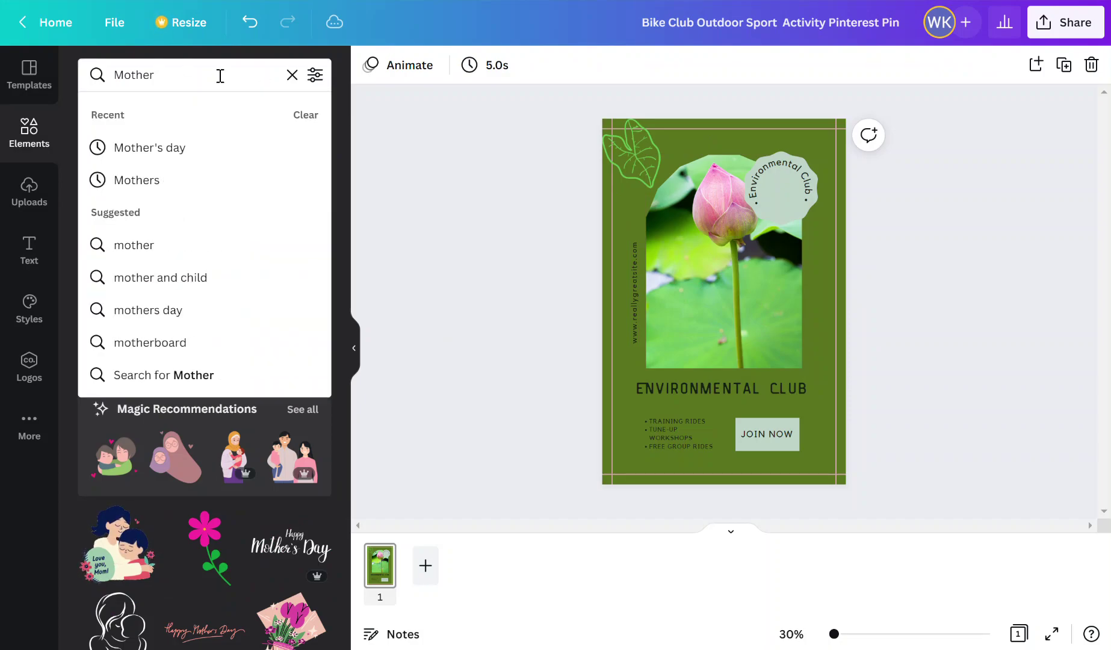
pyautogui.write('s')
pyautogui.press('Return')
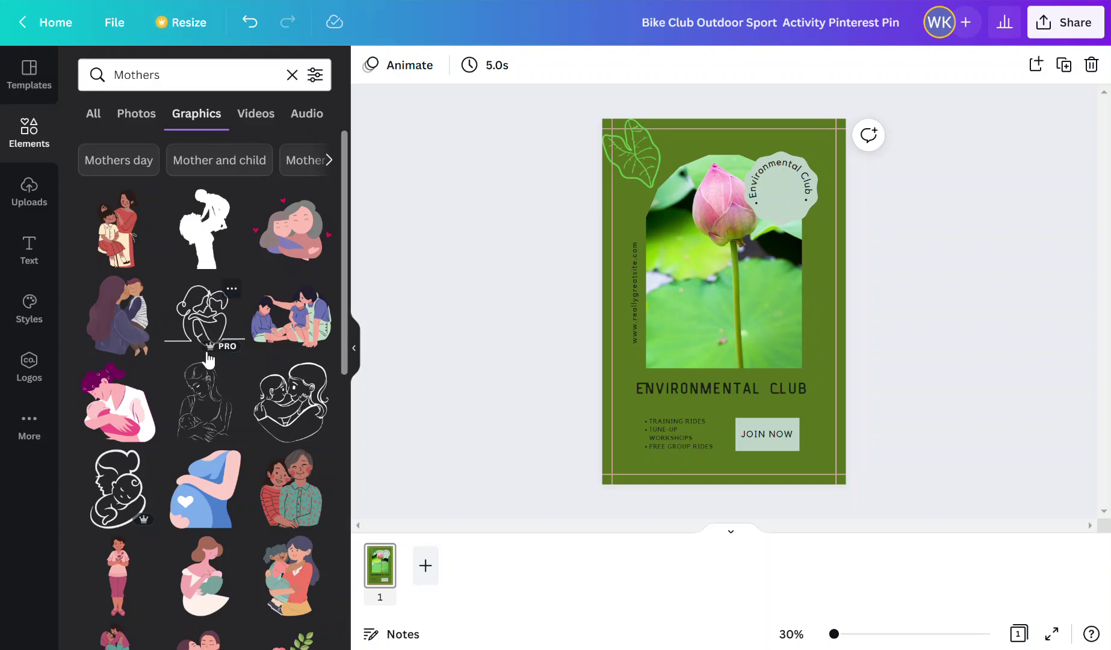
# - Add the hugging-family illustration from the Mothers graphics results onto the lotus photo
pyautogui.scroll(-2, 207, 359)
pyautogui.scroll(-3, 208, 359)
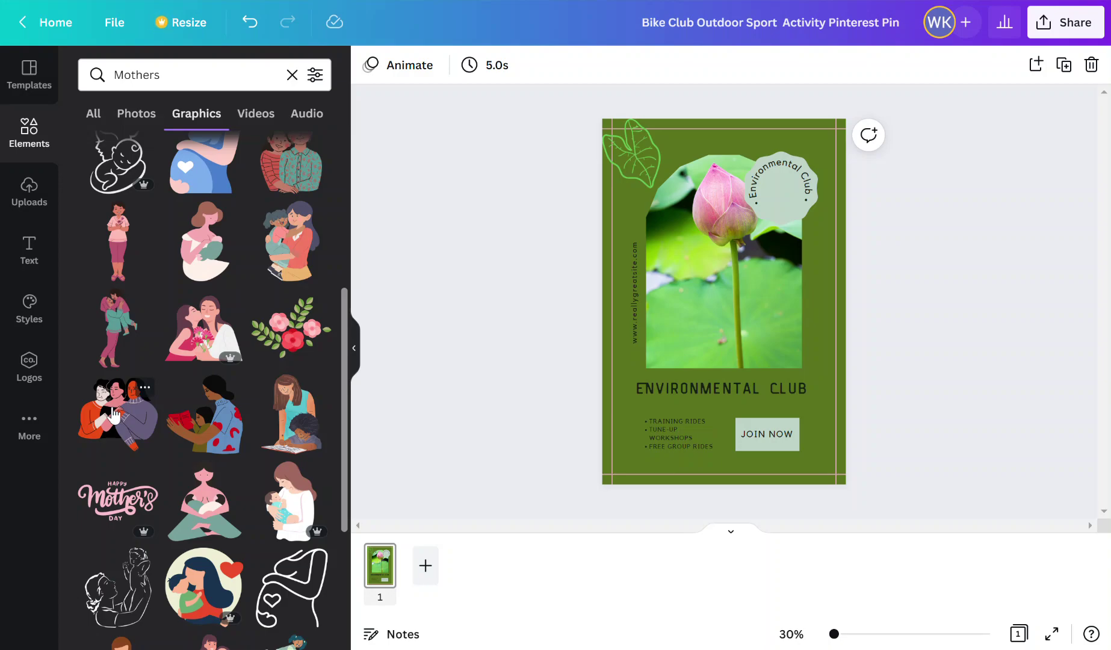
pyautogui.scroll(1, 263, 287)
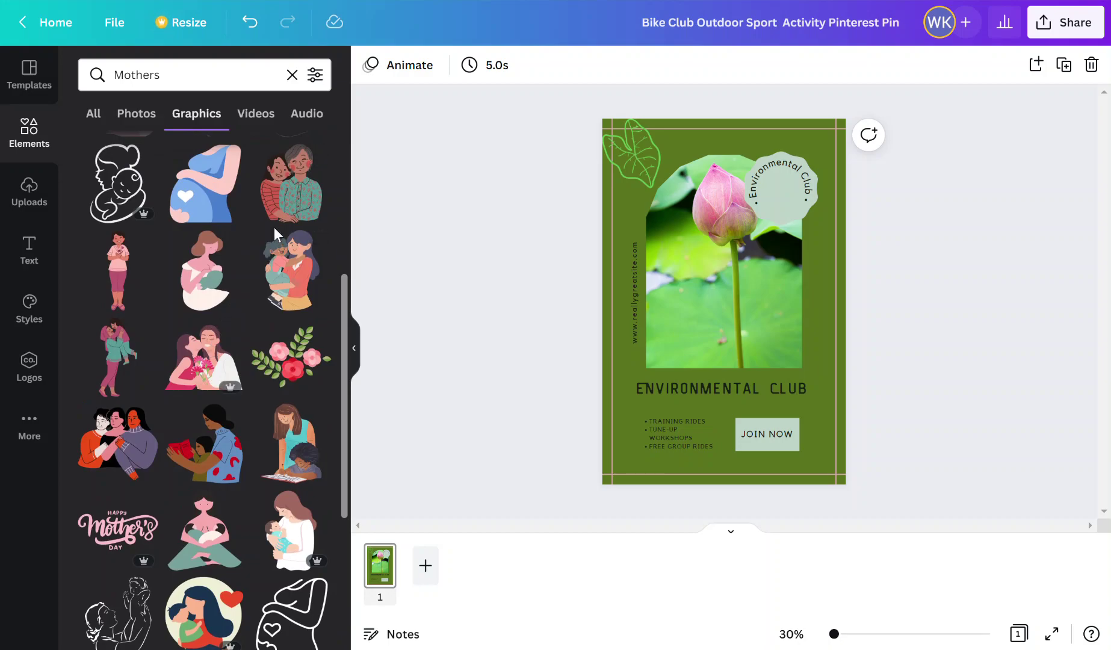
pyautogui.click(128, 443)
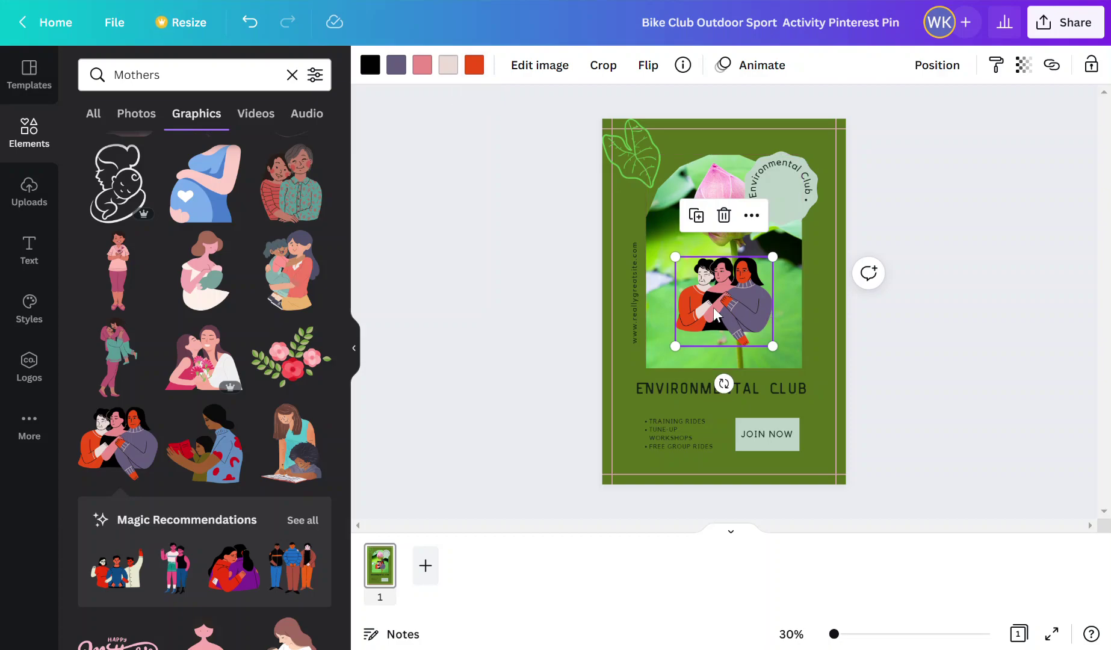
# - Move the hugging graphic lower on the photo and recolour its black parts to dark brown #703E1A
pyautogui.moveTo(713, 308); pyautogui.dragTo(697, 344)
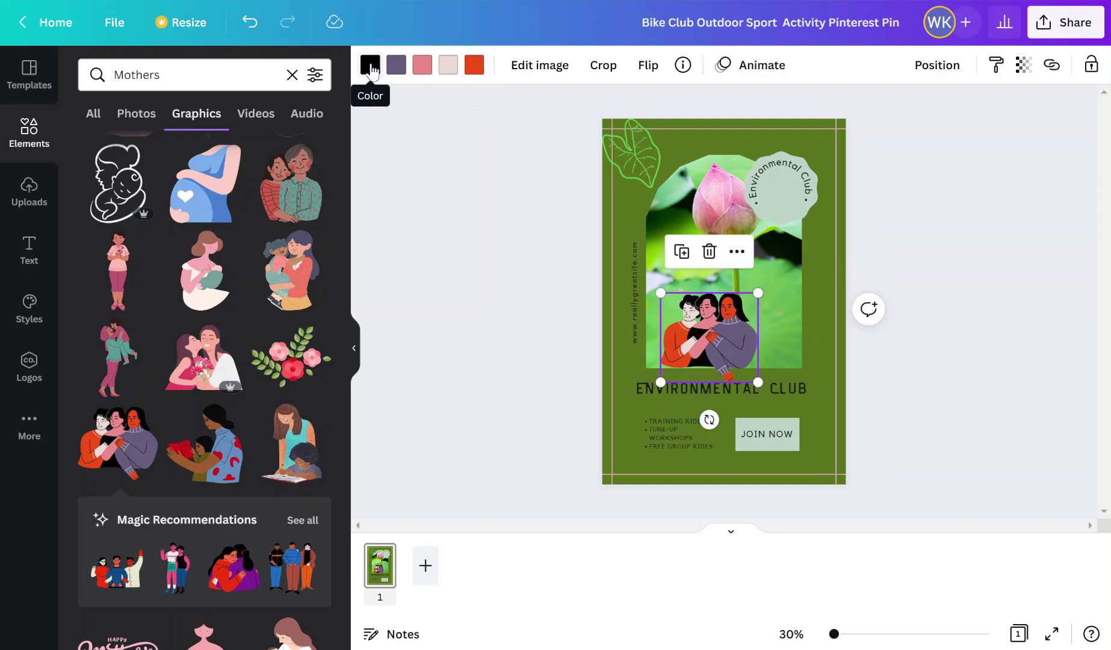
pyautogui.click(371, 68)
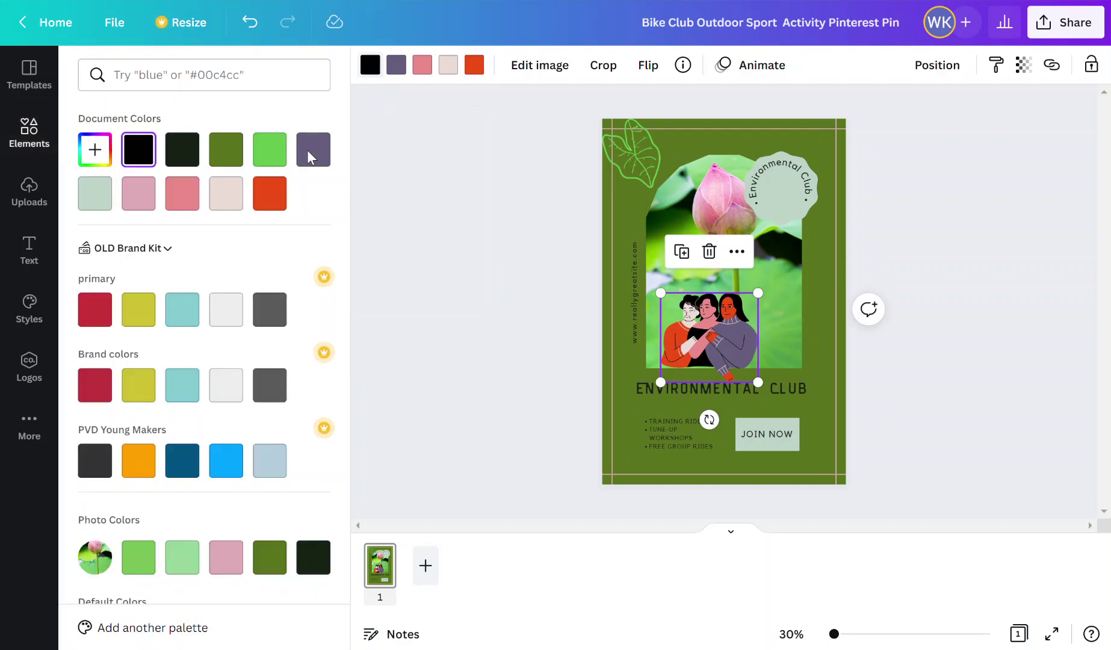
pyautogui.click(94, 149)
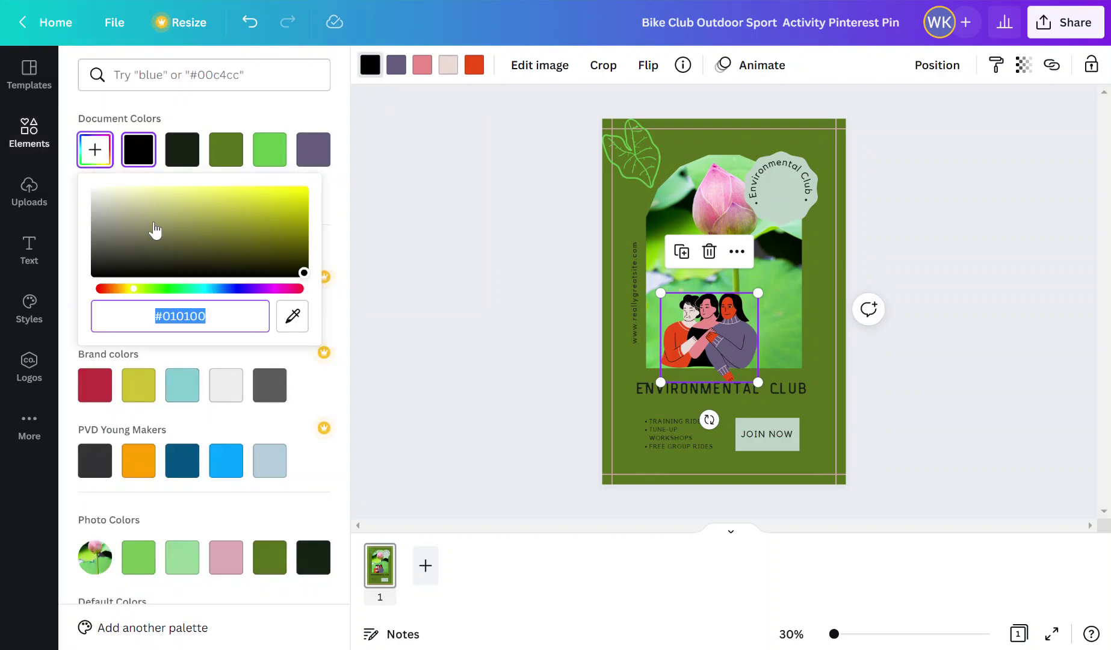
pyautogui.click(115, 289)
pyautogui.click(269, 228)
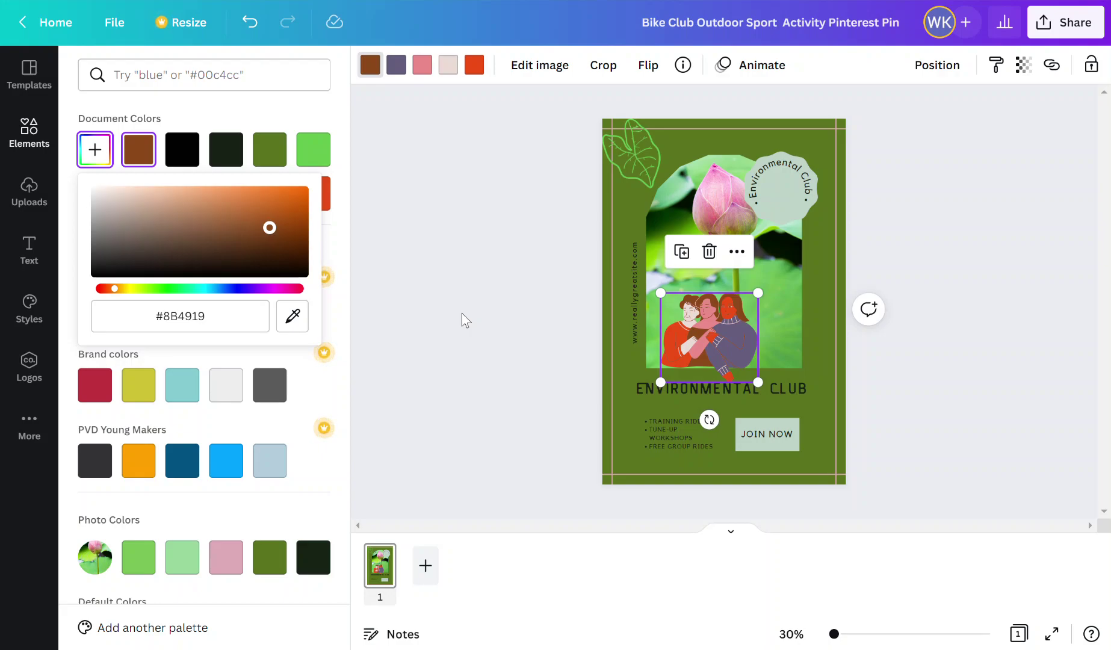
pyautogui.click(258, 237)
pyautogui.click(285, 240)
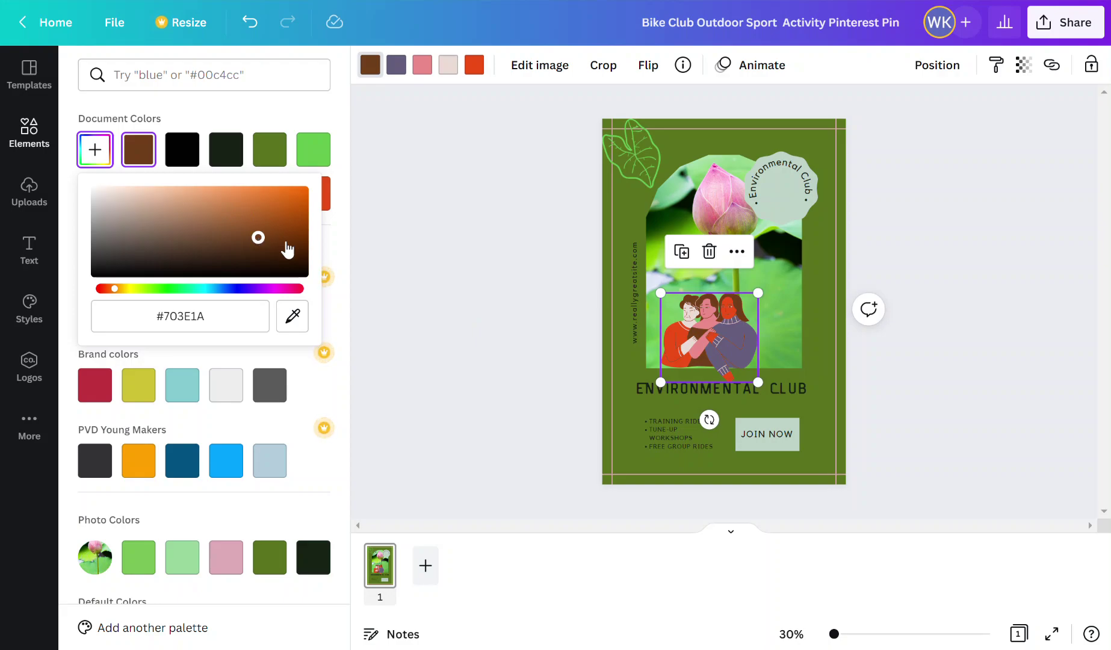
pyautogui.press('Escape')
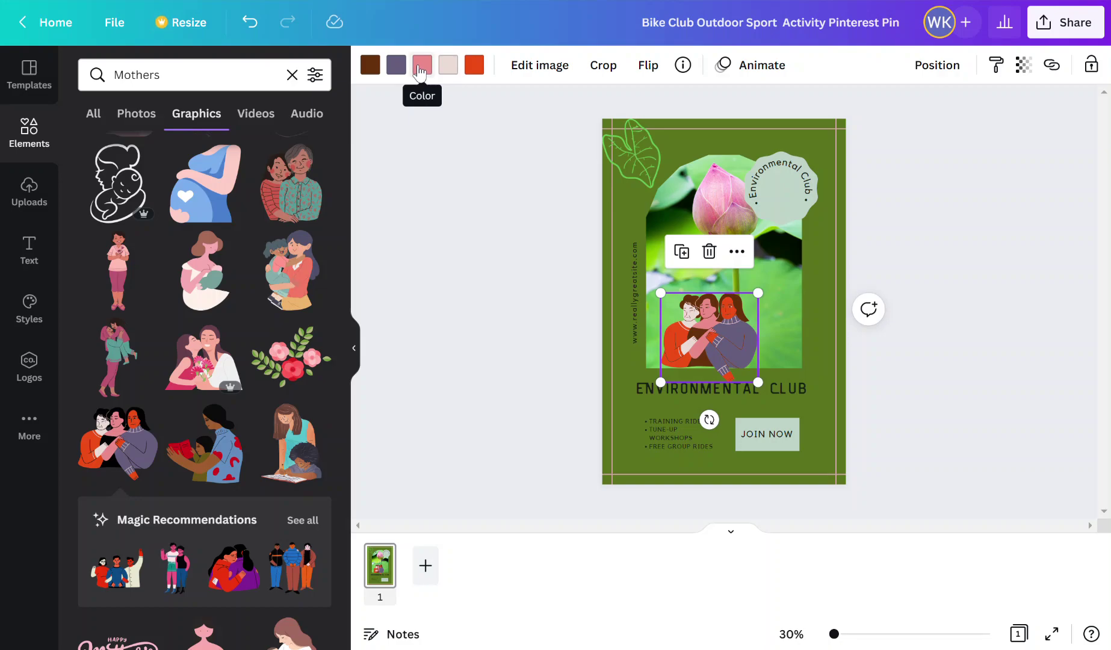
# - Try several document colours on the red-orange clothing, then set it to dusty pink #D19783
pyautogui.click(474, 67)
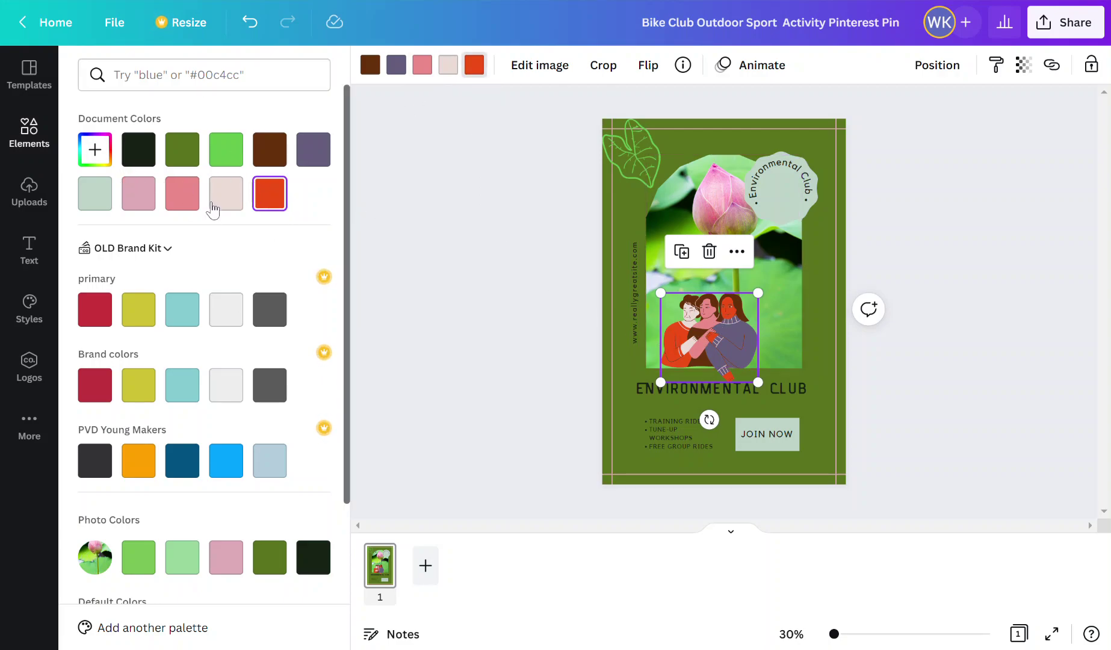
pyautogui.click(213, 208)
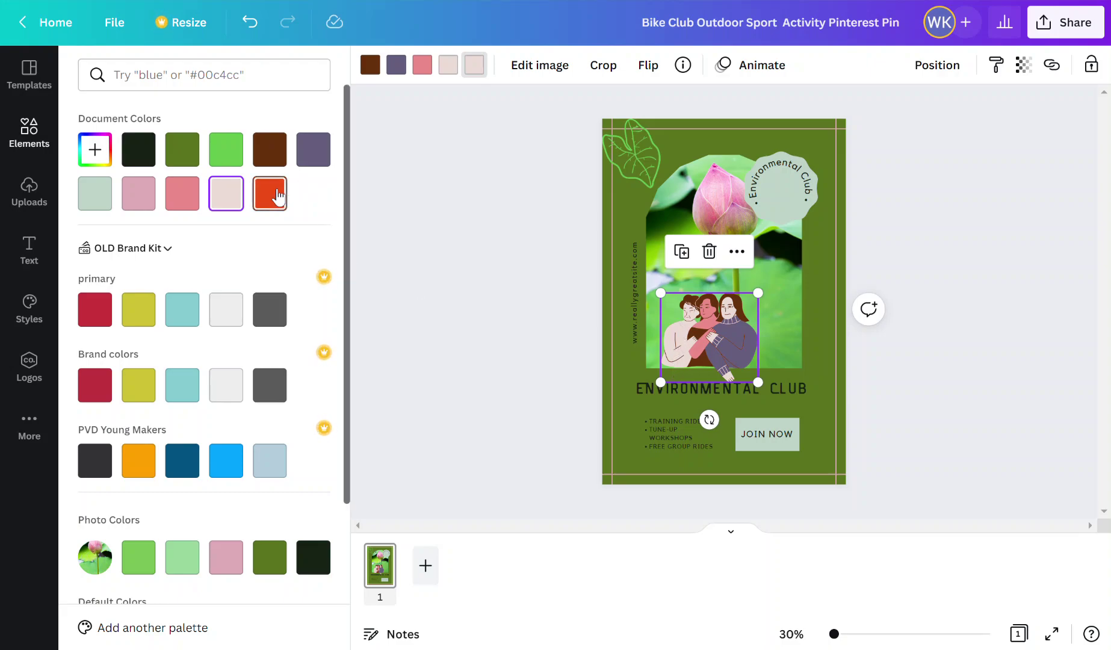
pyautogui.click(272, 176)
pyautogui.click(272, 149)
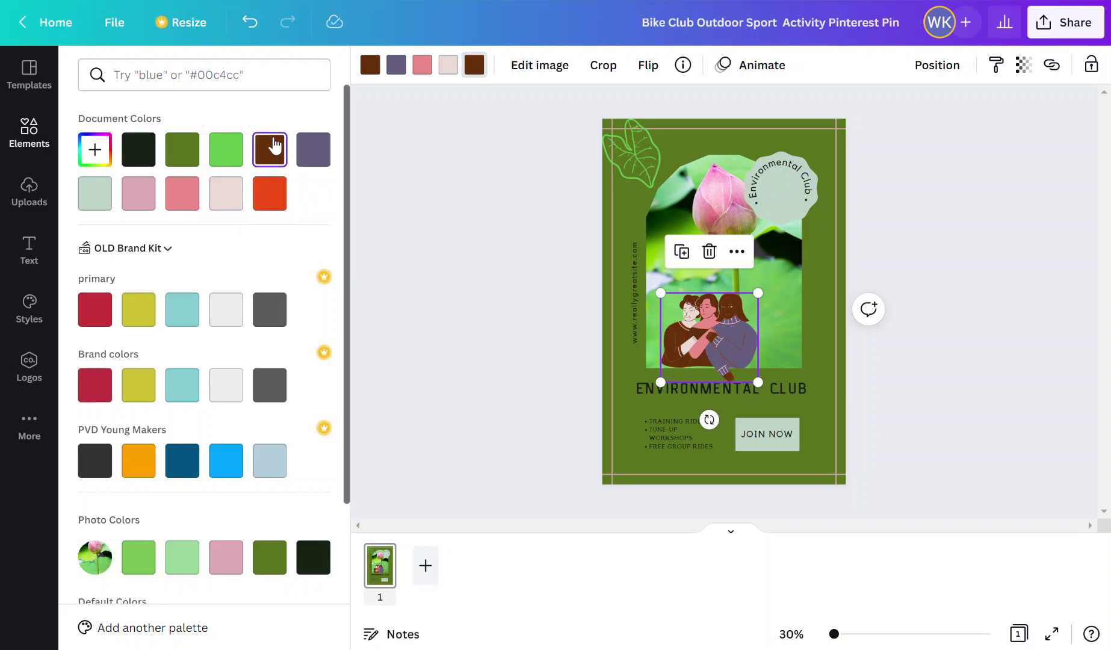
pyautogui.click(272, 190)
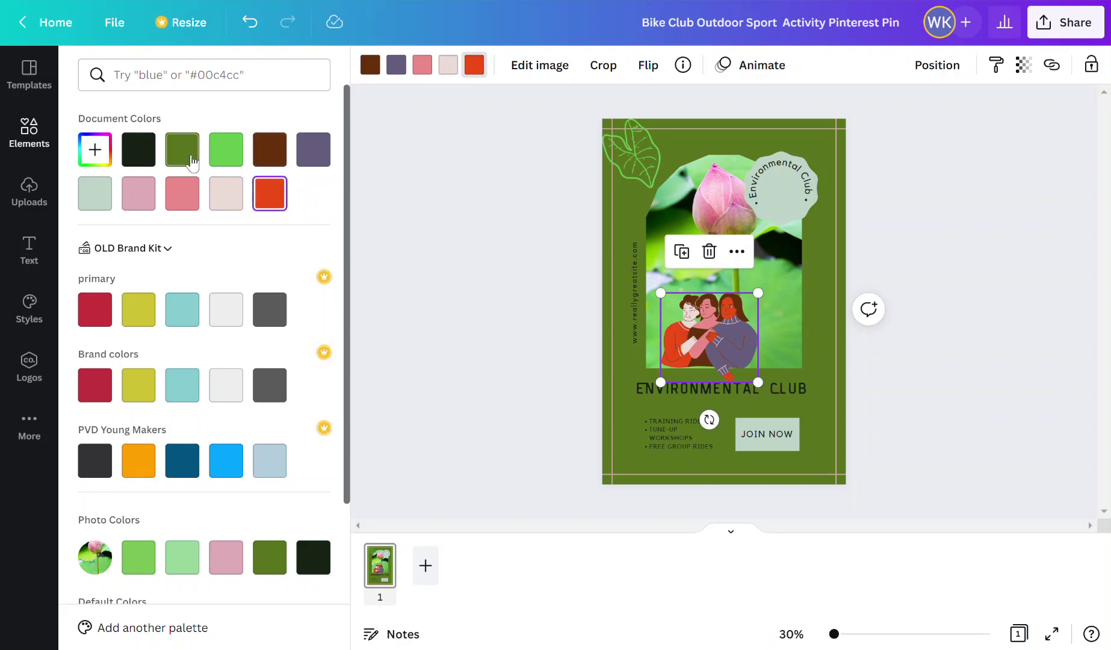
pyautogui.click(95, 150)
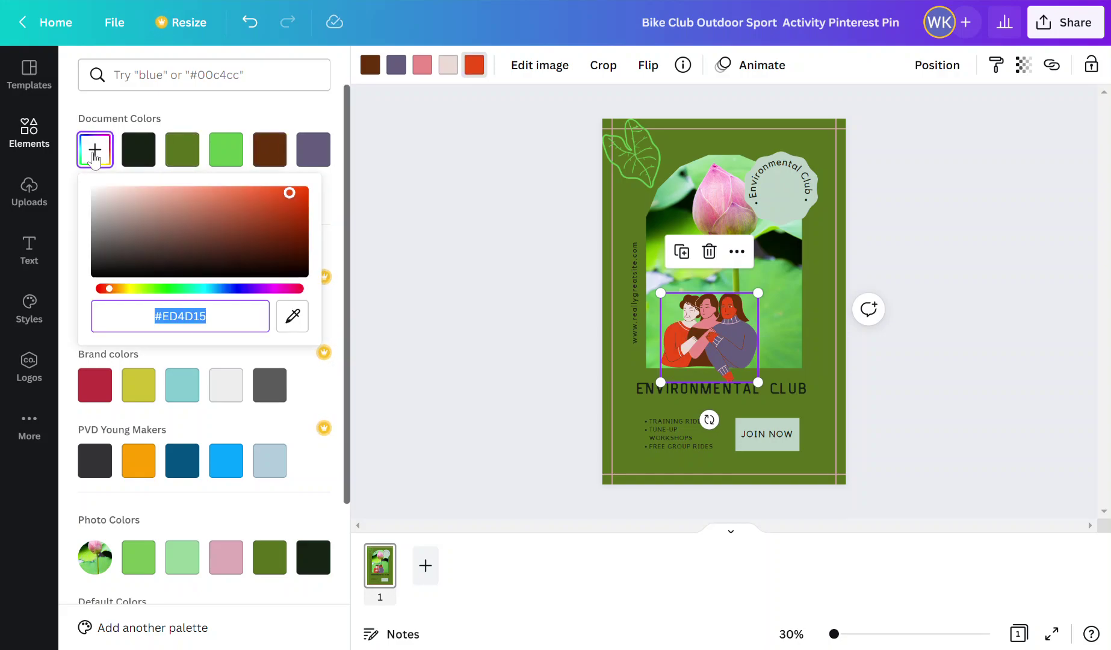
pyautogui.click(163, 201)
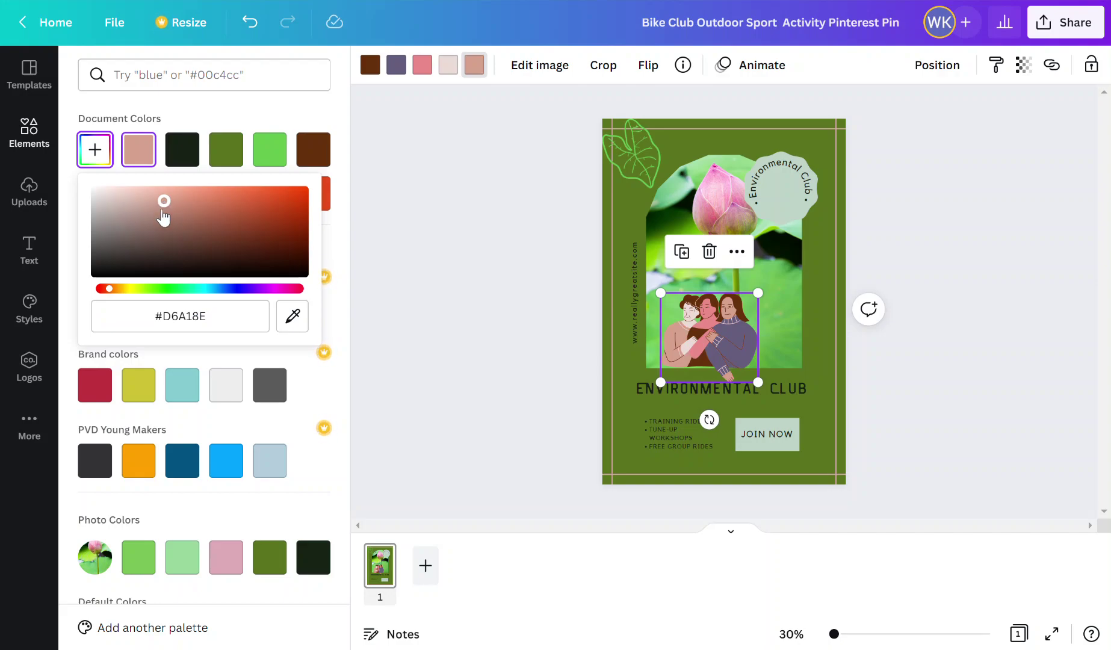
pyautogui.moveTo(166, 204)
pyautogui.mouseDown()
pyautogui.moveTo(106, 205)
pyautogui.moveTo(146, 266)
pyautogui.moveTo(196, 245)
pyautogui.moveTo(172, 202)
pyautogui.mouseUp()
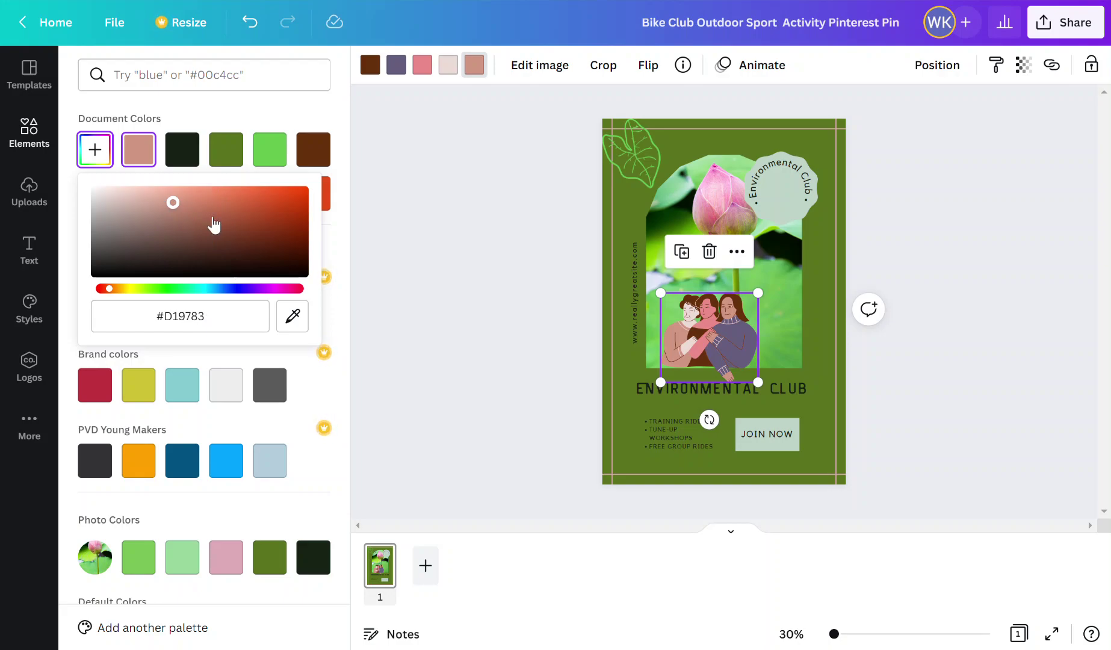
pyautogui.press('Escape')
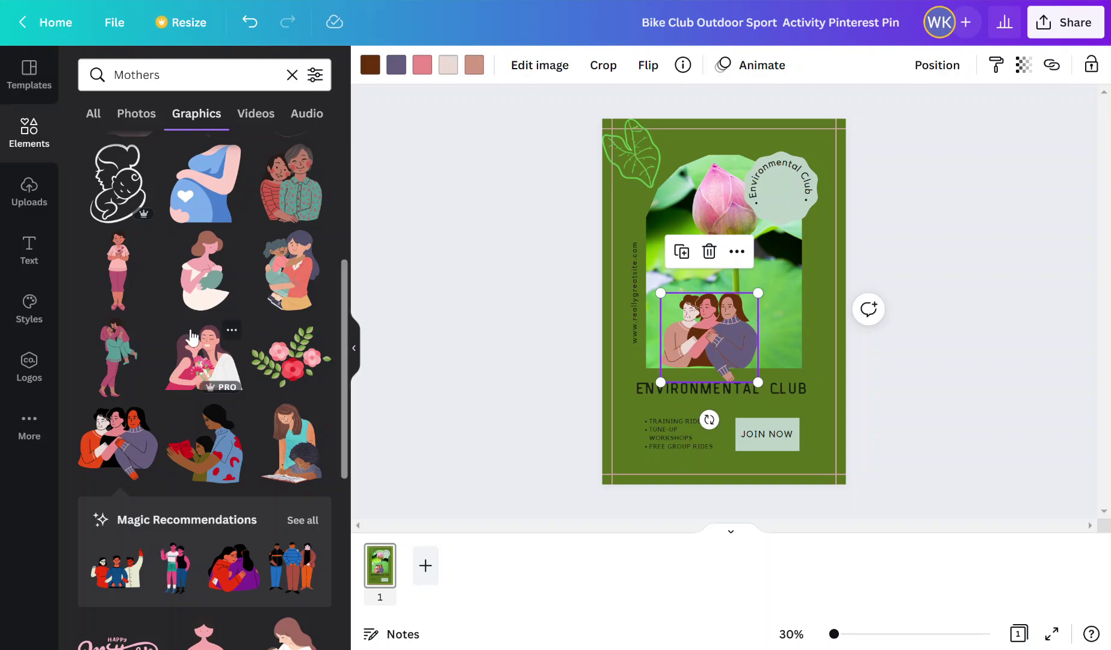
# - Add the mother-reading-to-child graphic, then delete it again
pyautogui.scroll(-3, 194, 337)
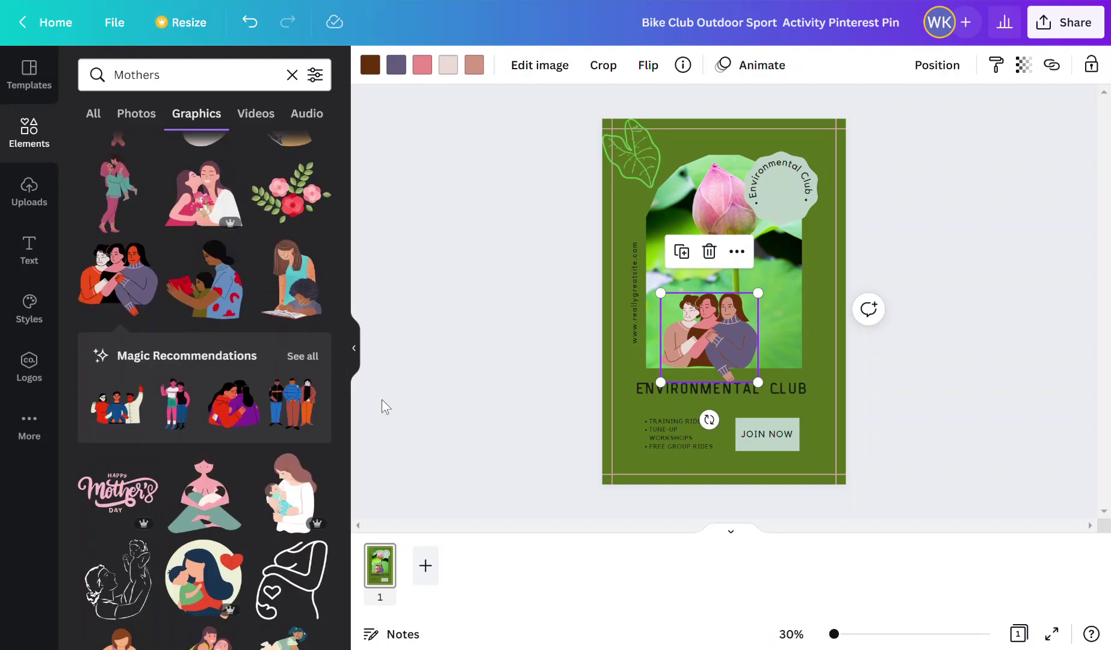
pyautogui.click(193, 299)
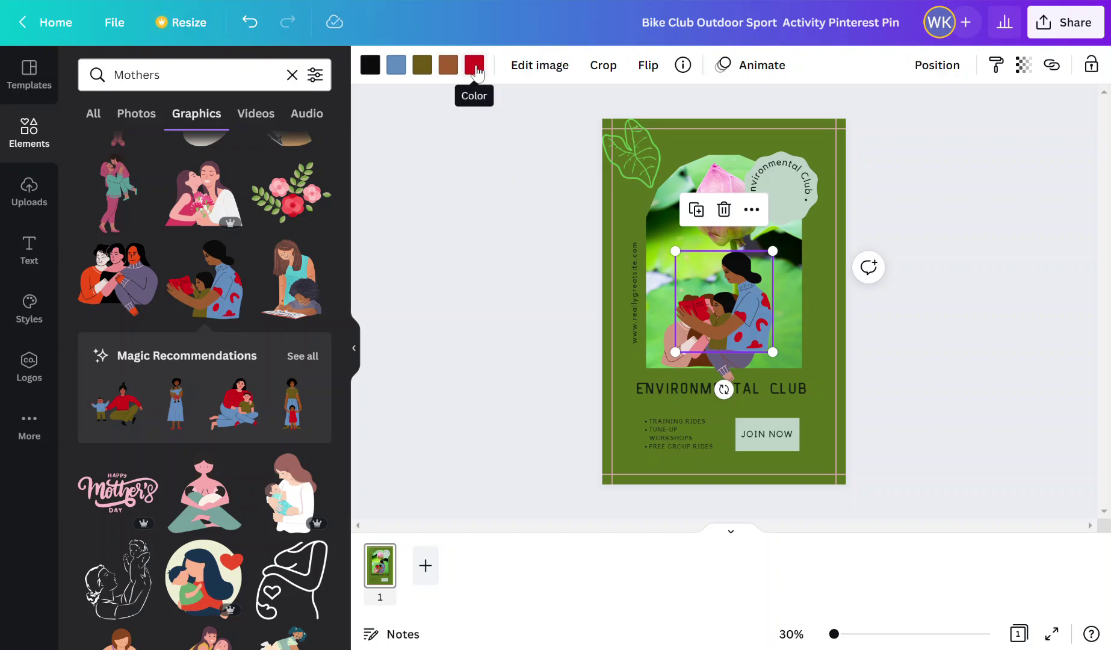
pyautogui.press('Delete')
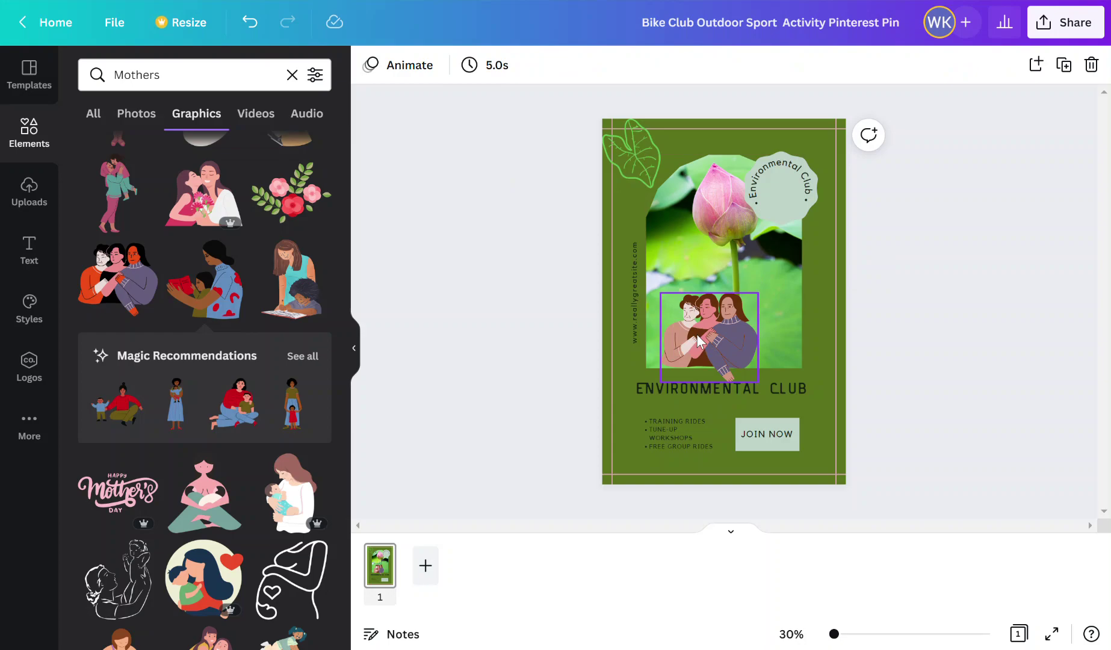
# - Delete the recoloured hugging graphic, leaving the lotus photo uncovered
pyautogui.click(697, 334)
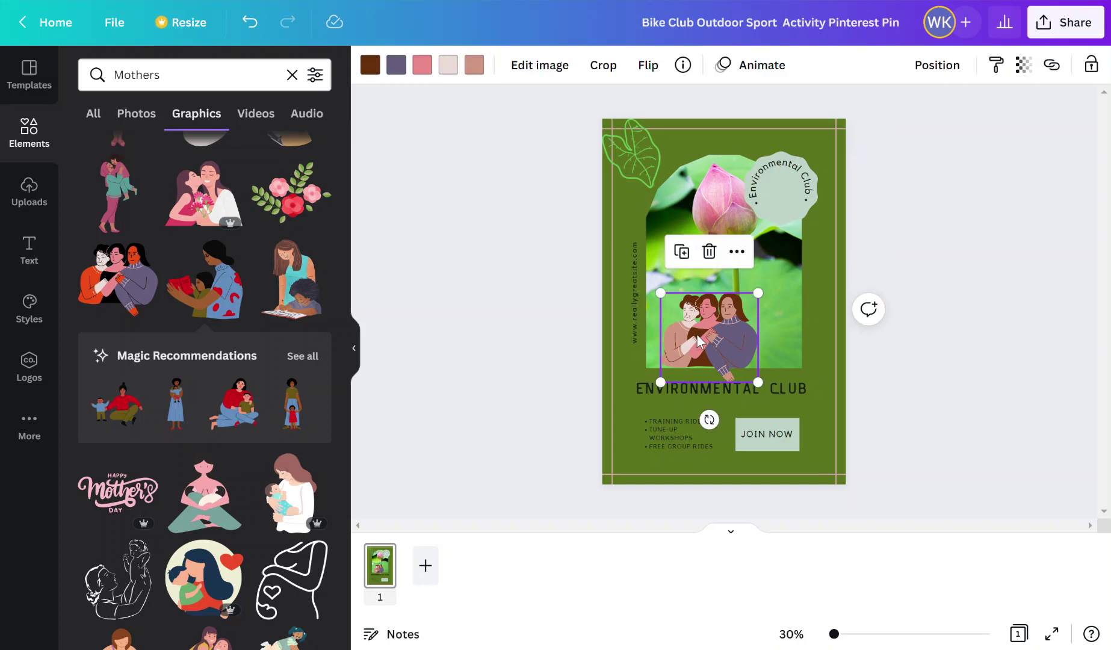
pyautogui.press('Delete')
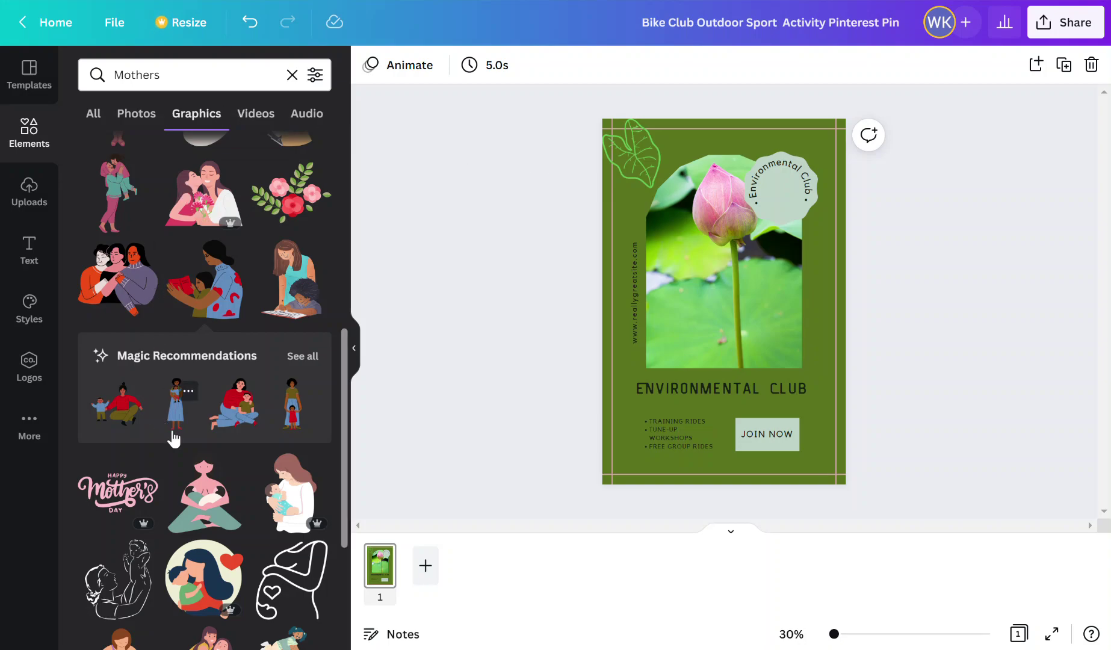
pyautogui.scroll(-9, 174, 439)
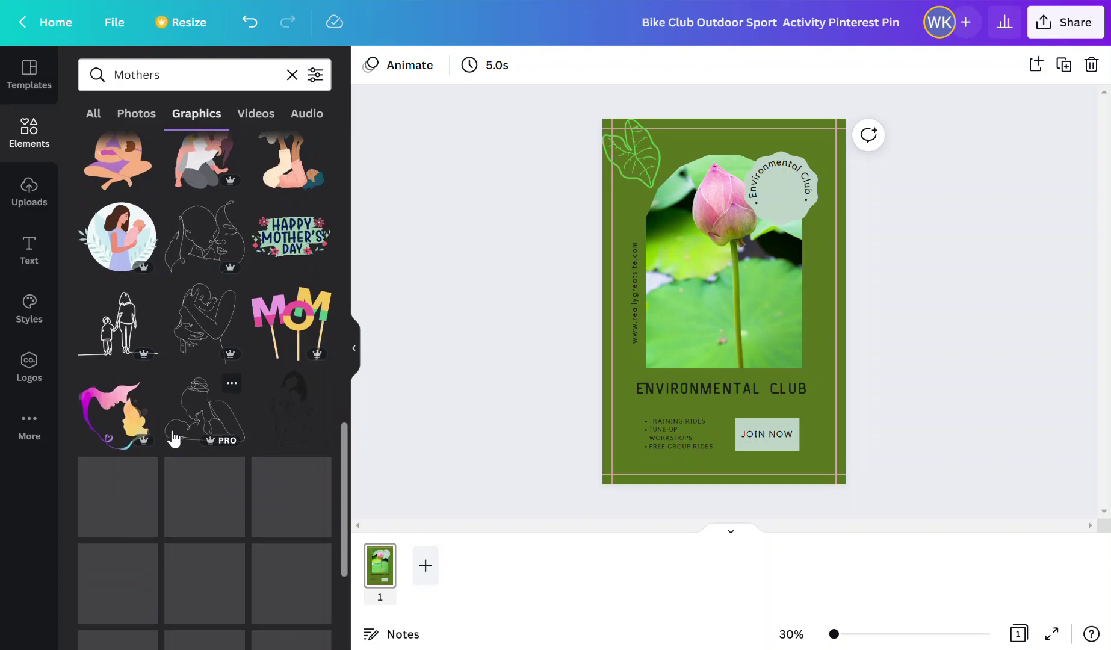